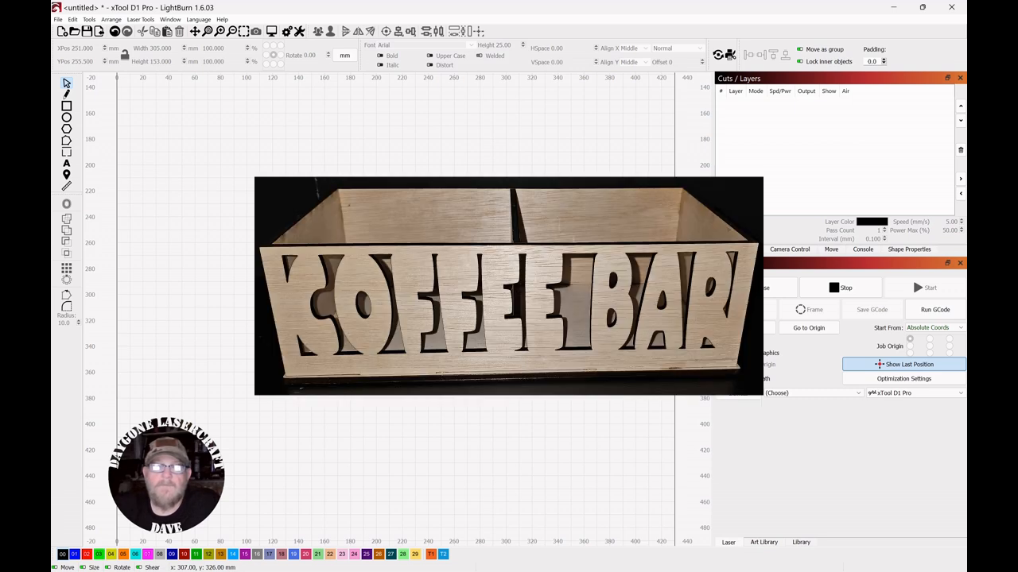
- Draw a rectangle about 211 mm wide and 105 mm high in the upper middle of the workspace
left_click(66, 108)
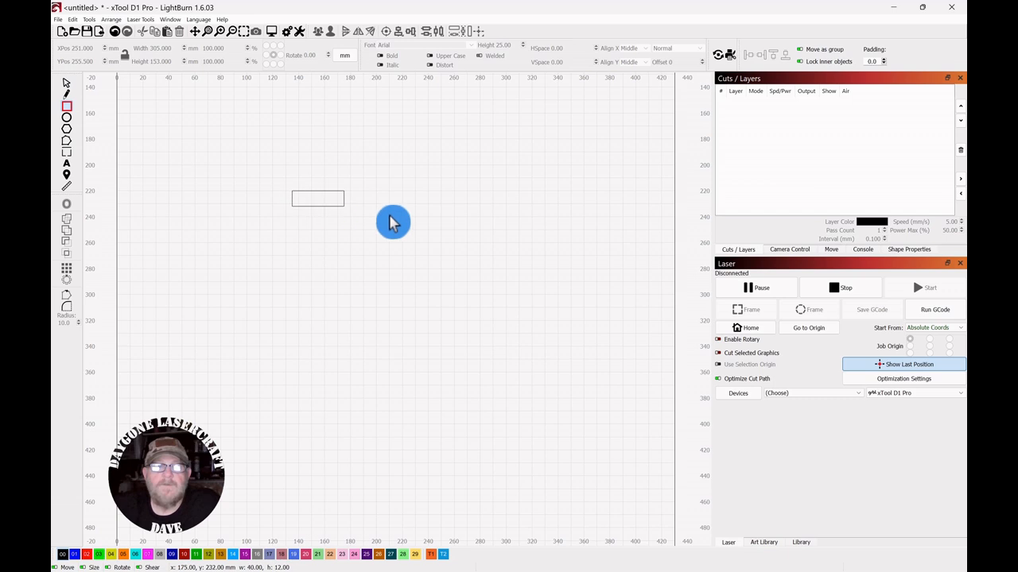
mouse_move(391, 222)
left_mouse_down()
mouse_move(531, 278)
mouse_move(566, 334)
left_mouse_up()
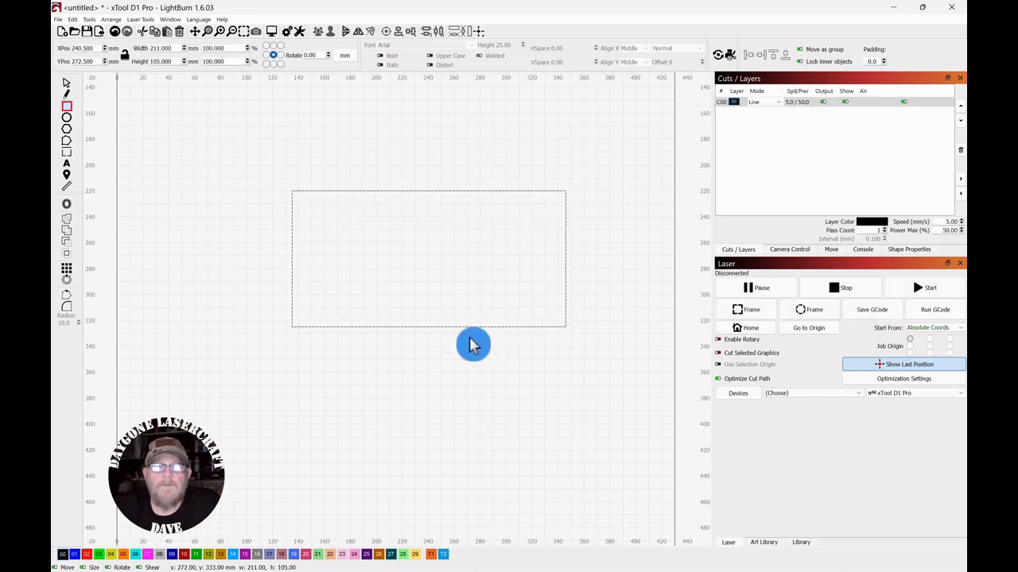
left_click(67, 86)
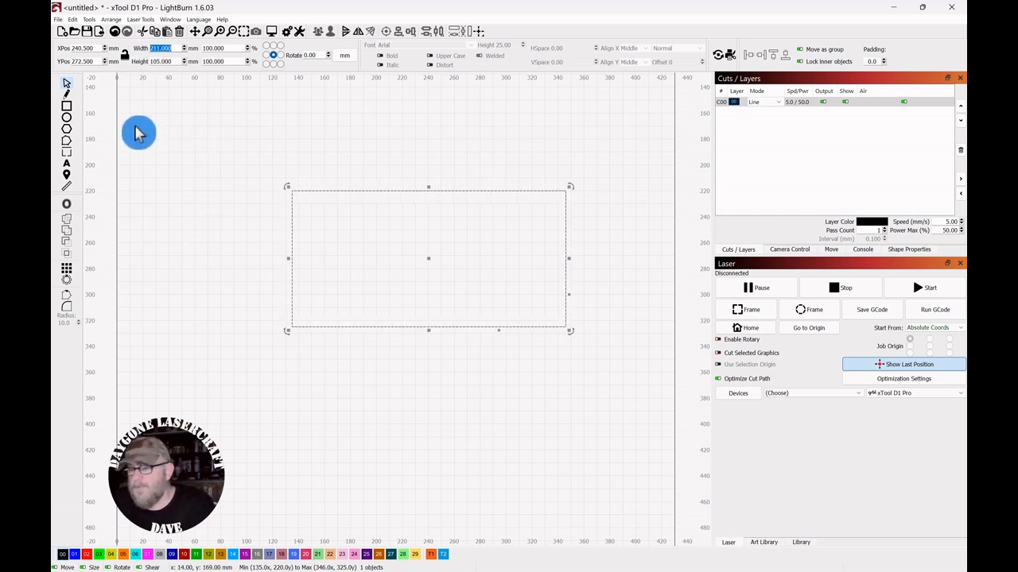
- Set the rectangle's width to 305 mm and its height to 153 mm
type("305")
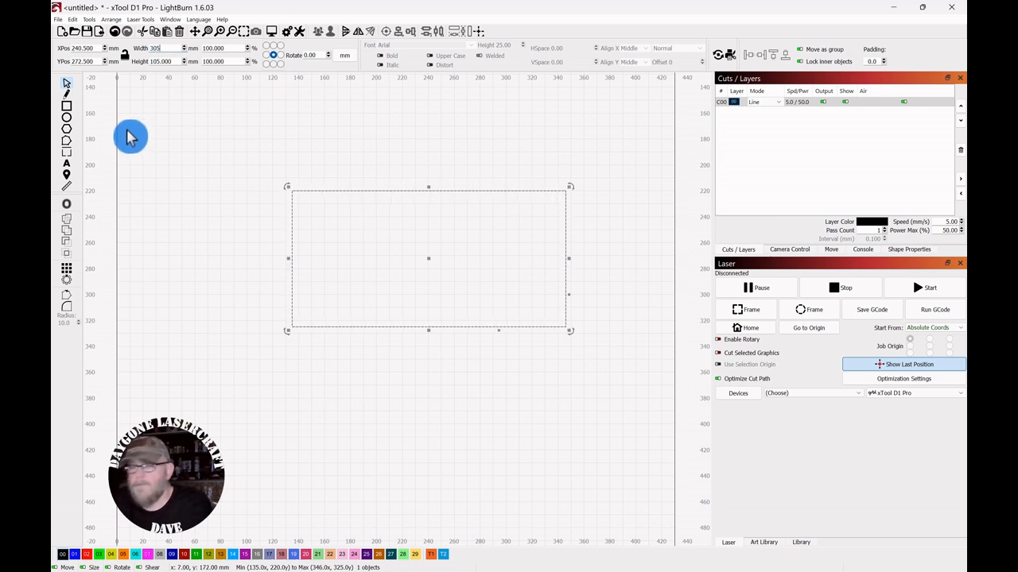
left_click(171, 61)
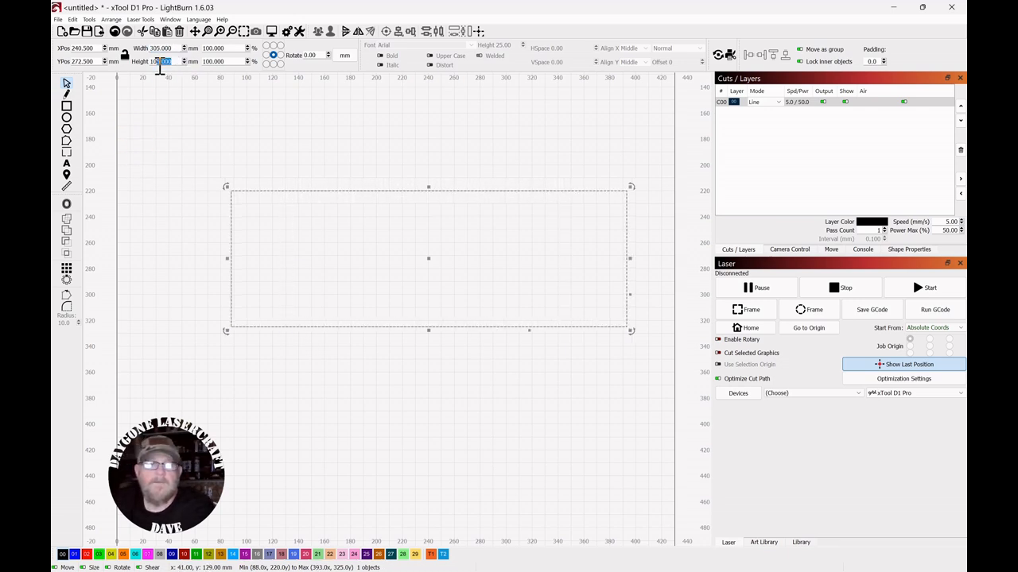
type("1")
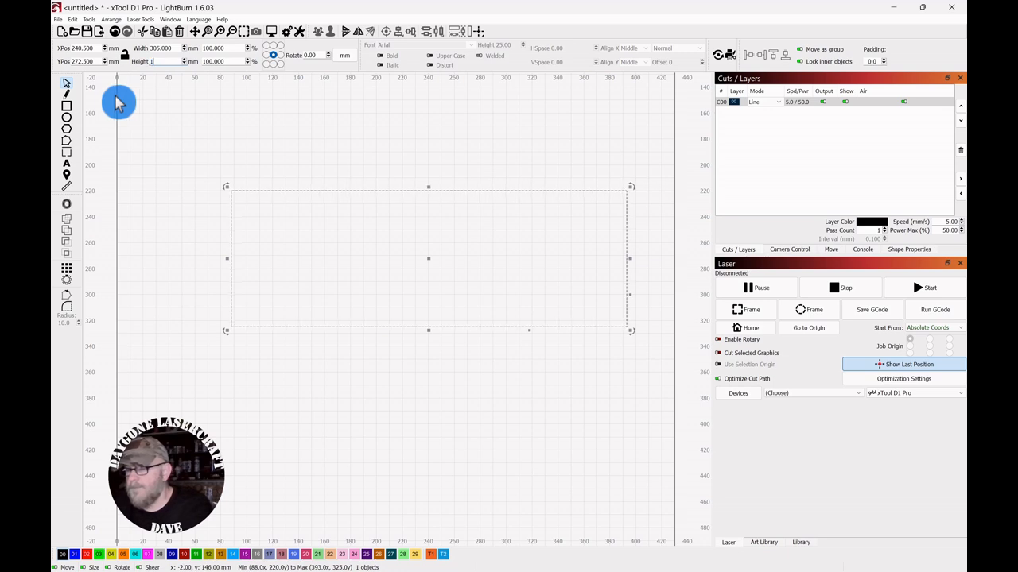
type("53")
left_click(176, 156)
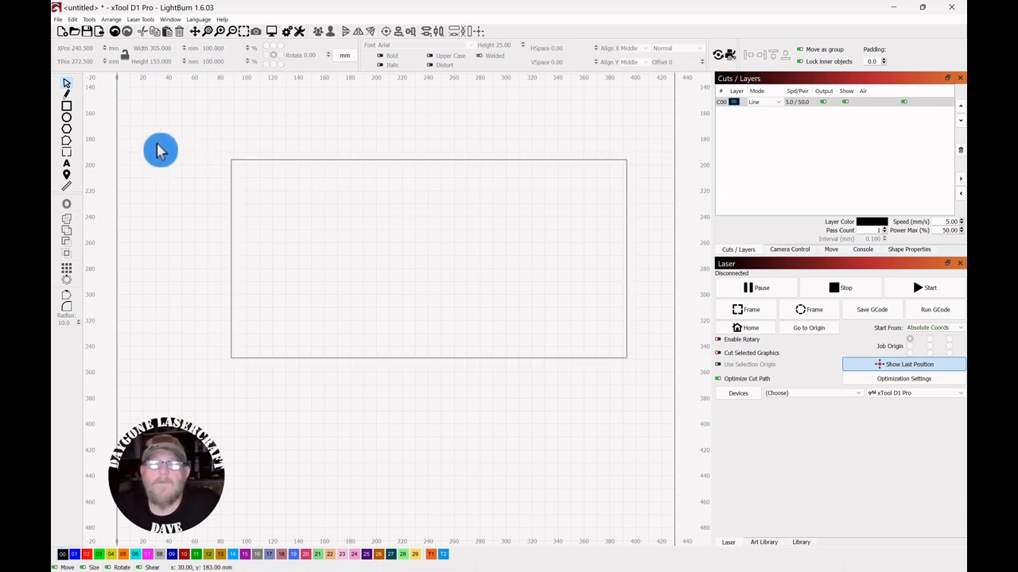
- Round the rectangle's corners with a corner radius of 2 mm
left_click_drag(482, 131, 346, 209)
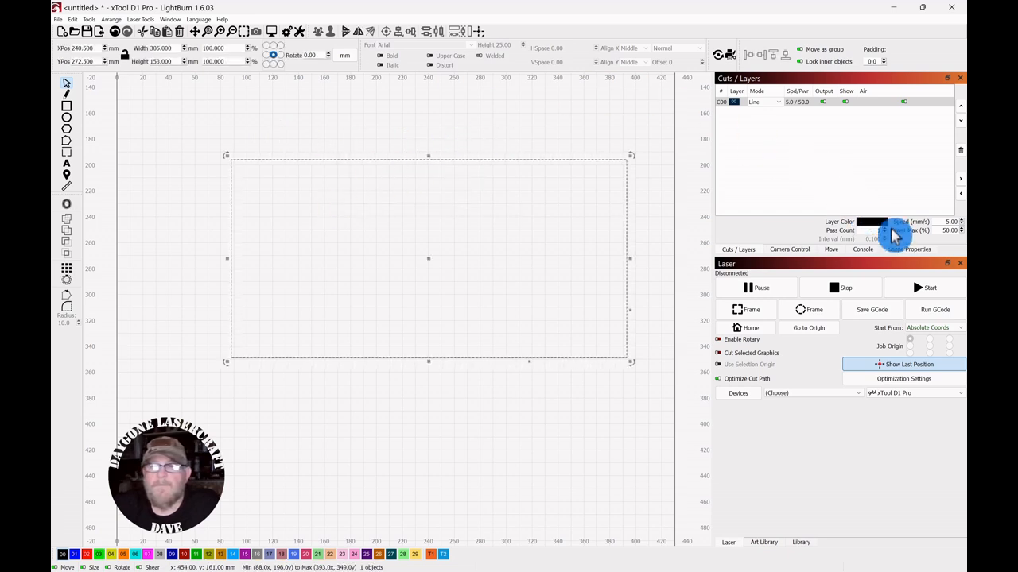
left_click(909, 253)
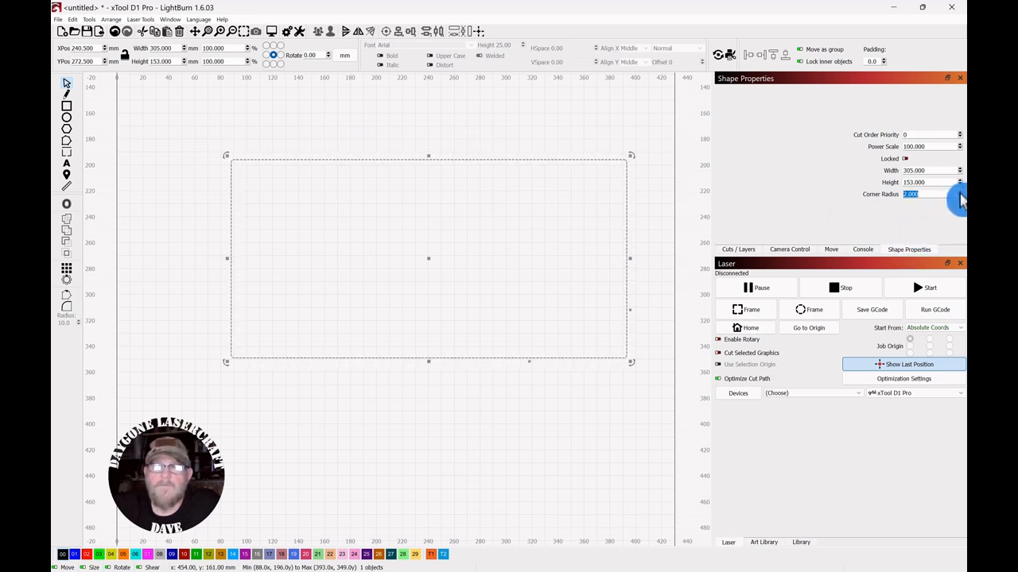
left_click(506, 131)
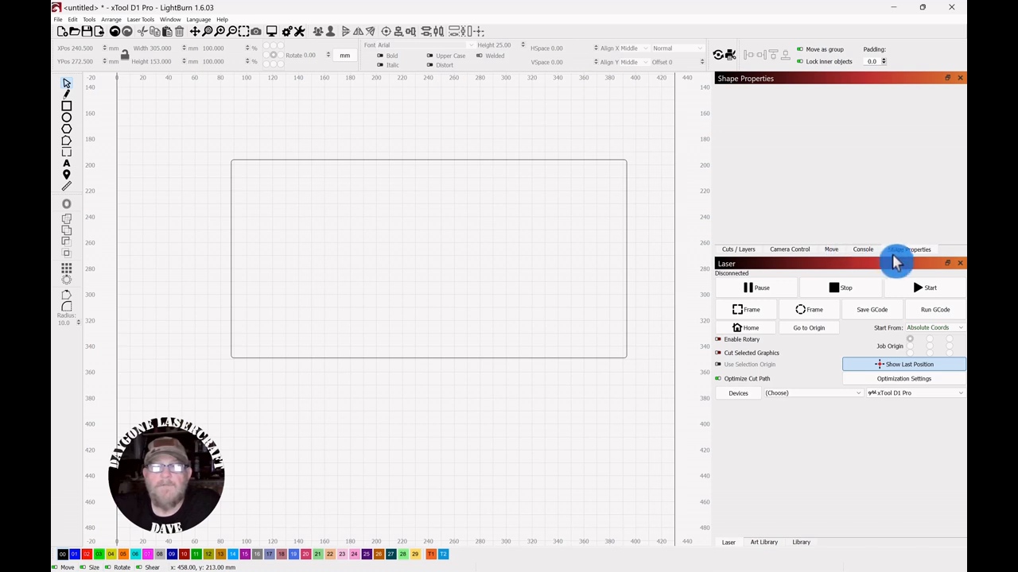
left_click(170, 19)
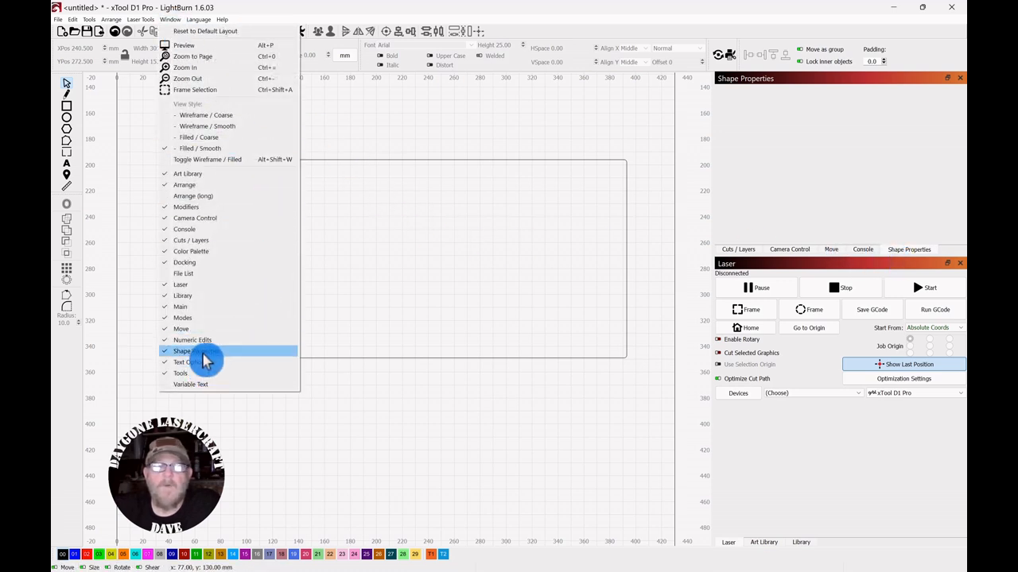
left_click(447, 113)
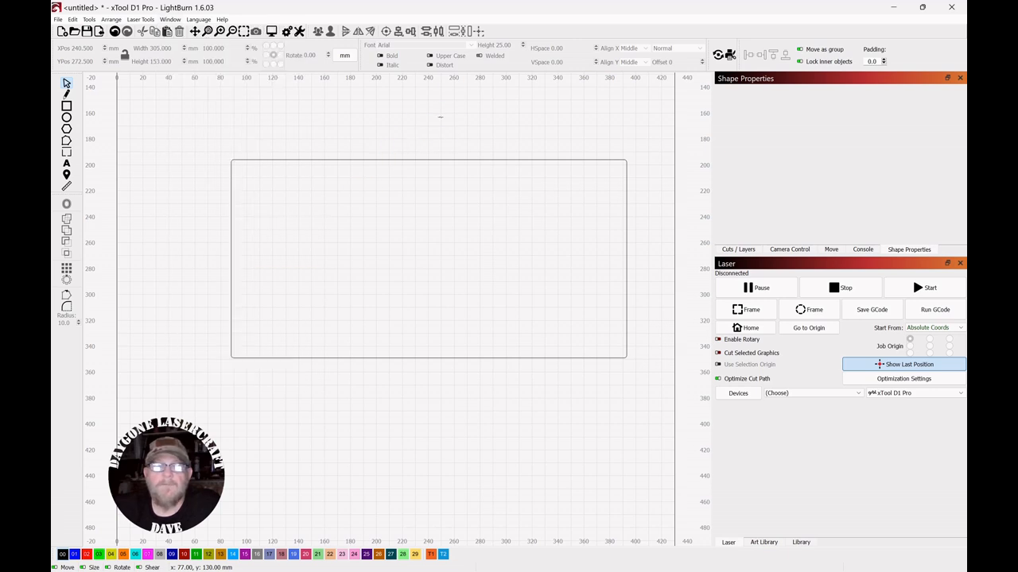
- Offset the rounded rectangle inward by 2 mm with the Bevel corner style, keeping the original
left_click_drag(579, 109, 302, 225)
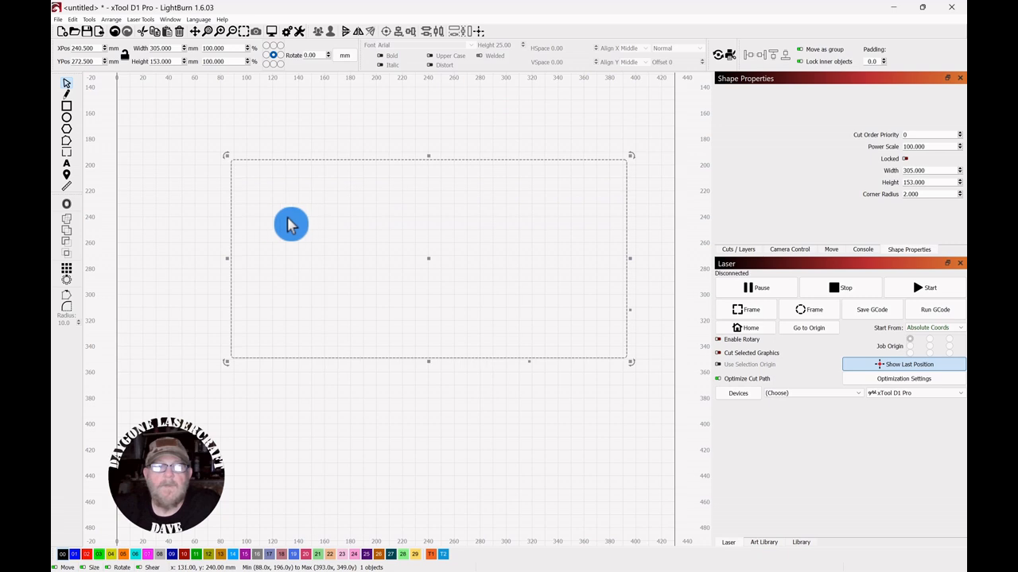
left_click(66, 207)
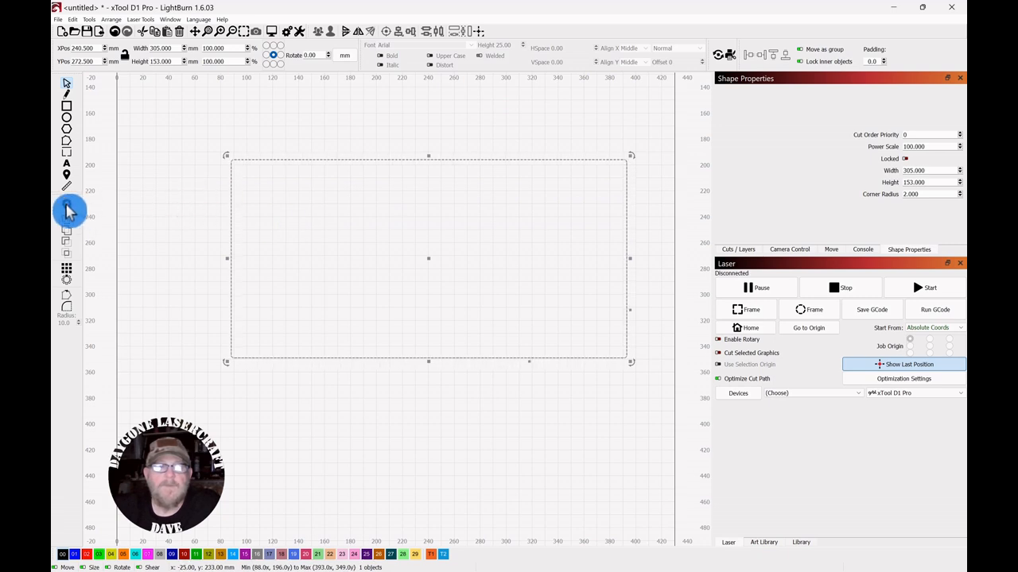
left_click_drag(485, 249, 419, 208)
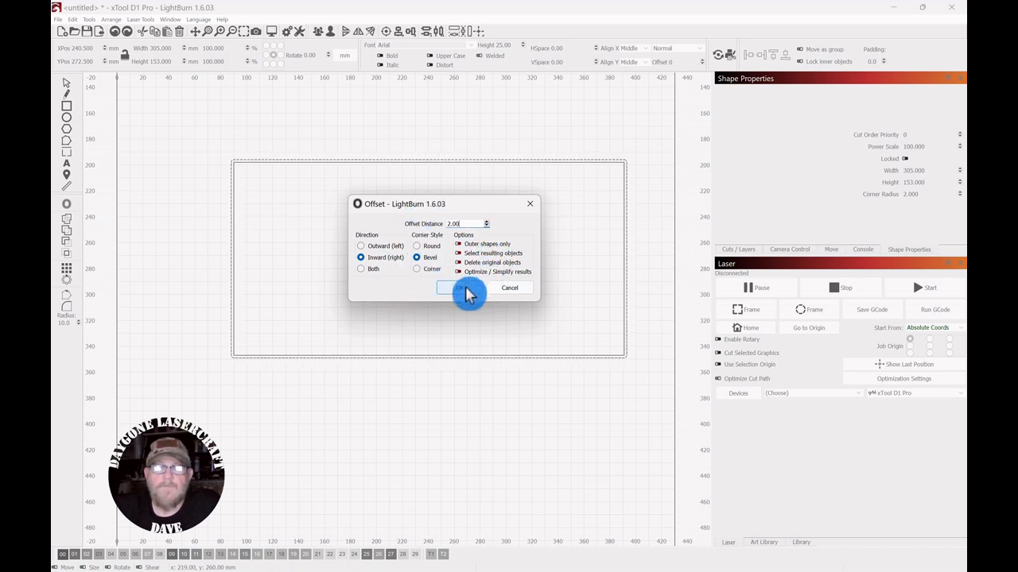
left_click(467, 292)
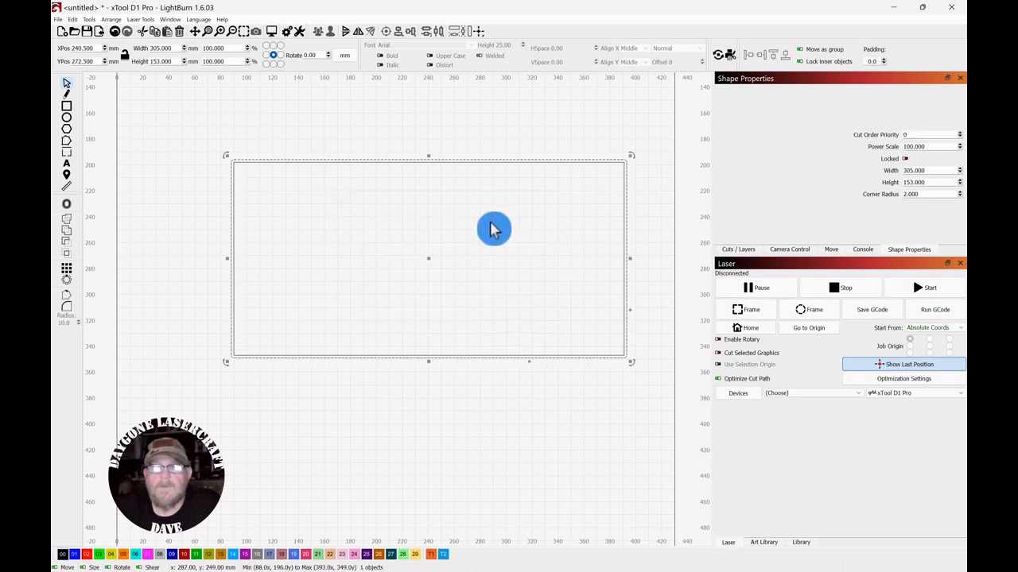
left_click(496, 131)
scroll(440, 264, "up", 1)
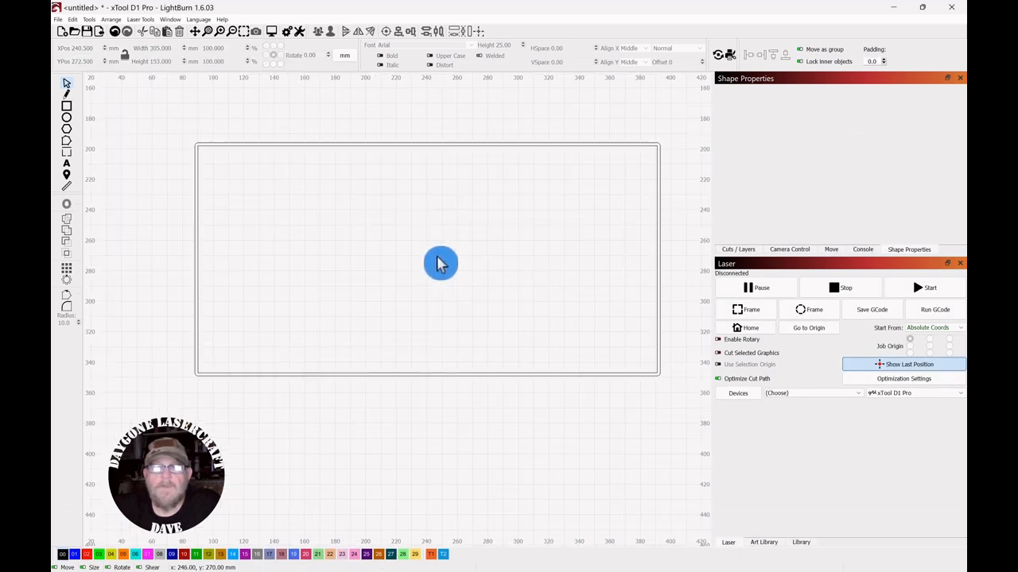
left_click_drag(525, 250, 482, 221)
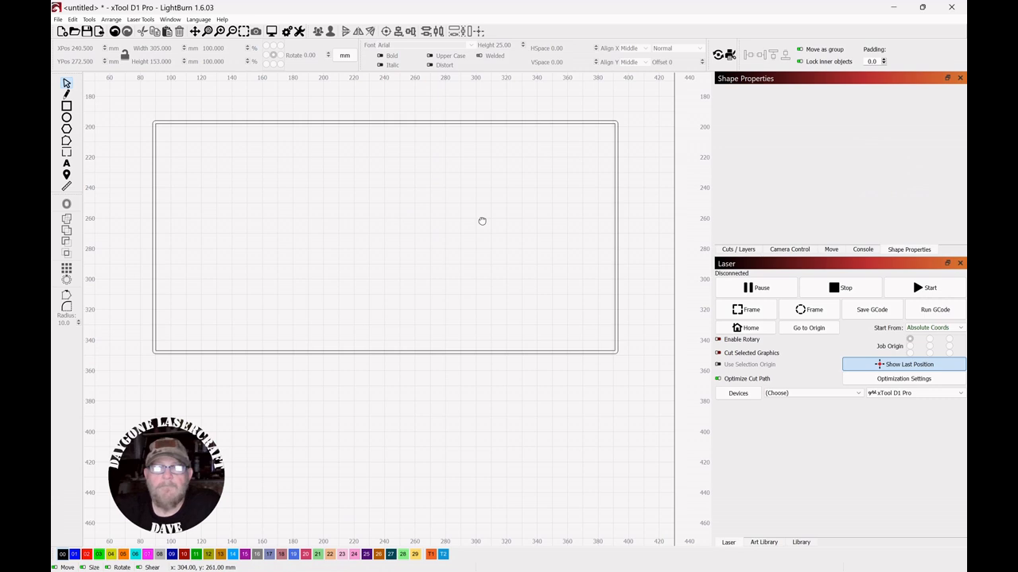
left_click(486, 228)
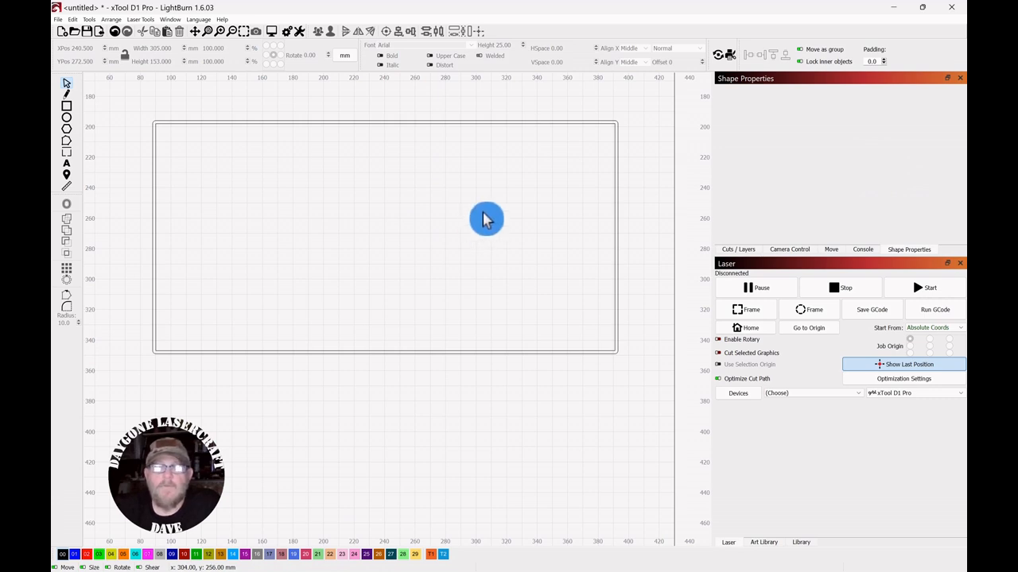
scroll(484, 219, "down", 2)
scroll(486, 221, "up", 2)
scroll(485, 219, "down", 2)
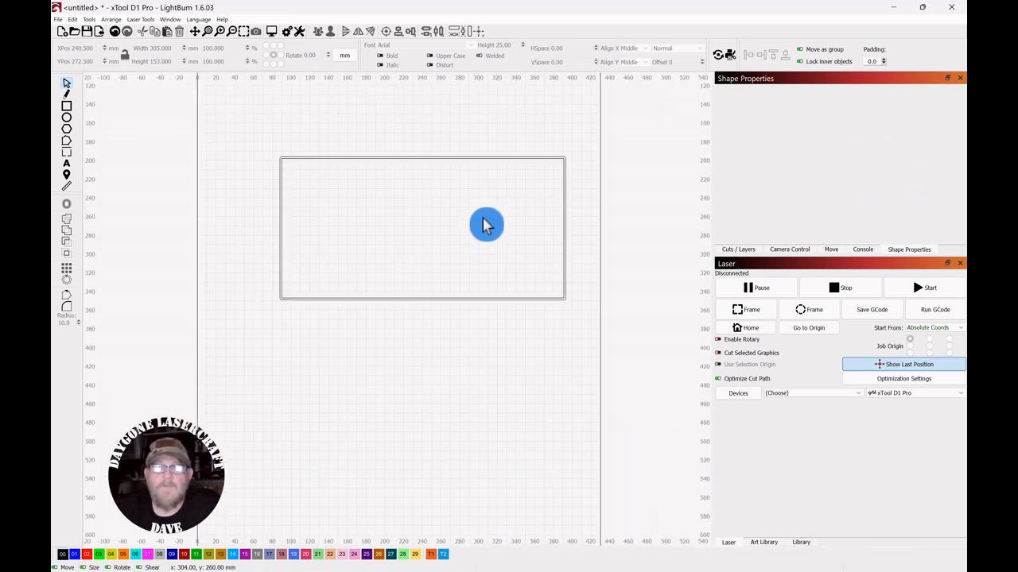
scroll(469, 219, "up", 1)
left_click_drag(453, 211, 504, 205)
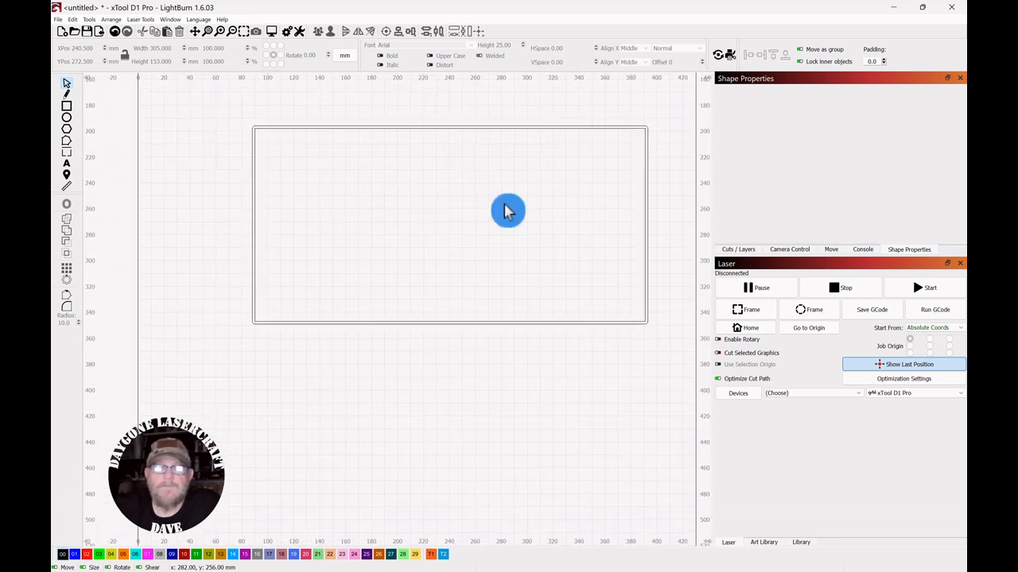
- Assign the inner offset rectangle to tool layer T1 so it serves as a non-cutting guide
scroll(504, 205, "up", 2)
scroll(533, 176, "down", 1)
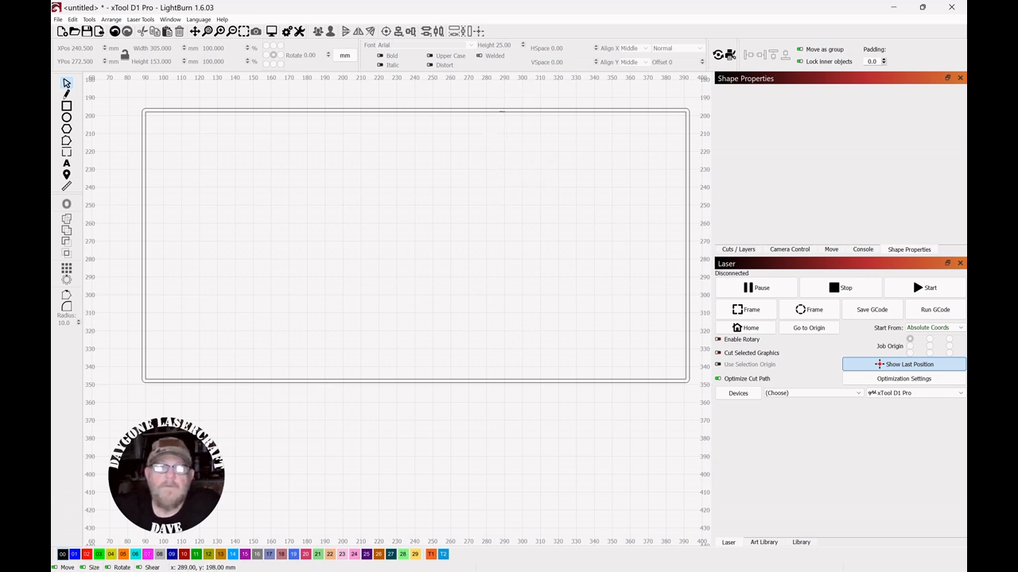
left_click(501, 112)
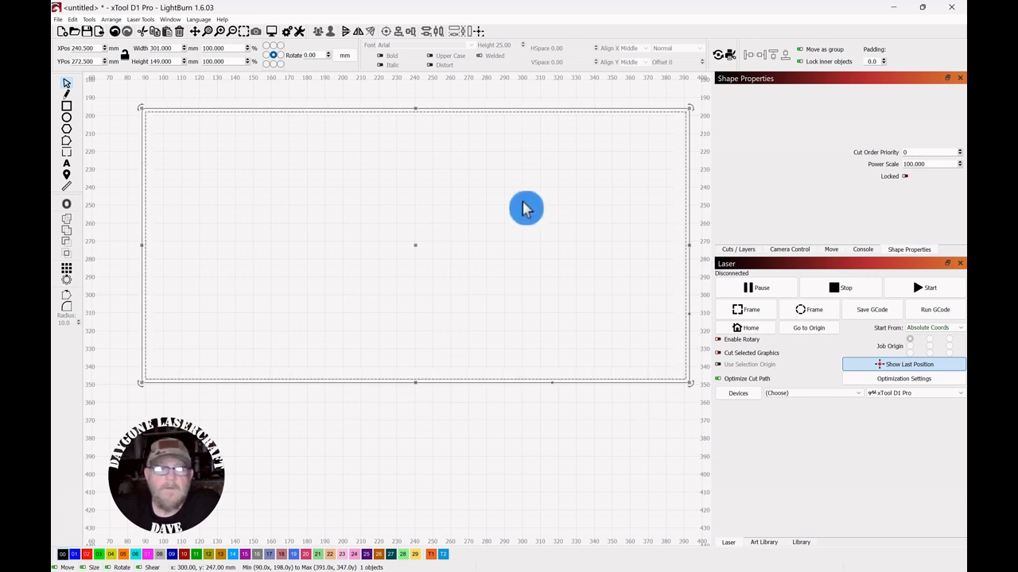
left_click(433, 556)
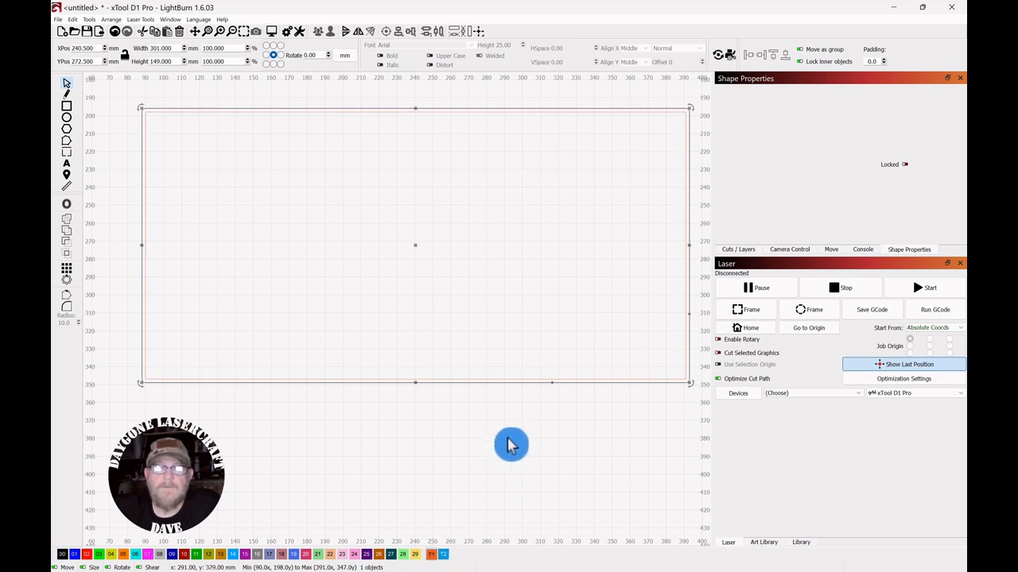
left_click(516, 443)
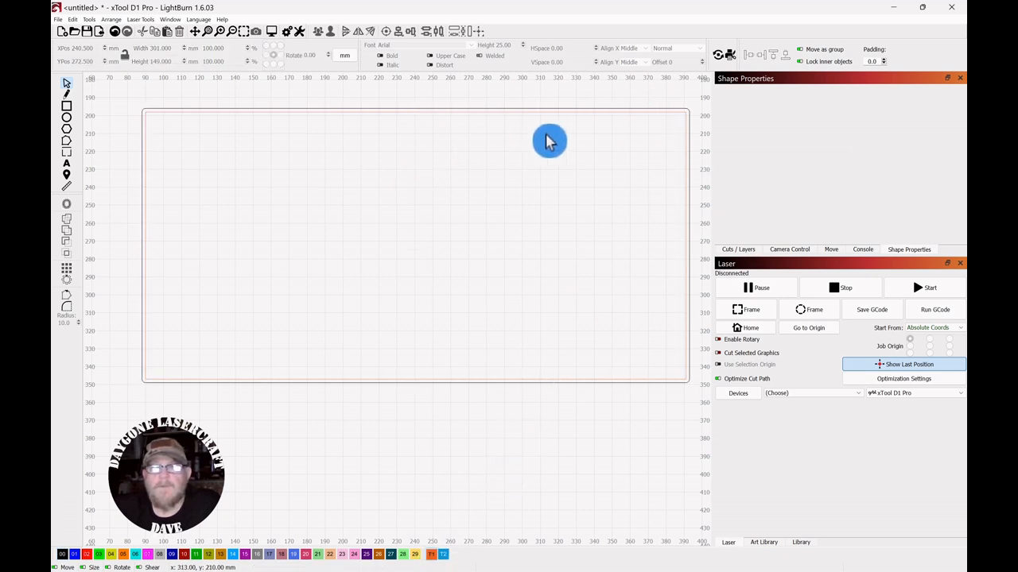
- Draw a rectangle about 49 by 8 mm inside the panel near its upper-left corner and assign it to layer 00
scroll(437, 218, "down", 2)
left_click_drag(432, 215, 417, 201)
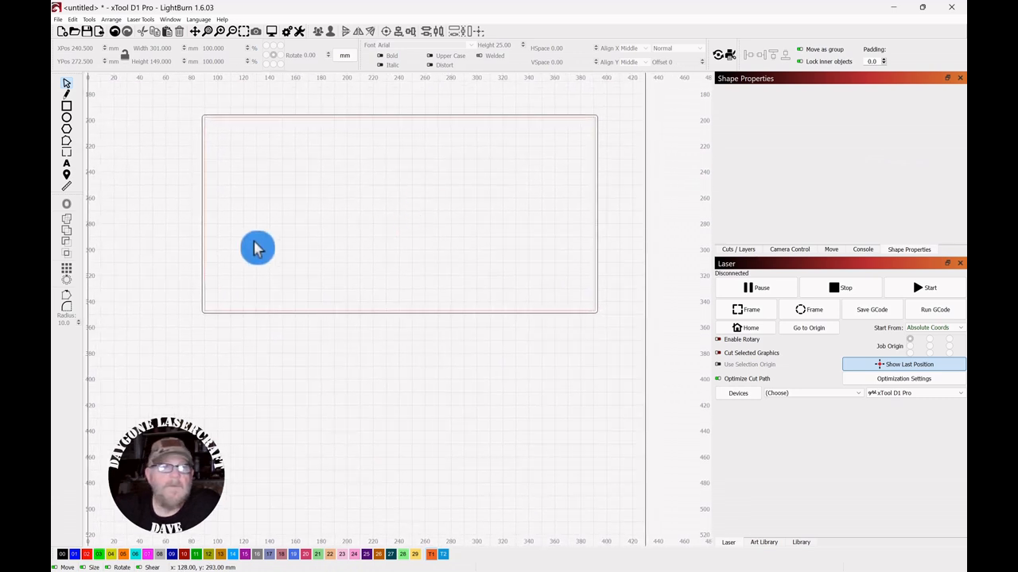
left_click(67, 107)
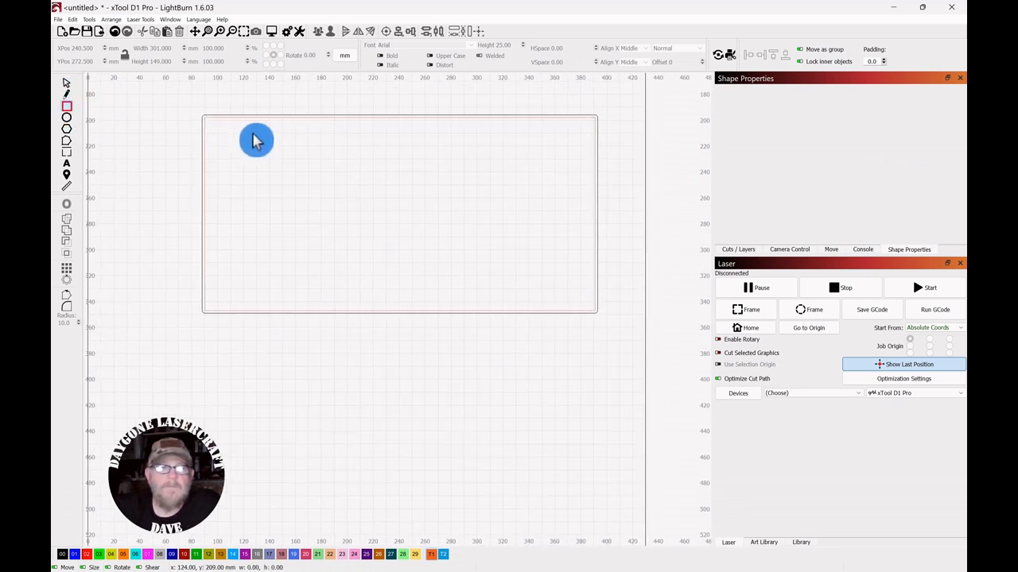
left_click_drag(248, 133, 313, 143)
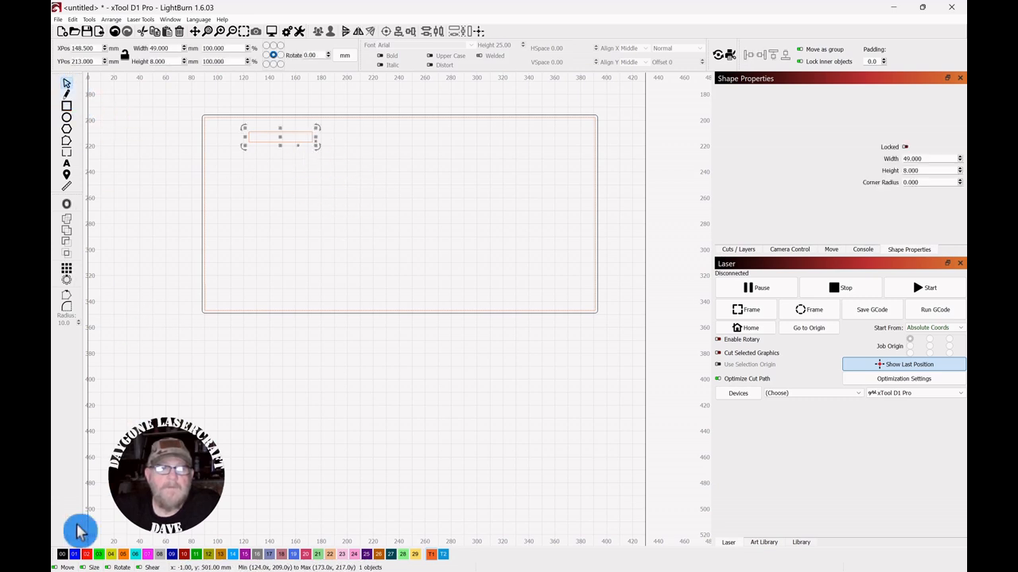
left_click(63, 555)
left_click(340, 185)
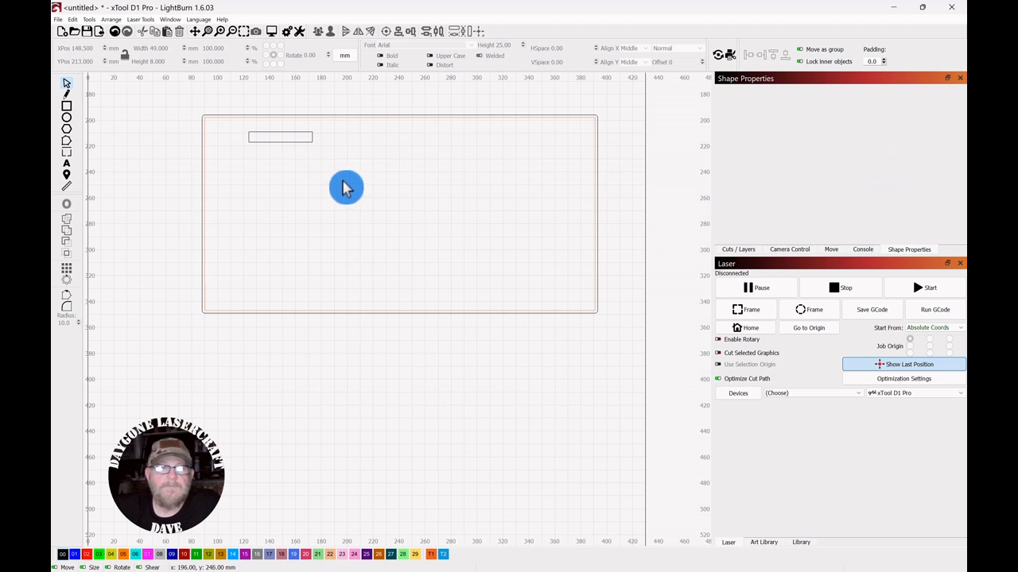
- Set the small rectangle's height to 4.8 mm
left_click(278, 150)
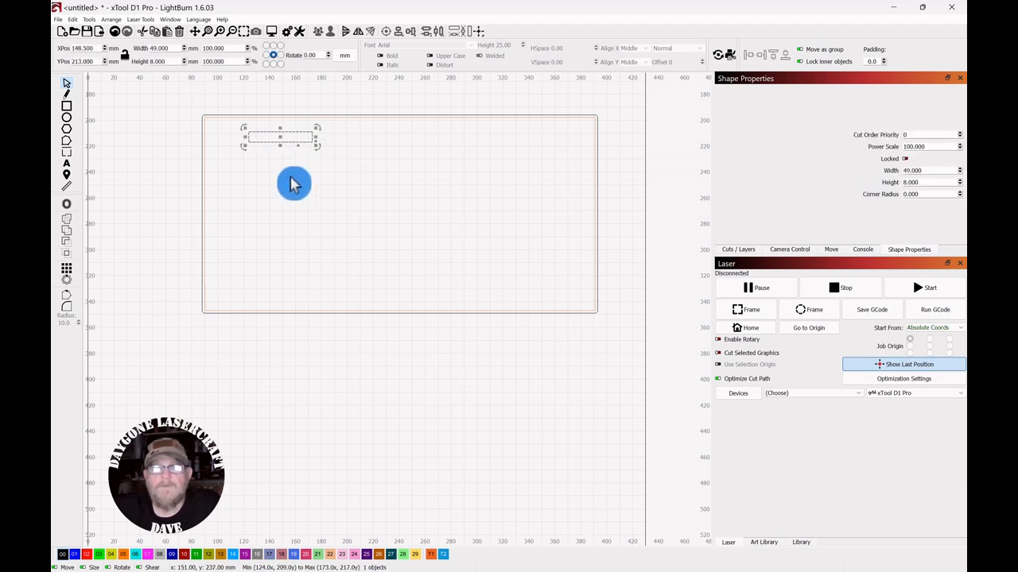
scroll(309, 190, "up", 1)
left_click_drag(309, 191, 307, 227)
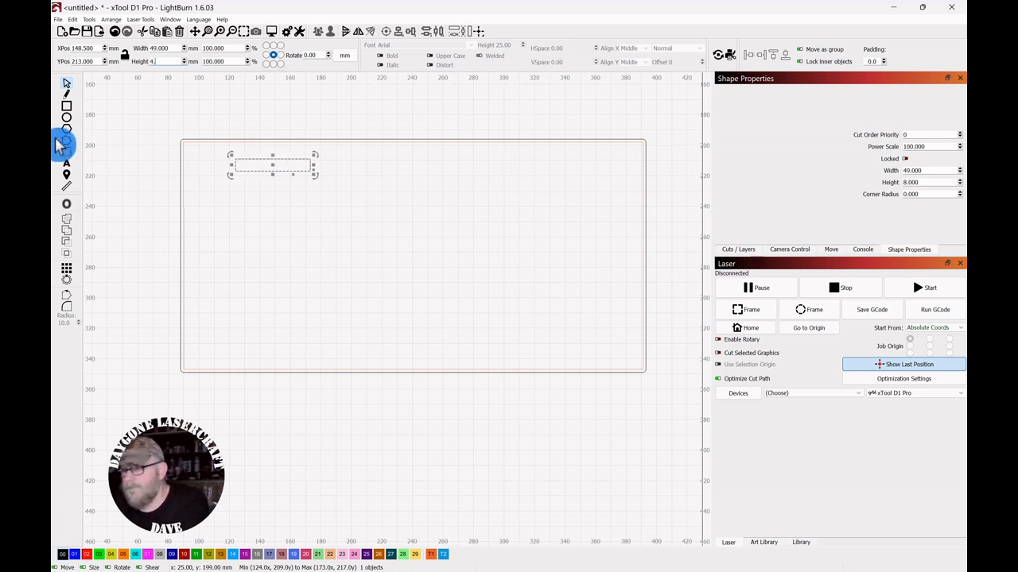
left_click(238, 203)
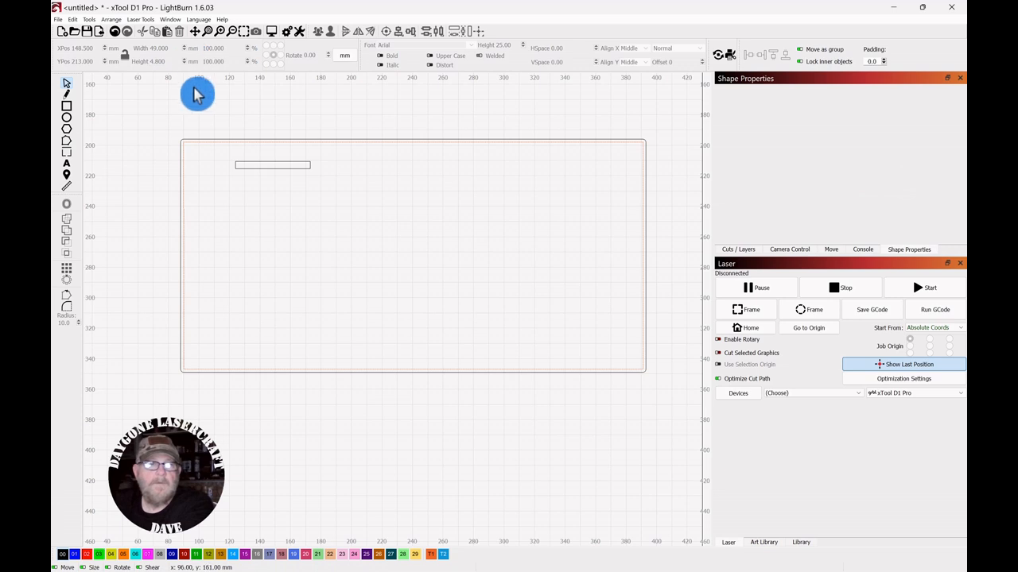
- Set the small rectangle's width to 50 mm
left_click(257, 174)
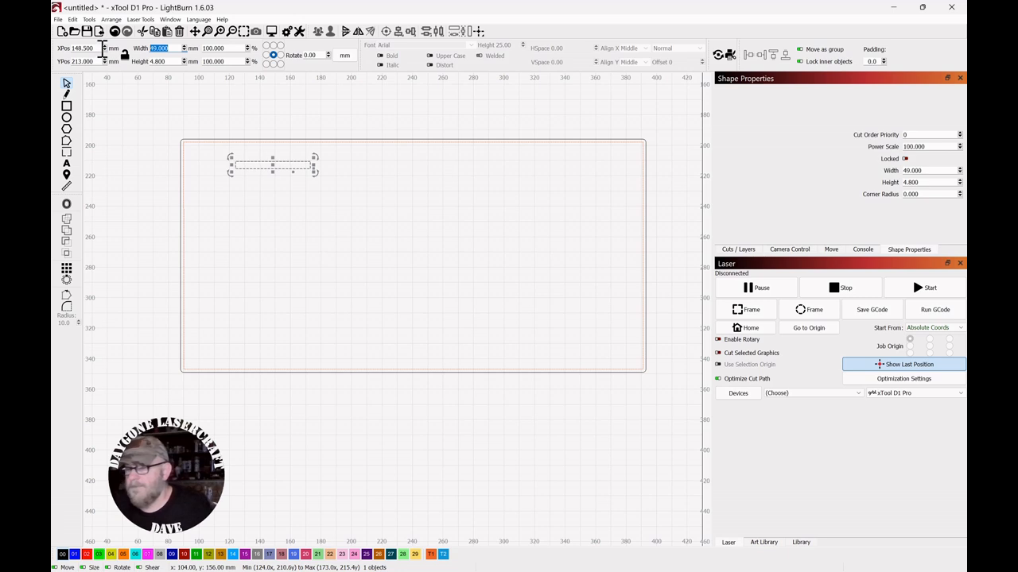
key("Return")
left_click(484, 257)
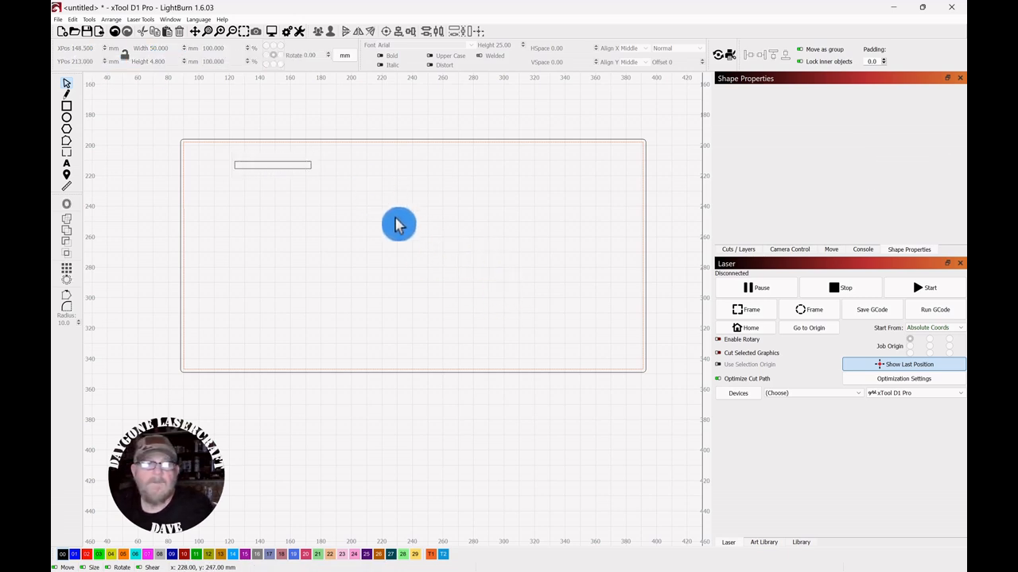
- Duplicate the 50 by 4.8 mm slot and place the spare copy below the panel's lower-right corner, centred at about X 364, Y 394 mm
left_click(245, 169)
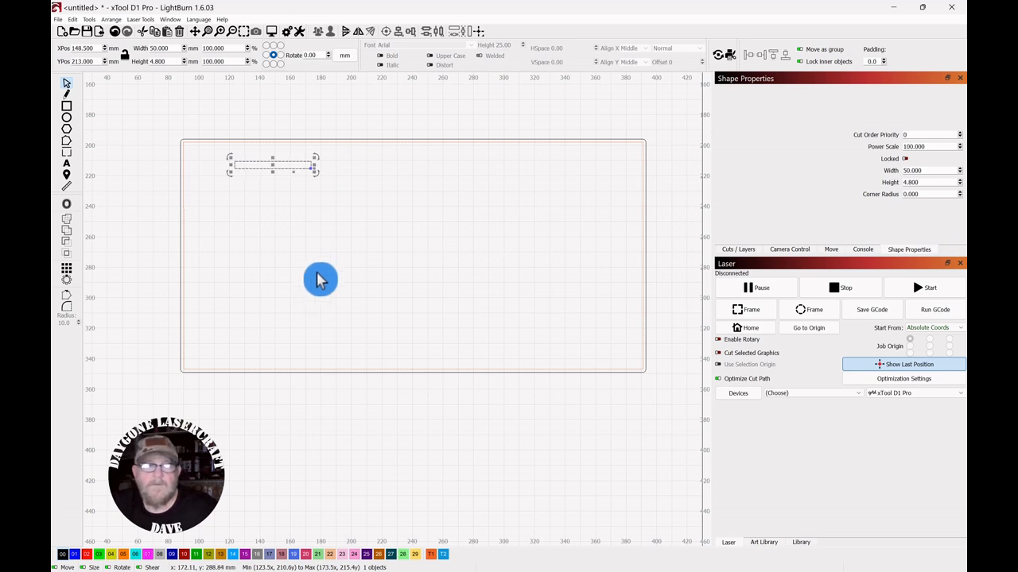
left_click_drag(273, 165, 597, 445)
left_click(384, 442)
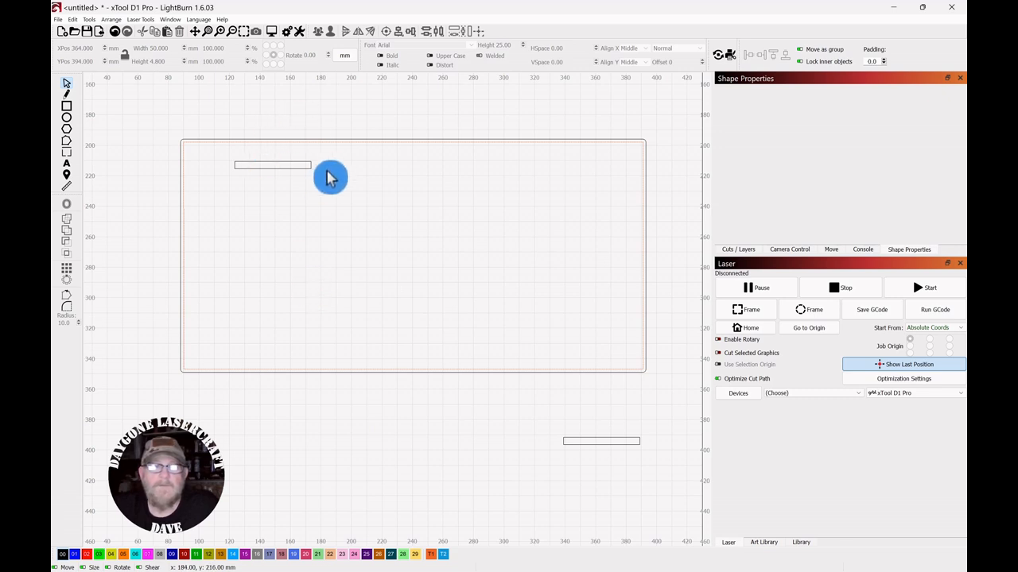
- Move the original slot up against the inset guide's upper line, centred at about X 148.6, Y 200.4 mm
left_click_drag(332, 159, 335, 187)
scroll(270, 173, "up", 2)
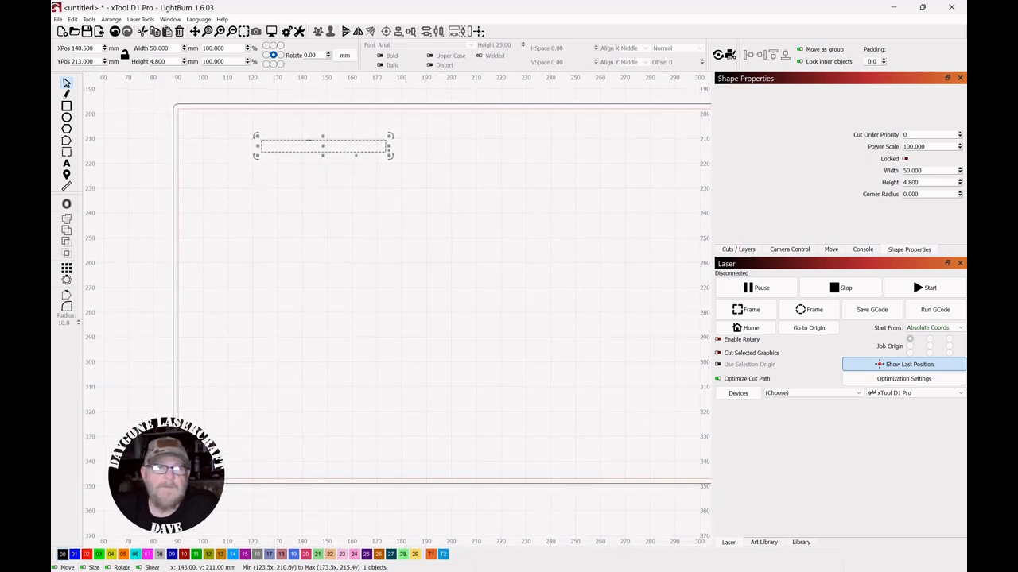
left_click_drag(309, 141, 308, 126)
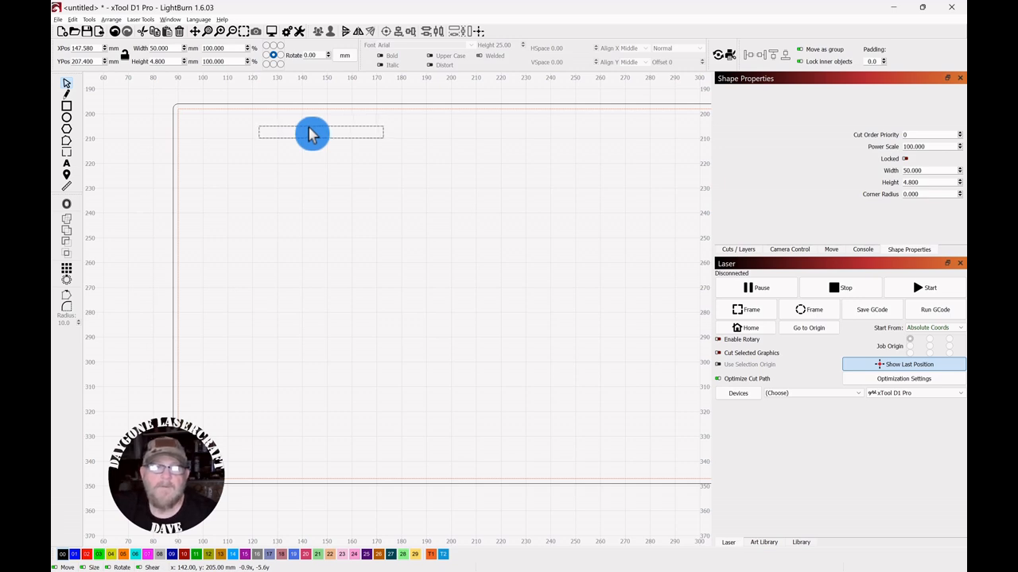
left_click_drag(311, 134, 313, 113)
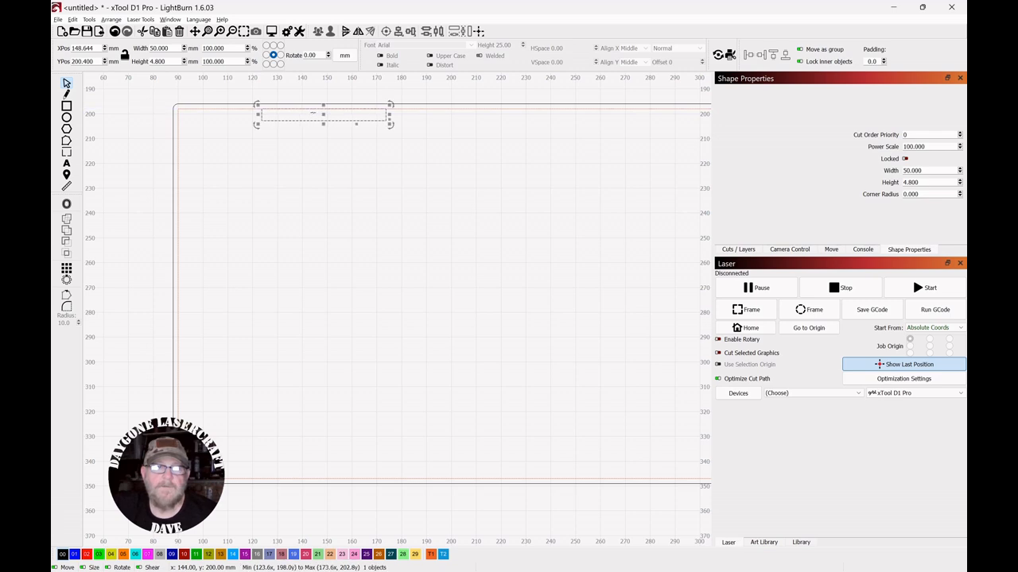
scroll(356, 199, "down", 2)
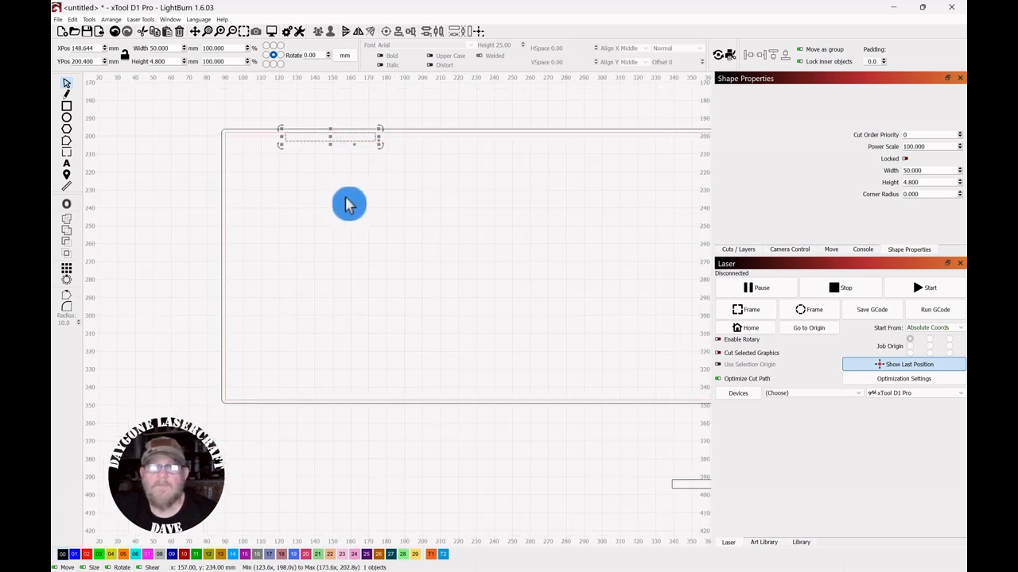
- Duplicate the upper slot and place the copy against the guide's upper line on the panel's right half, centred at about X 305.8, Y 200.4 mm
scroll(543, 213, "down", 1)
left_click_drag(543, 214, 398, 241)
scroll(377, 227, "down", 1)
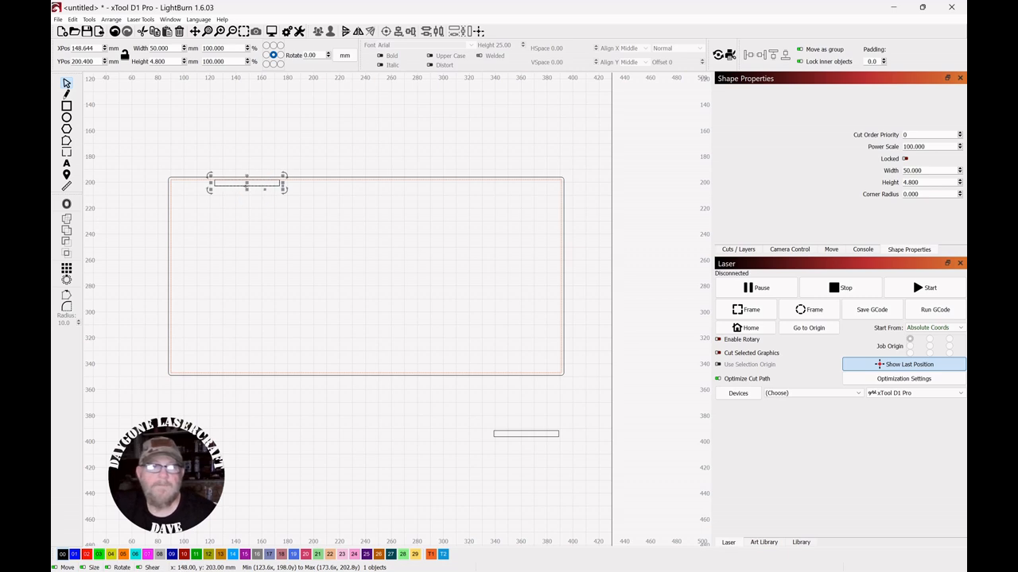
left_click_drag(392, 213, 456, 202)
scroll(453, 207, "up", 2)
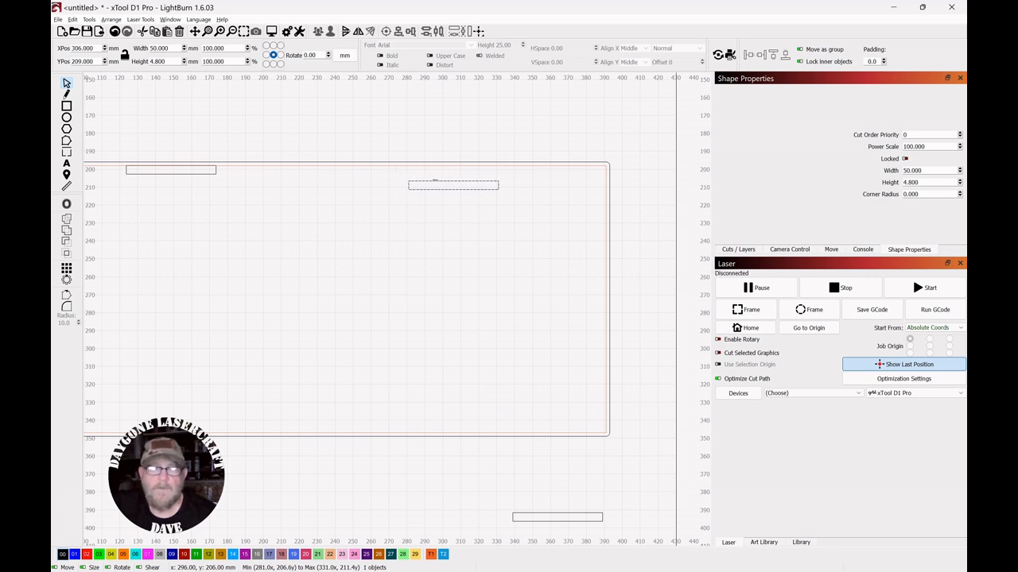
left_click(440, 179)
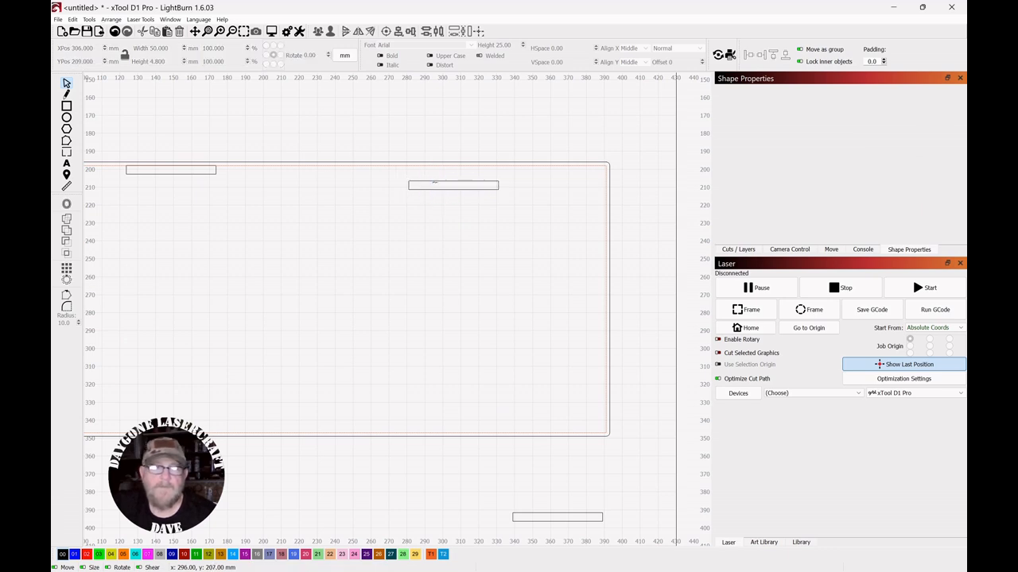
left_click_drag(434, 181, 434, 167)
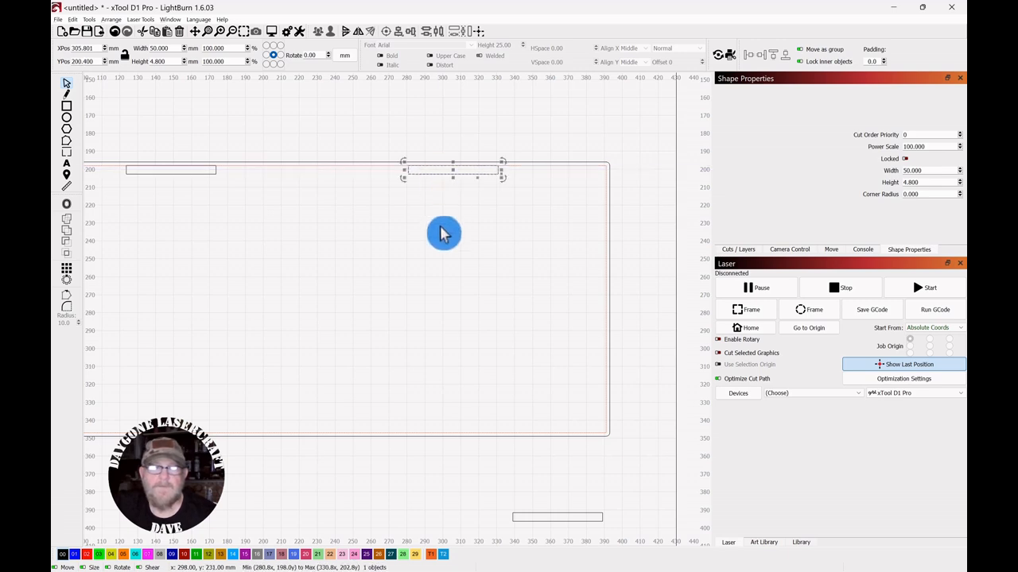
left_click(444, 231)
scroll(425, 236, "down", 4)
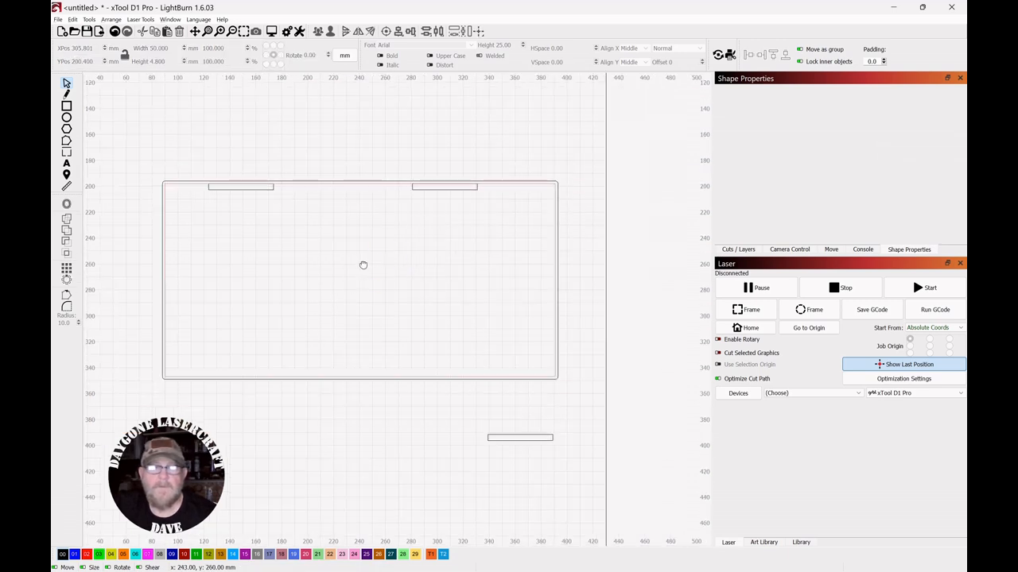
- Group the two slots along the panel's upper edge
left_click_drag(571, 177, 268, 195)
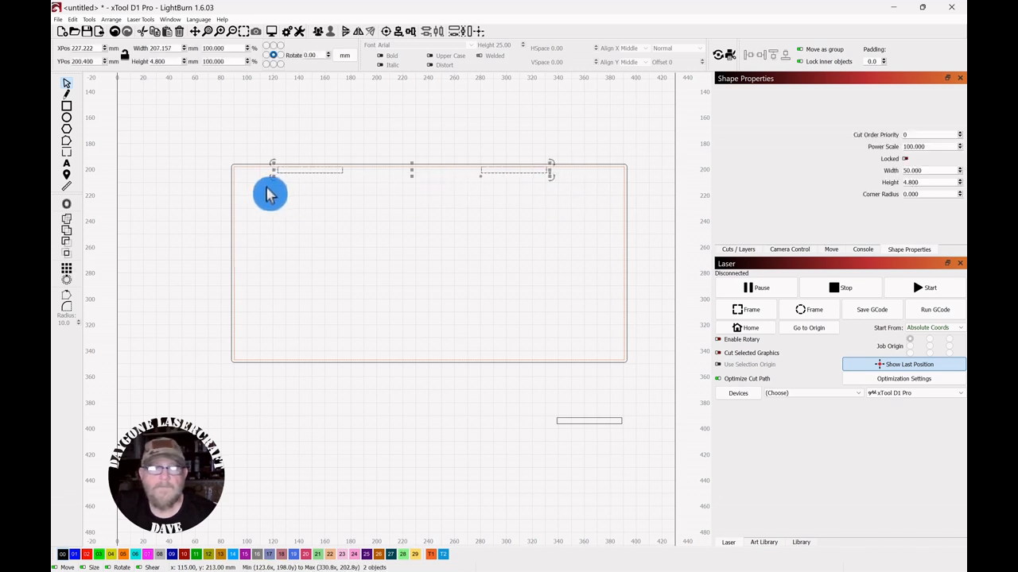
left_click(319, 32)
scroll(463, 252, "up", 2)
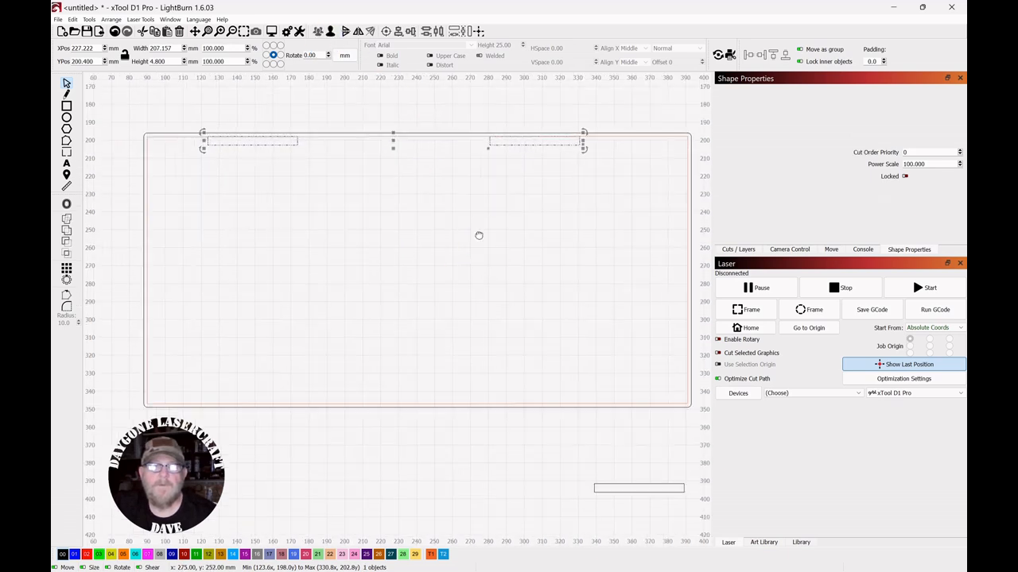
left_click_drag(477, 234, 478, 246)
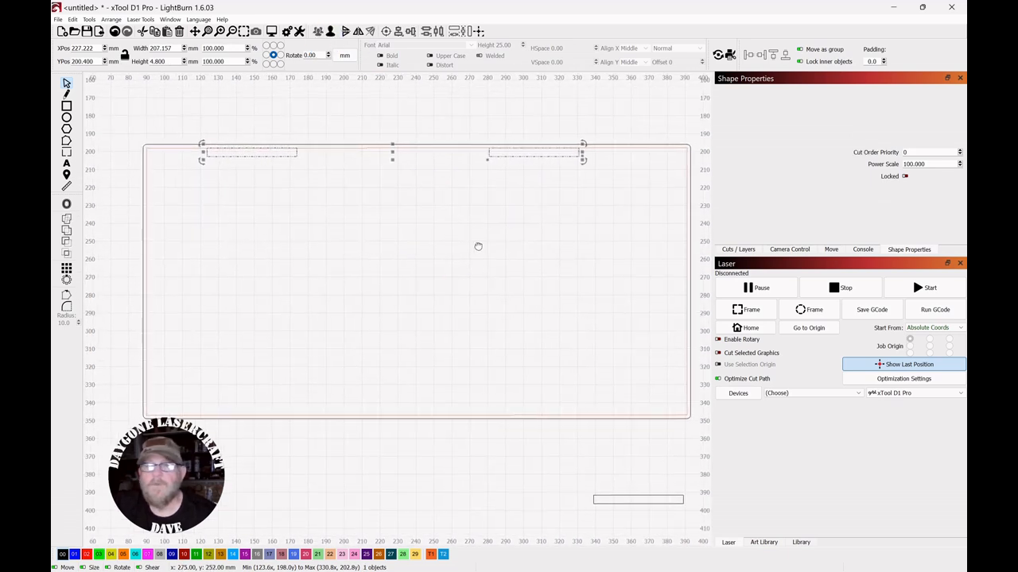
right_click(395, 151)
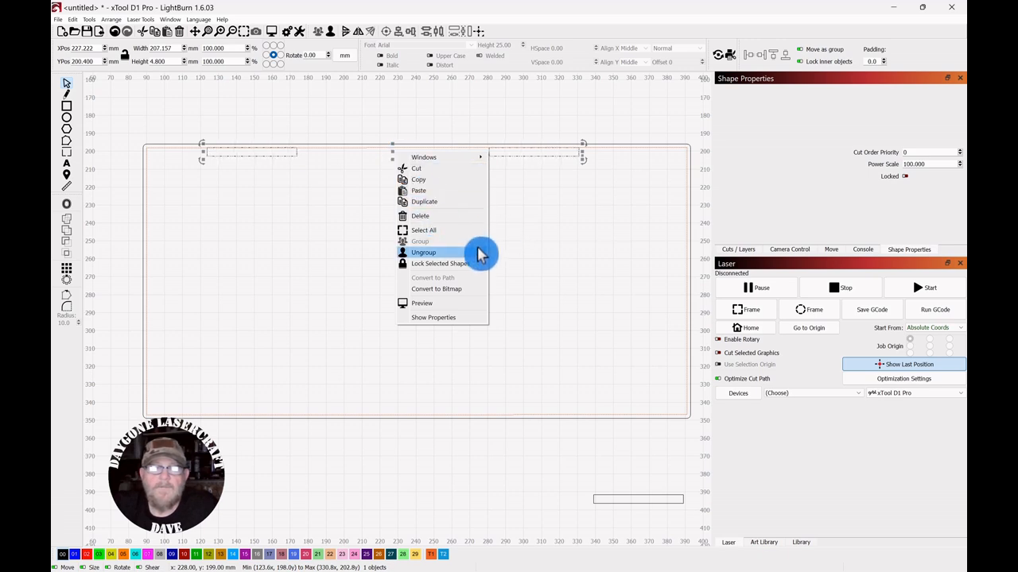
left_click(465, 252)
left_click(560, 242)
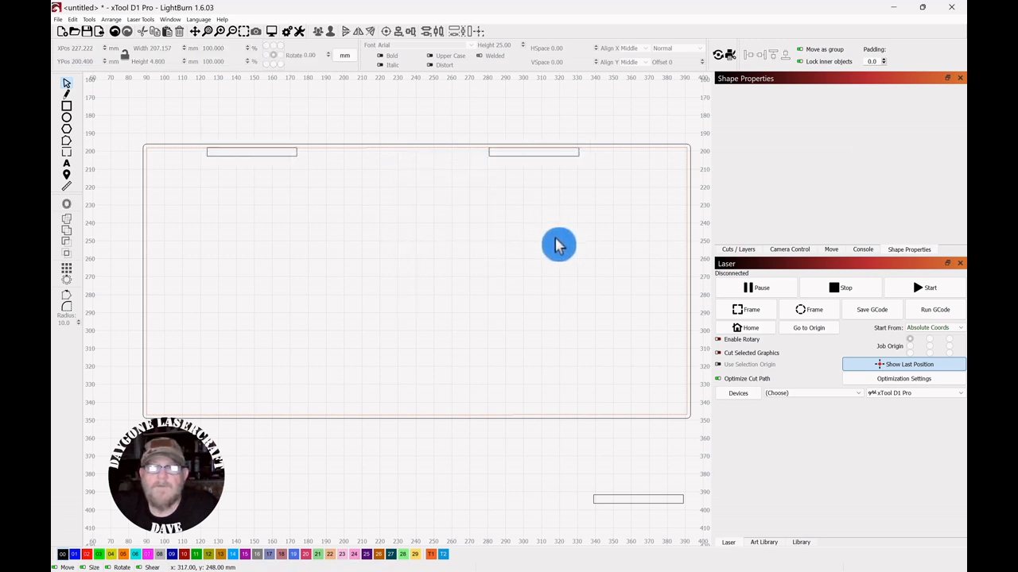
- Align the grouped upper slots to the outer panel rectangle with Align V-Center so they are centred across its width
left_click(496, 158)
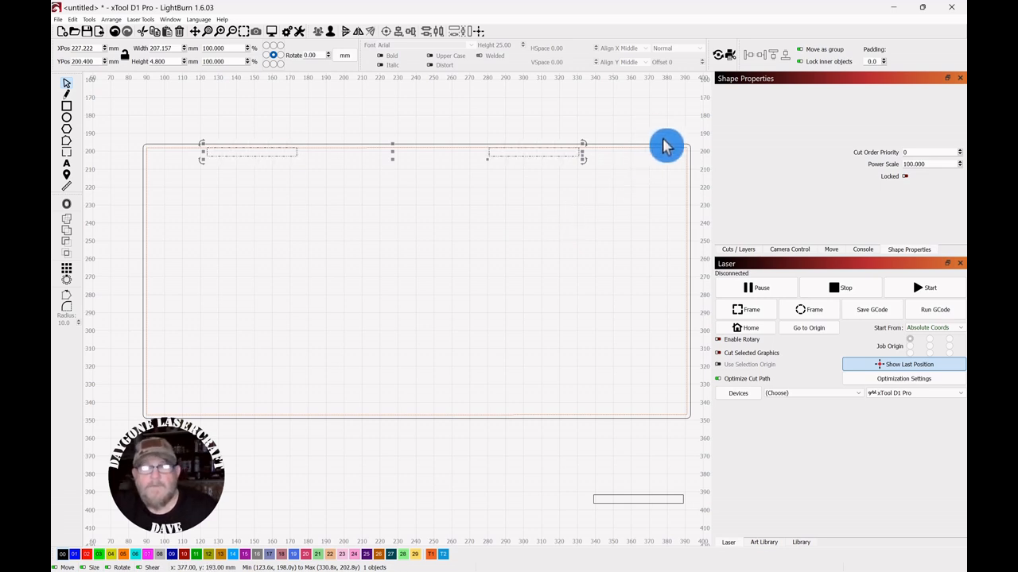
left_click(651, 148, "shift")
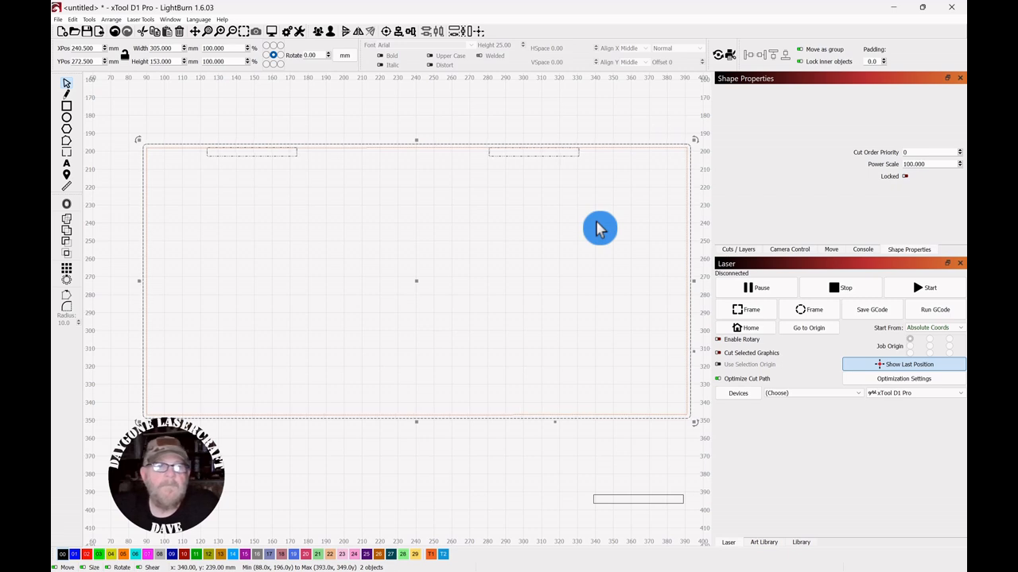
left_click(397, 33)
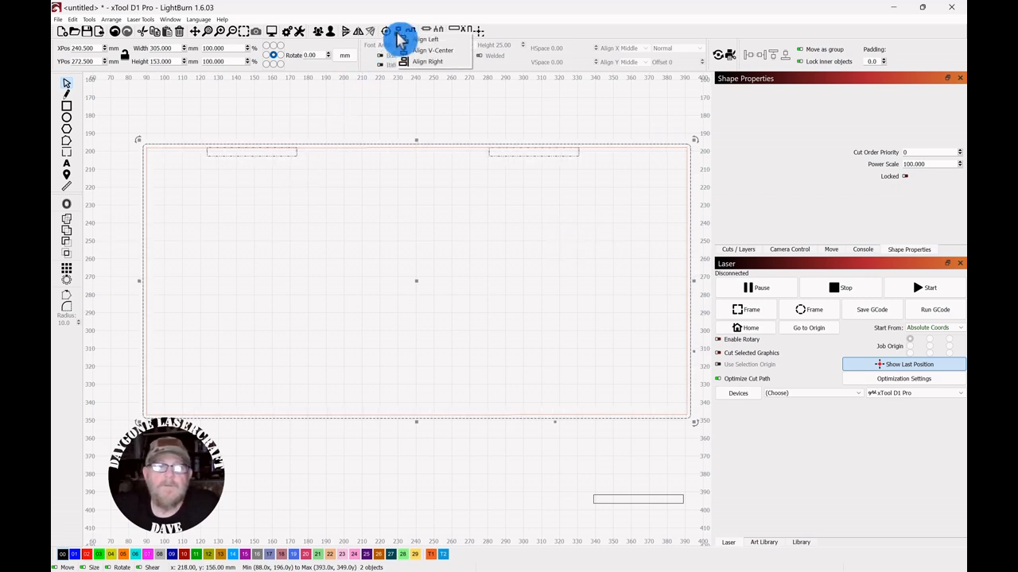
left_click(417, 51)
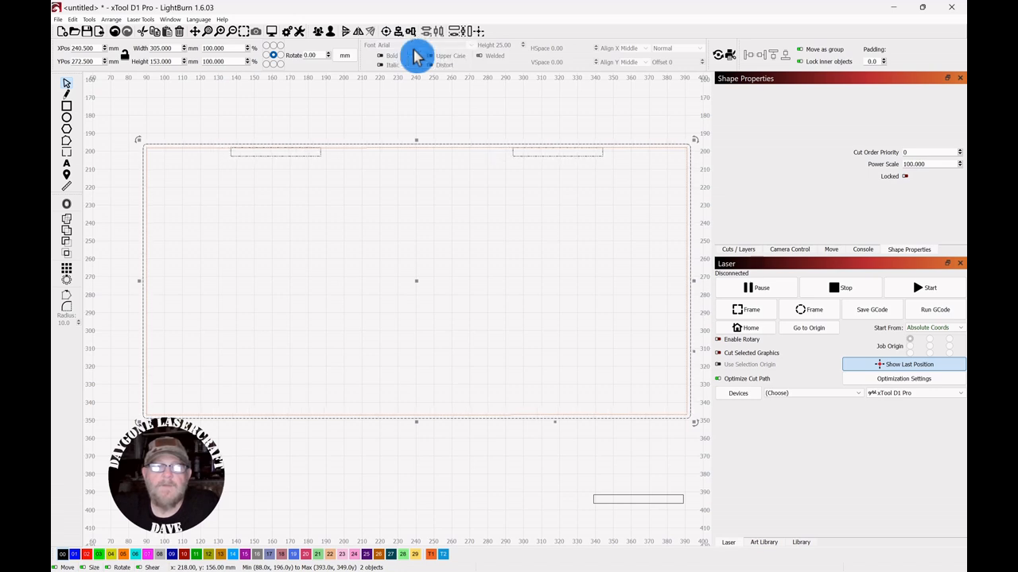
left_click(425, 99)
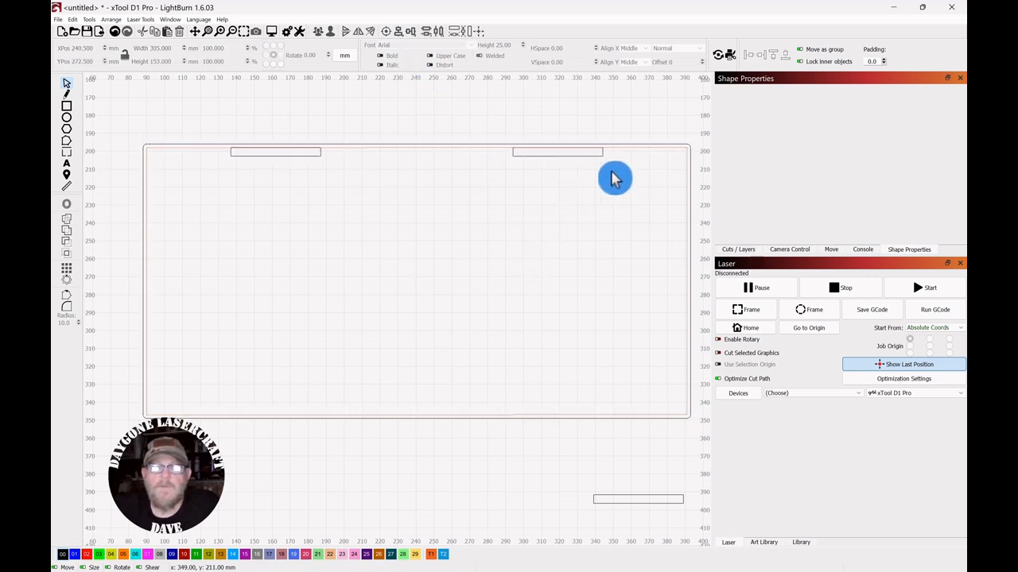
- Duplicate the grouped upper slots and shift the copy straight down to just inside the panel's lower edge
left_click(588, 157)
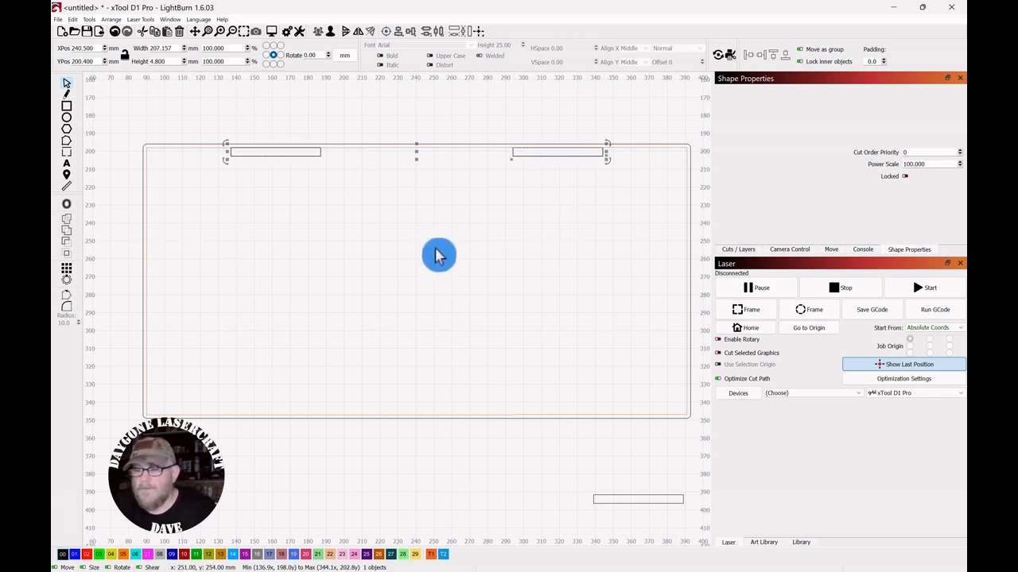
key("ctrl+d")
key("Down")
key("Down")
key("Down")
key("Down")
key("Down")
key("Down")
key("Down")
key("Down")
key("Down")
key("Down")
key("Down")
key("Down")
key("Down")
key("Down")
key("Down")
key("Down")
key("Down")
key("Down")
key("Down")
key("Down")
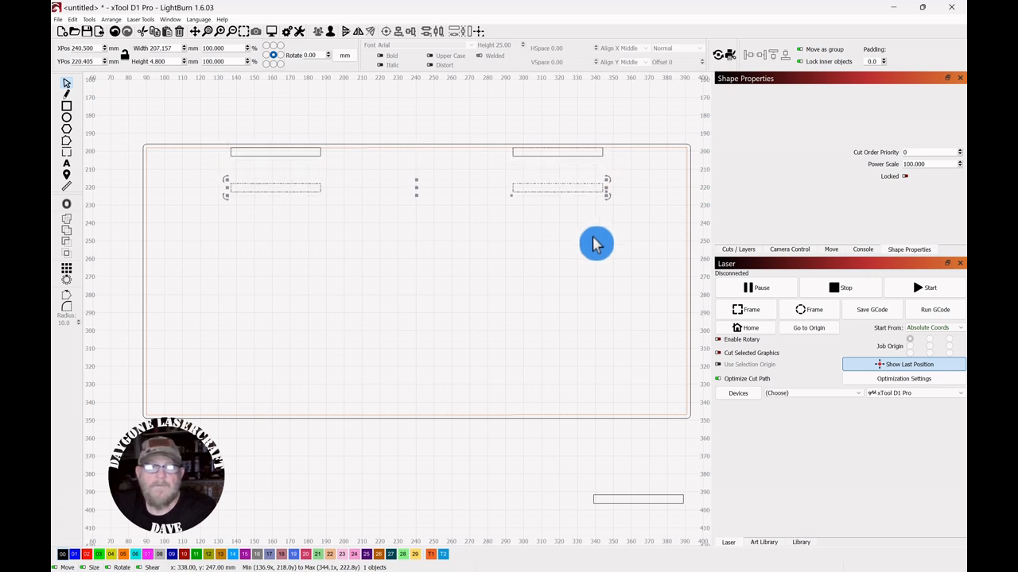
key("Down")
key("Down")
key("Down")
key("Down")
key("Down")
key("Down")
key("Down")
key("Down")
key("Down")
key("Down")
key("Down")
key("Down")
key("Down")
key("Down")
key("Down")
key("Down")
key("Down")
key("Down")
key("Down")
key("Down")
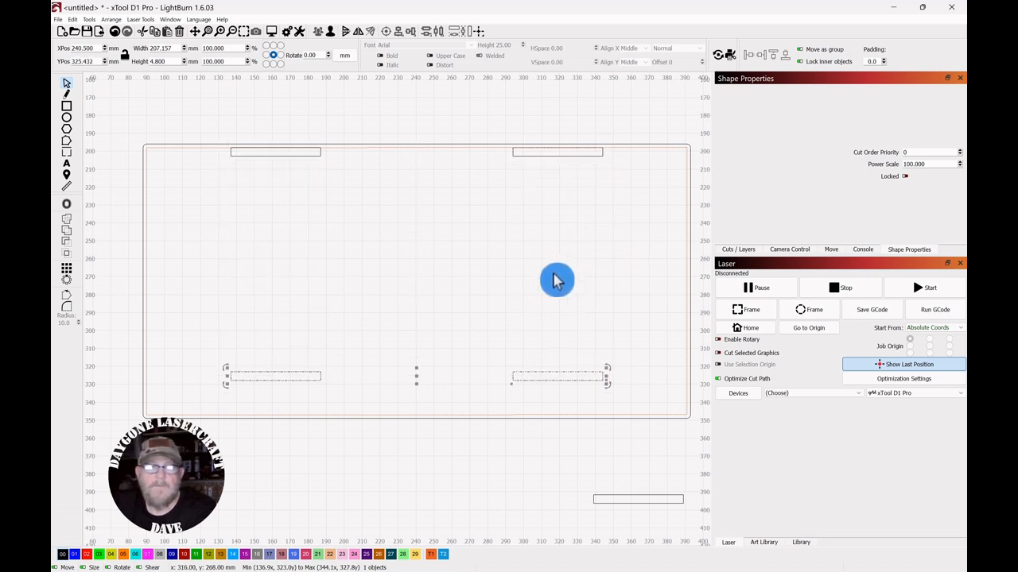
left_click_drag(421, 308, 415, 126)
key("Down")
key("Down")
key("Down")
key("Down")
key("Down")
key("Down")
key("Down")
key("Down")
key("Down")
key("Down")
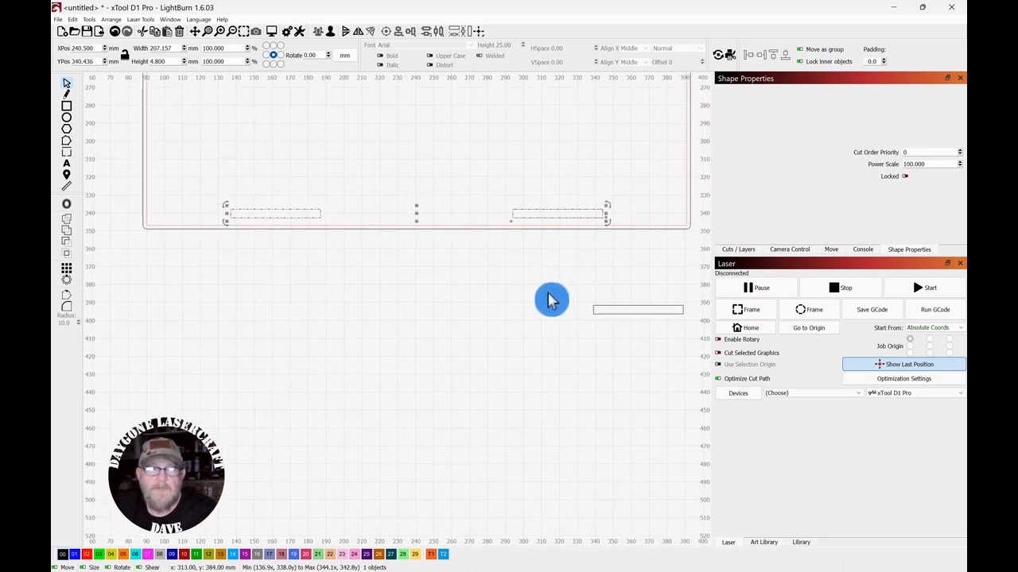
- Snap the lower pair of slots onto the inset guide's lower line, centred at Y 344.6 mm
scroll(551, 296, "up", 3)
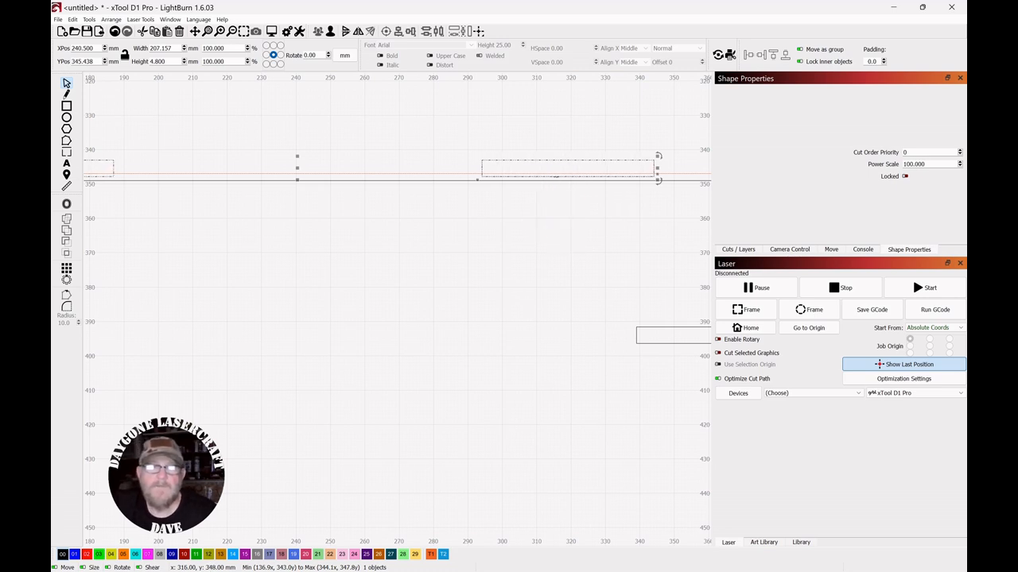
left_click_drag(554, 175, 554, 176)
left_click(568, 248)
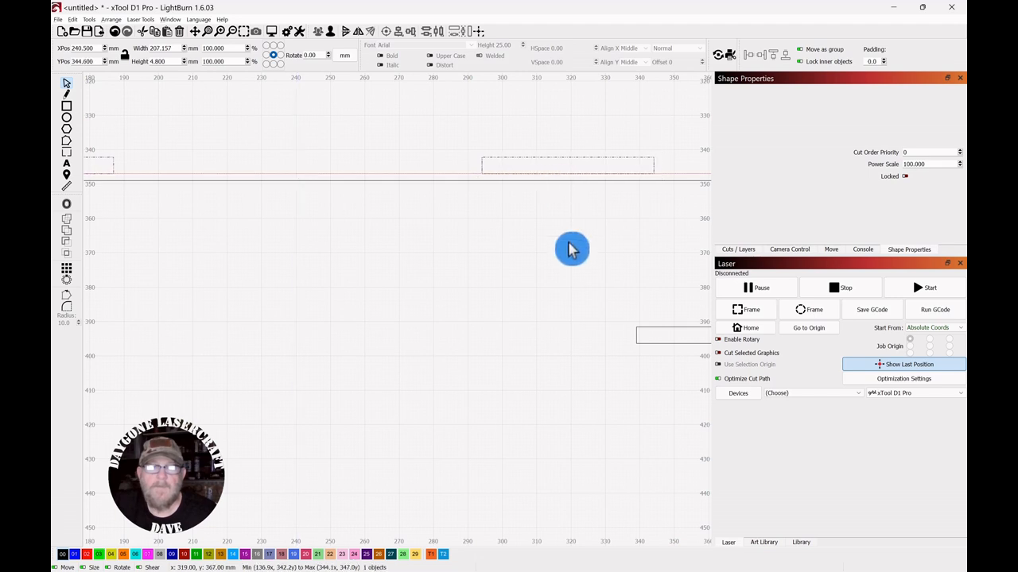
- Duplicate the spare slot beneath the panel, place the copy at about X 140, Y 404 mm, and rotate it 90 degrees to vertical
scroll(567, 250, "down", 5)
scroll(564, 251, "down", 4)
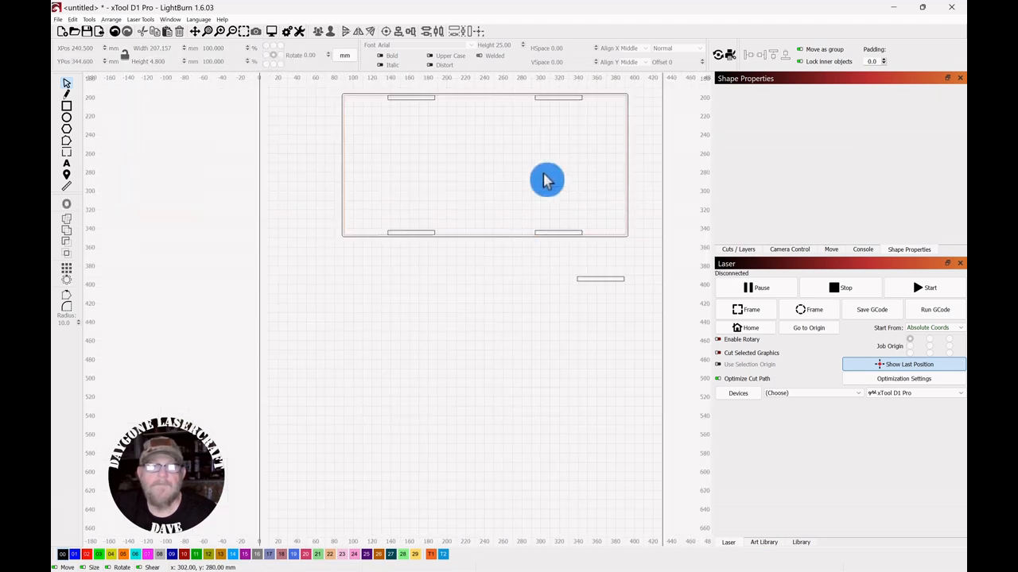
left_click_drag(546, 179, 524, 228)
left_click_drag(628, 317, 534, 385)
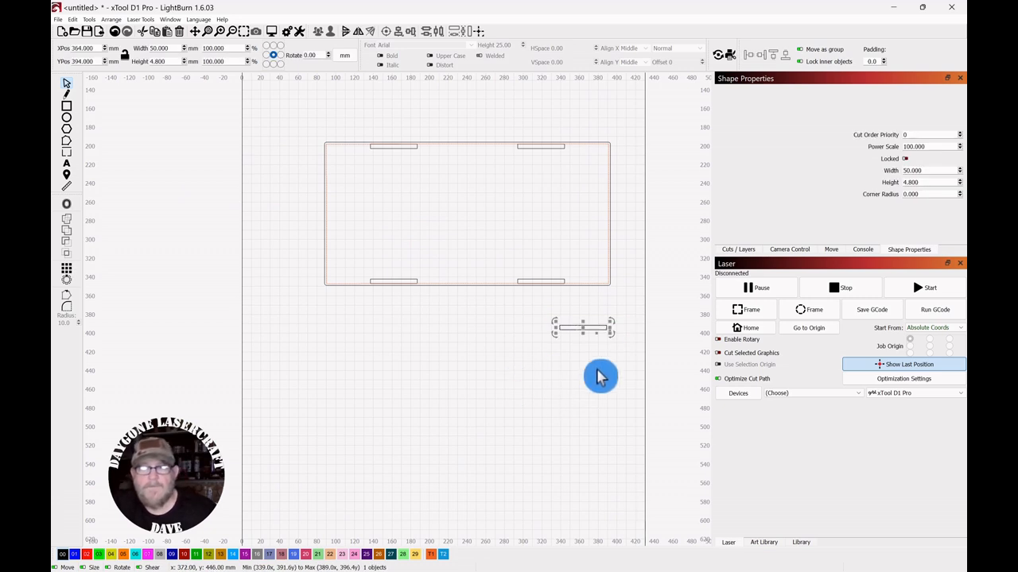
left_click_drag(583, 326, 373, 338)
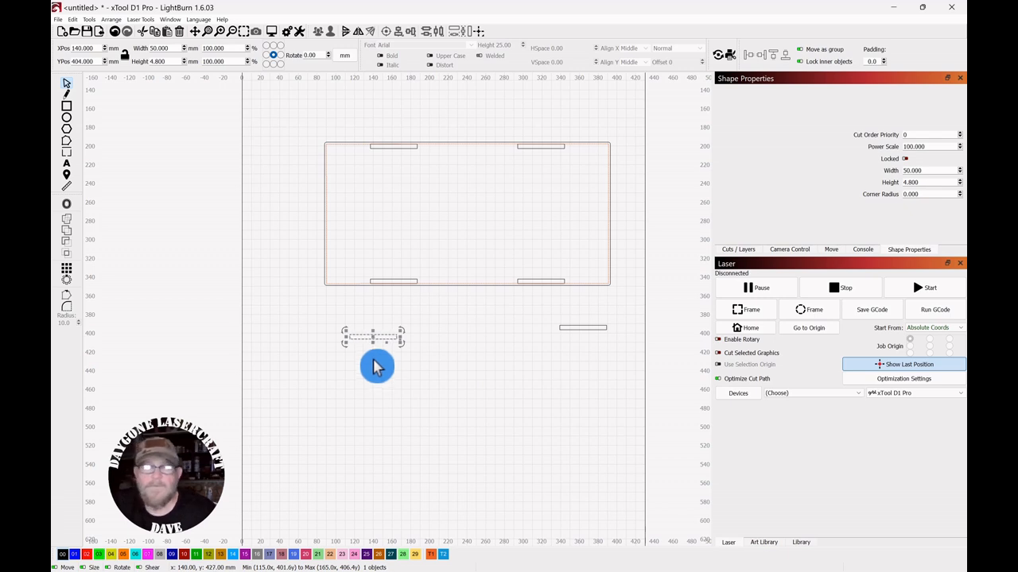
key("ctrl+period")
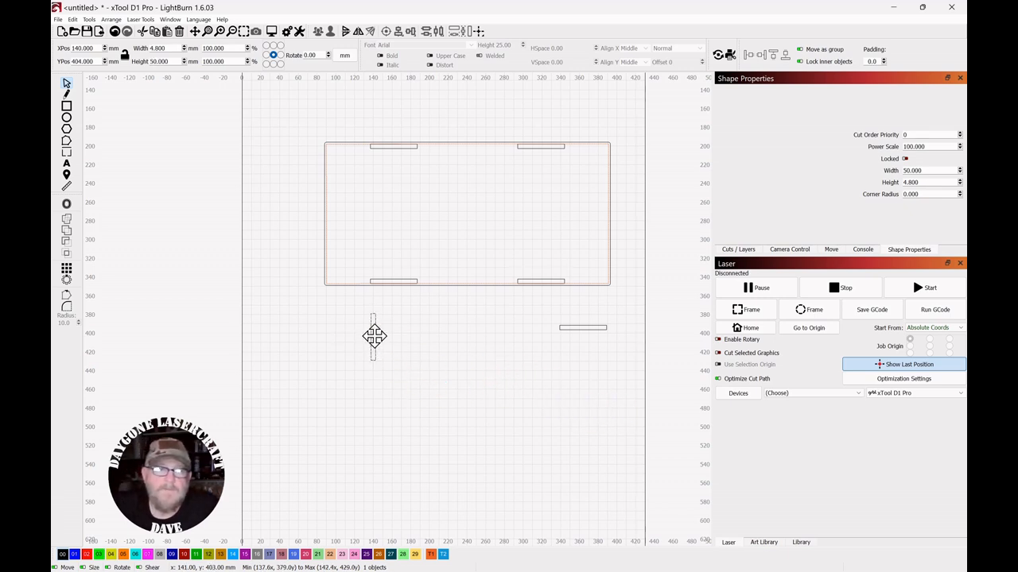
- Move the vertical slot against the inset guide's left line at the panel's mid-height, centred at X 92.4, Y 272.5 mm
left_click_drag(373, 337, 353, 220)
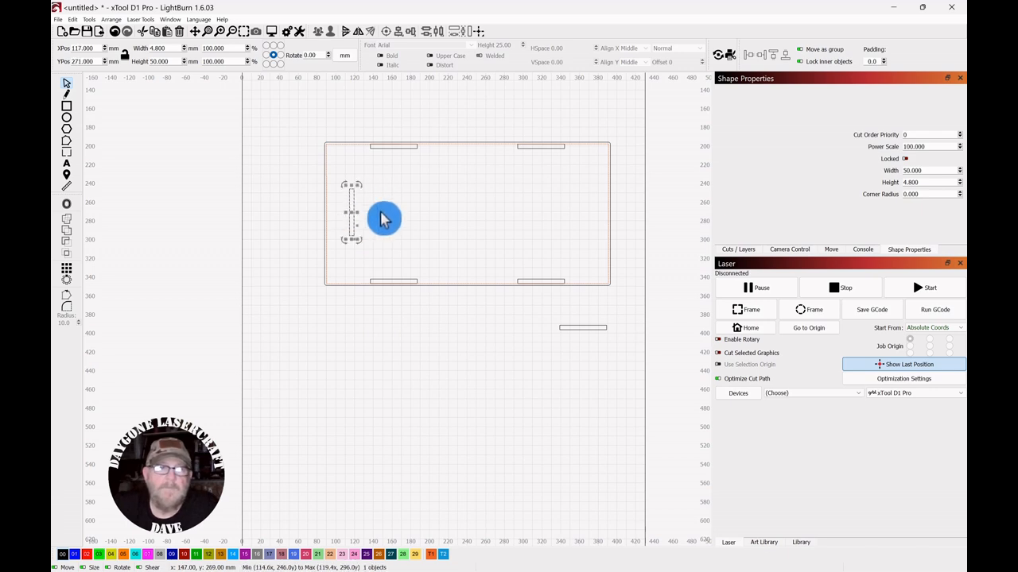
scroll(382, 219, "up", 5)
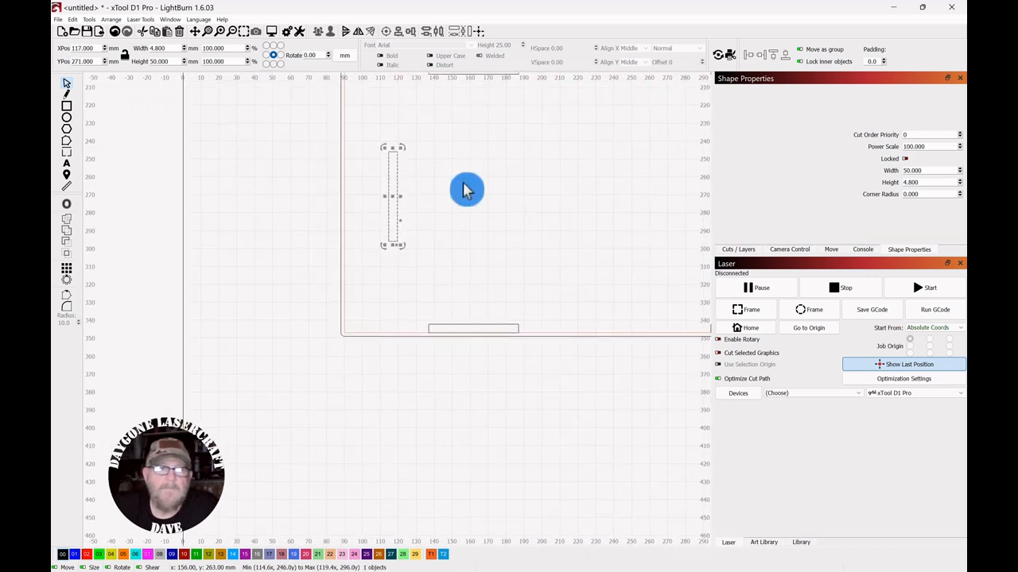
left_click(389, 187)
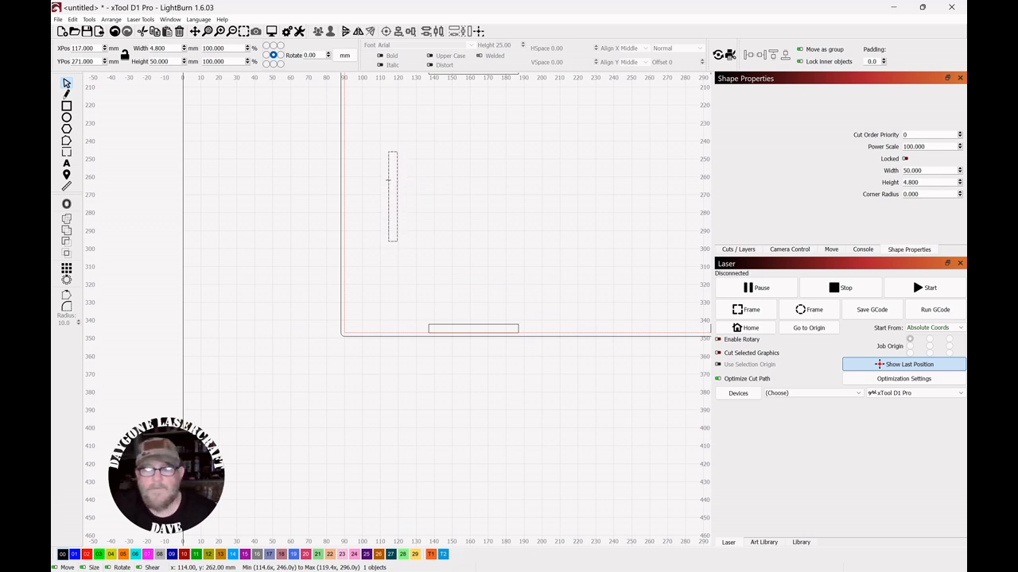
left_click_drag(388, 180, 349, 182)
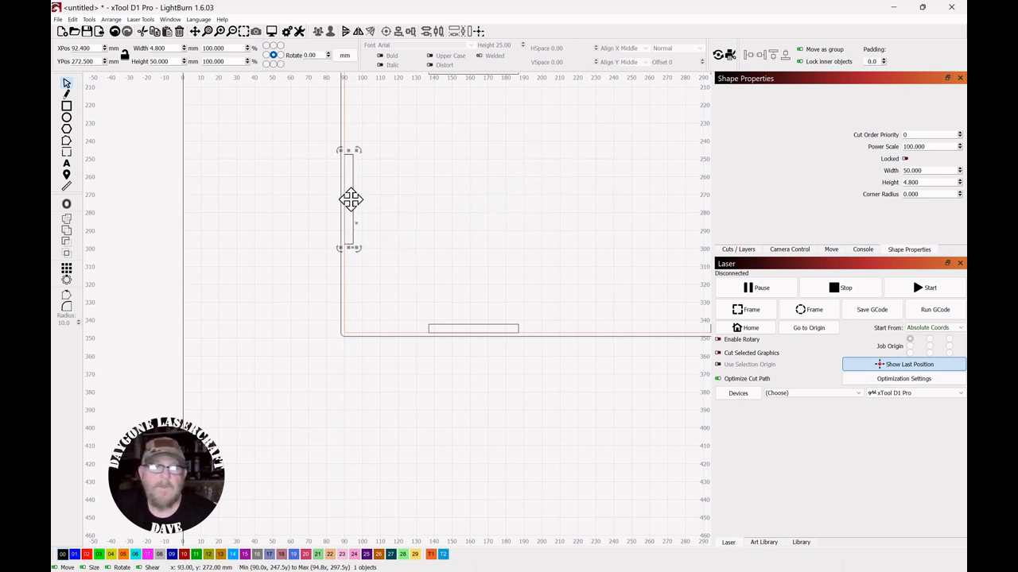
- Duplicate the left vertical slot and place the copy mid-panel at about X 227, Y 271 mm
left_click_drag(351, 200, 589, 202)
scroll(593, 294, "down", 2)
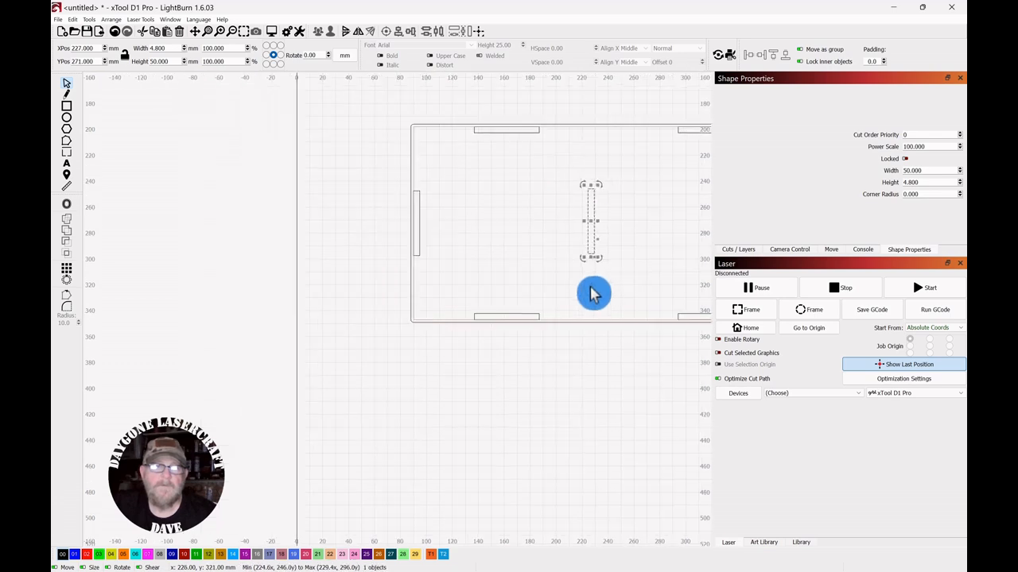
scroll(593, 294, "down", 1)
left_click_drag(590, 393, 377, 341)
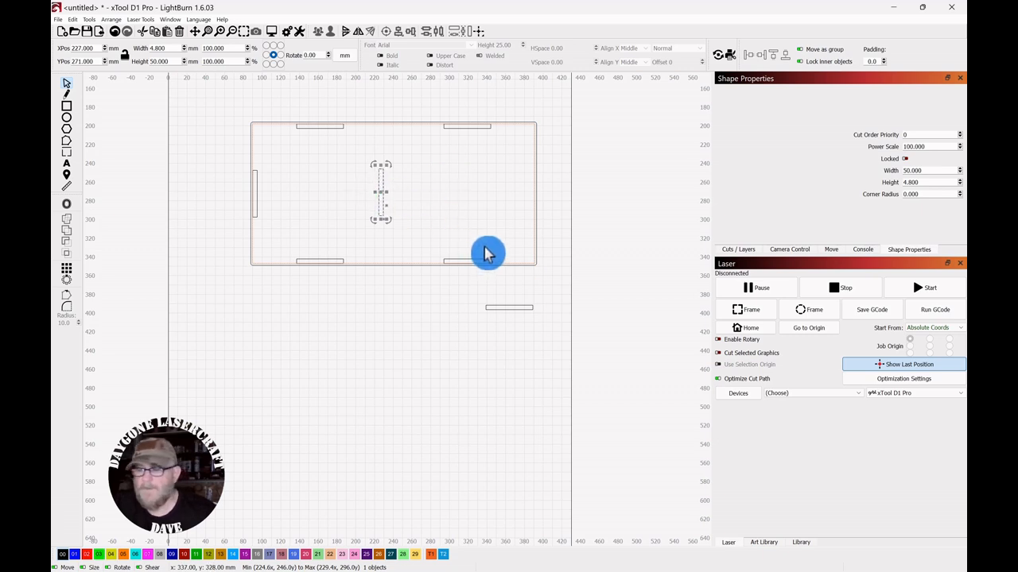
- Nudge the copied vertical slot horizontally toward the panel's right edge, to about X 377 mm
key("Right")
key("Right")
key("Right")
key("Right")
key("Right")
key("Right")
key("Right")
key("Right")
key("Right")
key("Right")
key("Right")
key("Right")
key("Right")
key("Right")
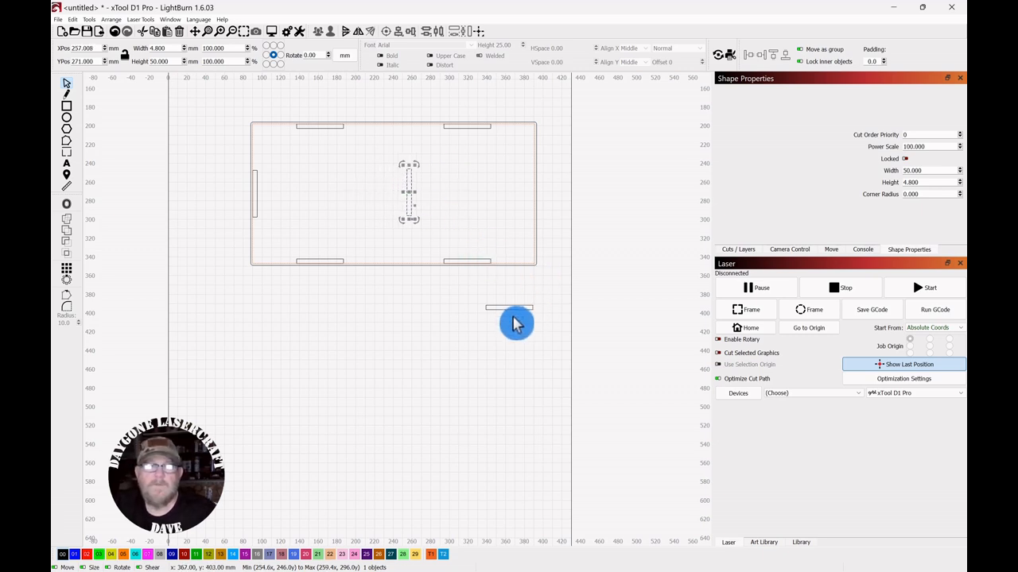
key("Right")
key("Right")
key("Right")
key("Right")
key("Right")
key("Right")
key("Right")
key("Right")
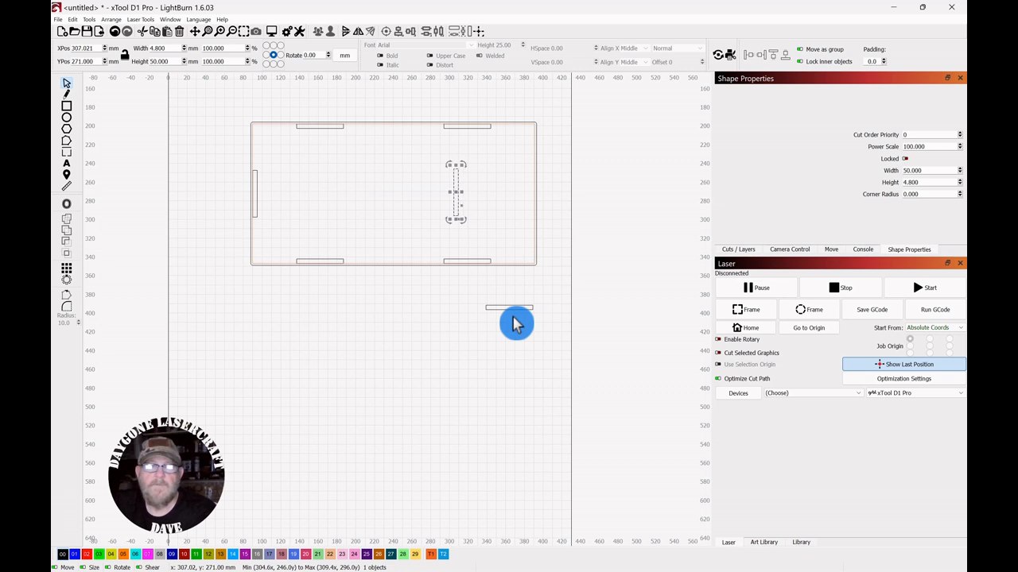
key("Right")
key("Right")
key("Right")
key("Right")
key("Right")
key("Right")
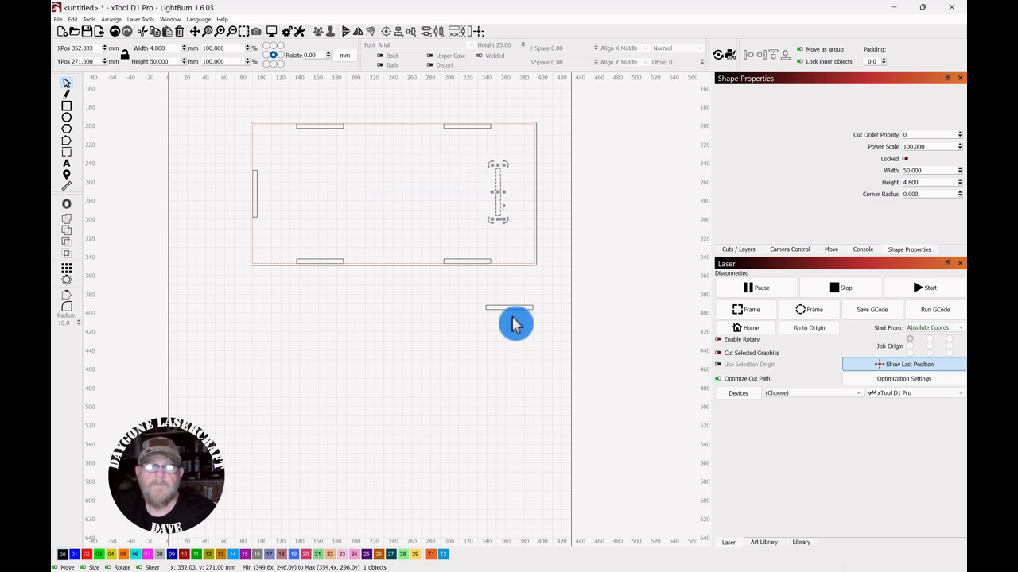
scroll(515, 324, "up", 3)
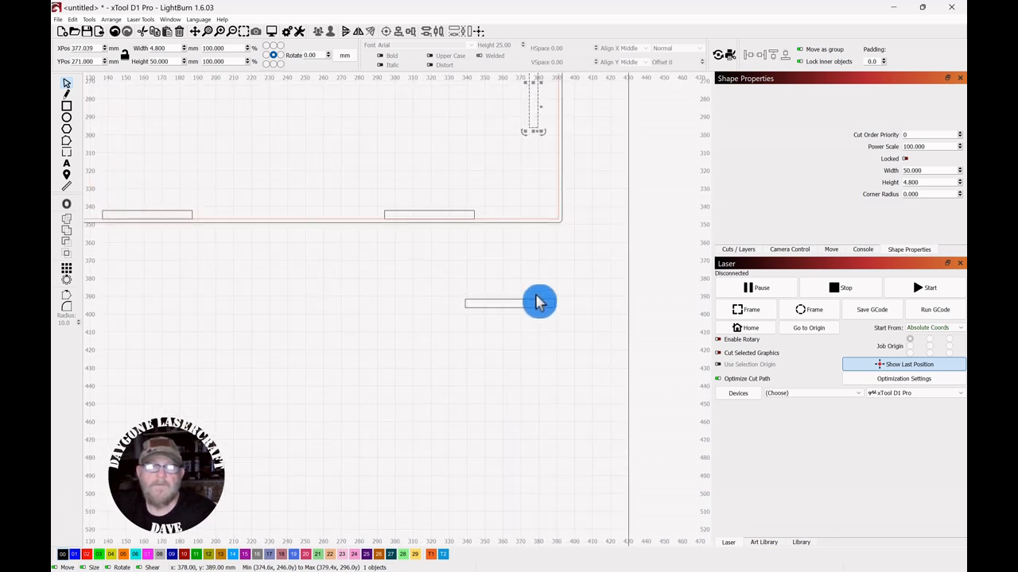
- Move the copied slot against the inset guide's right line near the panel's mid-height, centred at about X 388.6, Y 272.6 mm
left_click_drag(572, 265, 617, 382)
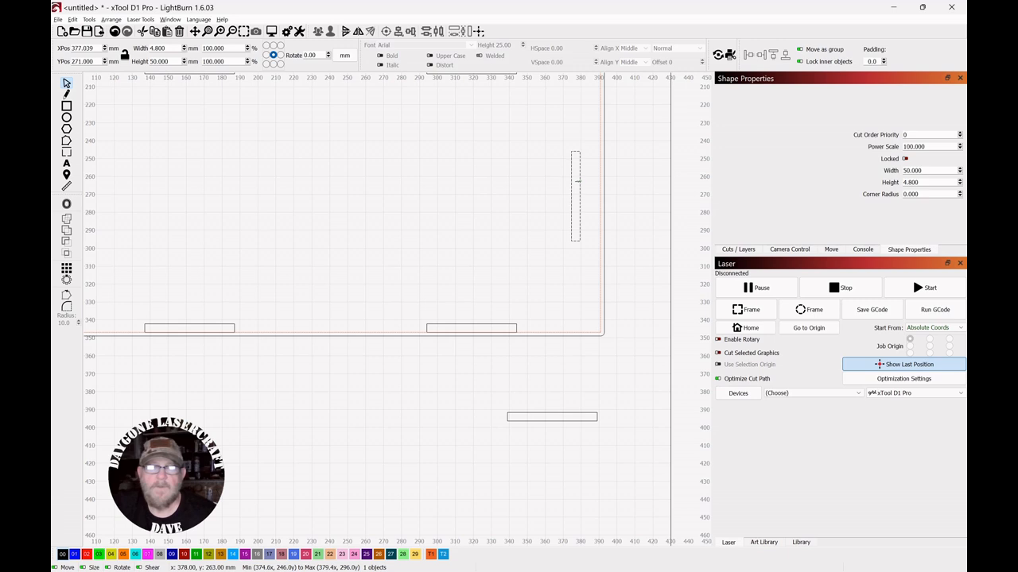
left_click(586, 189)
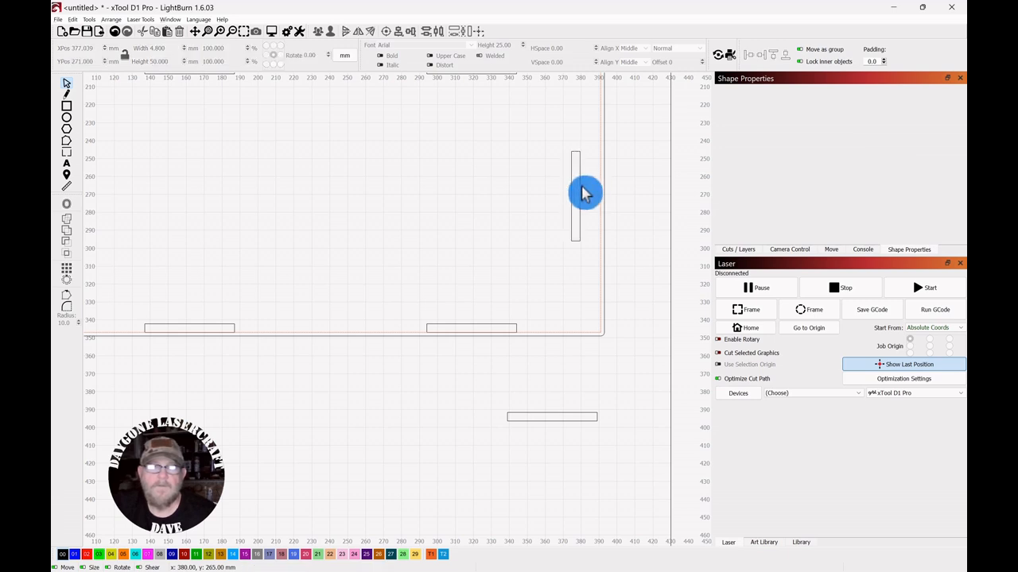
left_click(580, 185)
left_click_drag(580, 185, 597, 190)
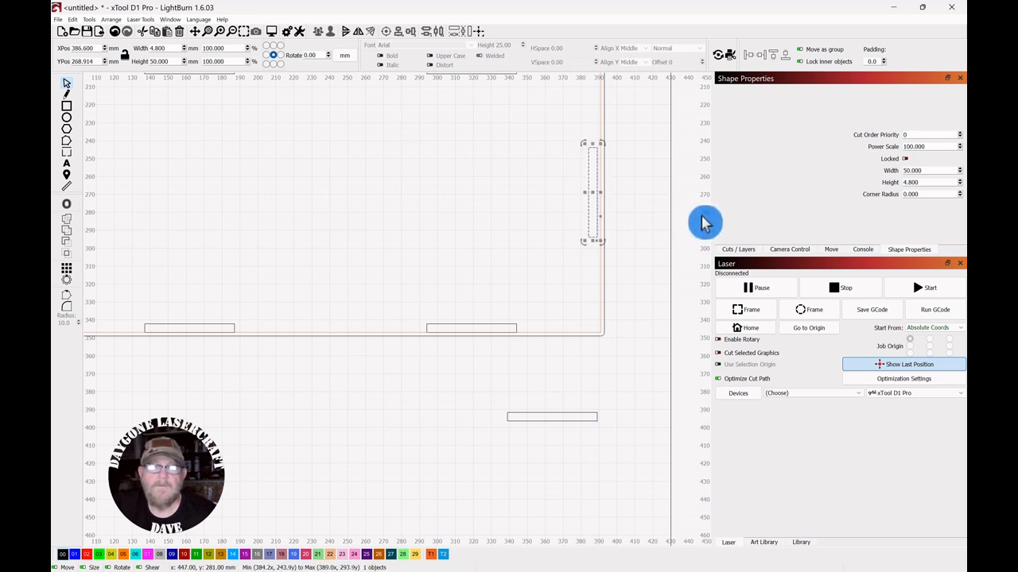
scroll(612, 187, "up", 3)
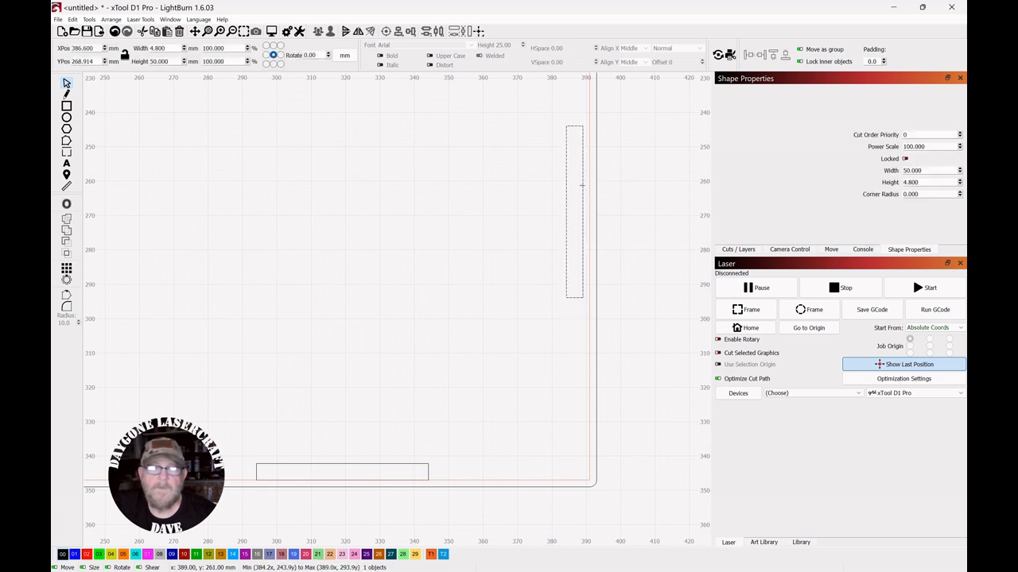
left_click_drag(581, 185, 584, 185)
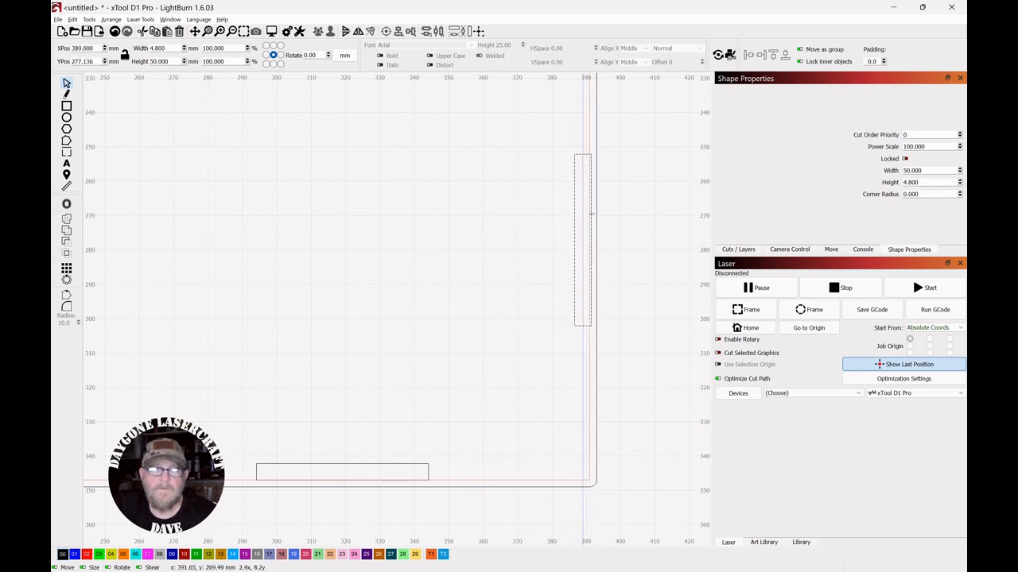
left_click_drag(587, 206, 586, 186)
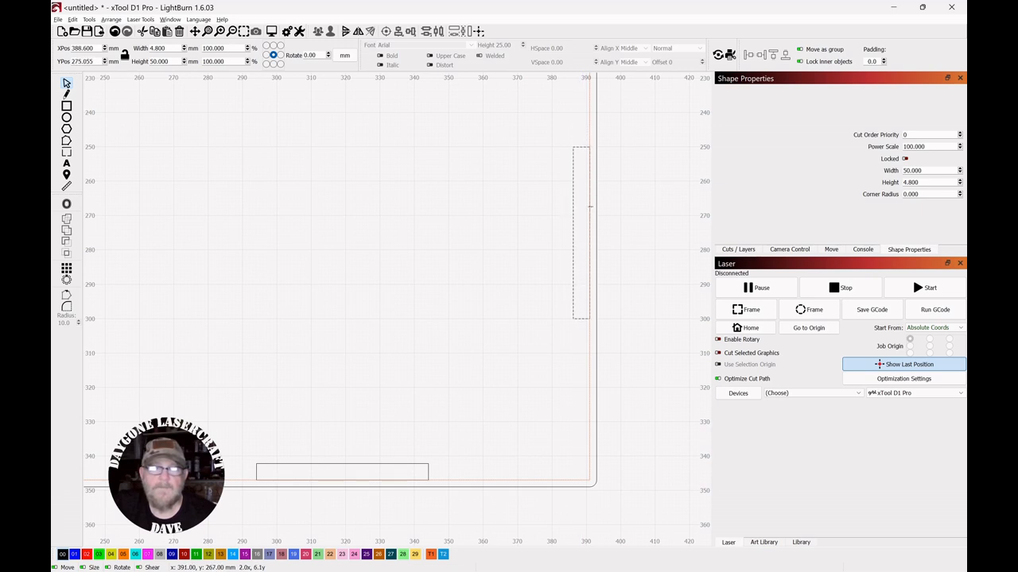
left_click_drag(590, 190, 591, 196)
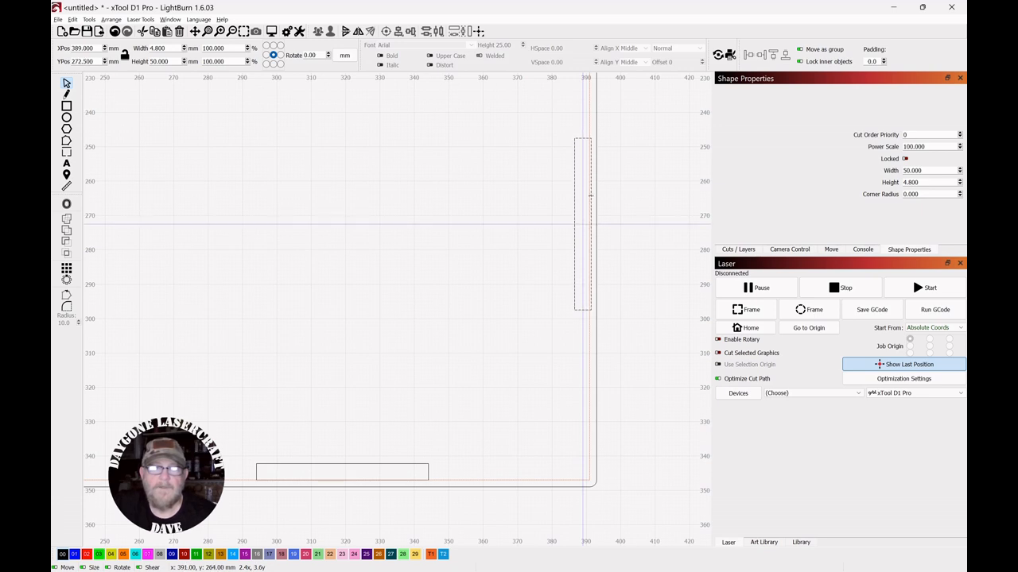
left_click_drag(590, 196, 589, 199)
scroll(625, 177, "down", 3)
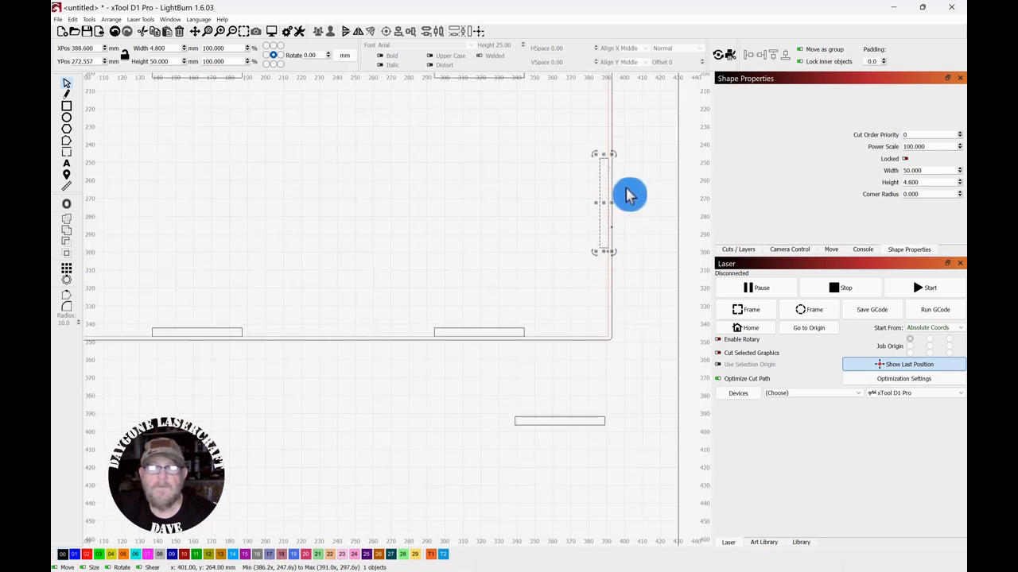
- Align the right vertical slot to the outer panel outline's mid-height using Align H-Center
left_click_drag(638, 160, 622, 242)
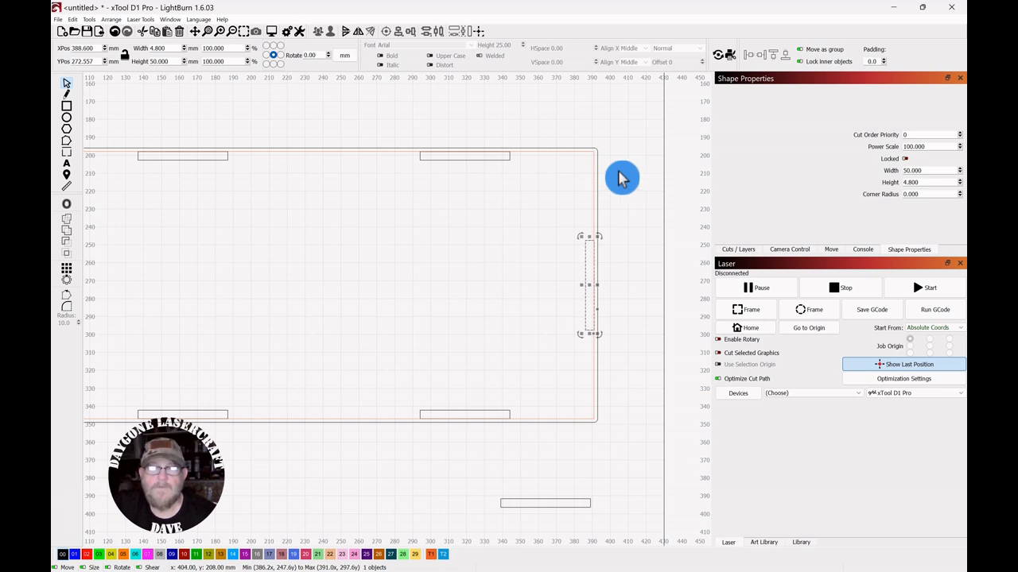
left_click(597, 194, "shift")
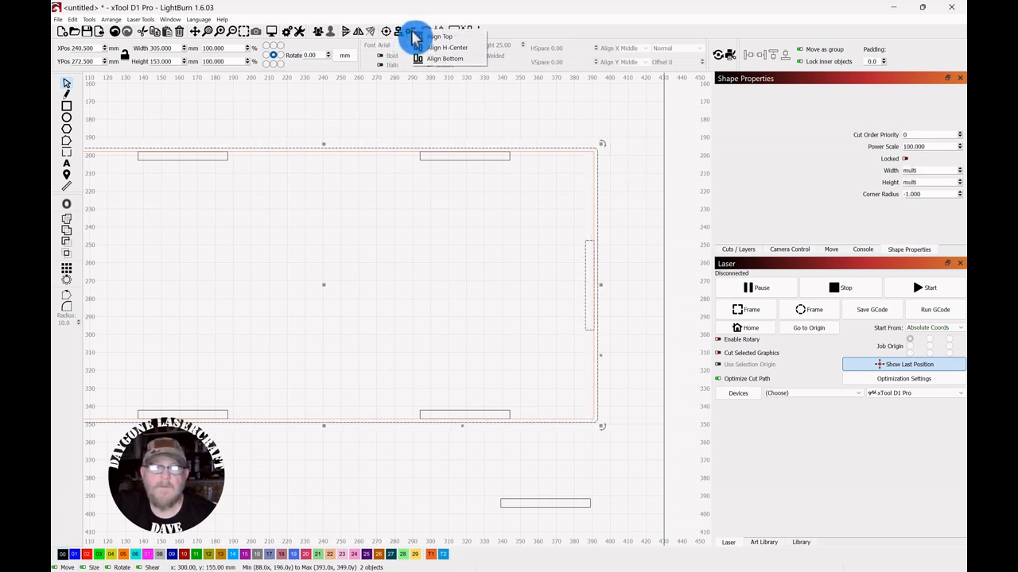
left_click(642, 239)
- Duplicate the right vertical slot and shift the copy straight left to about X 233.6 mm, near the panel's middle
scroll(638, 243, "down", 4)
scroll(638, 246, "up", 3)
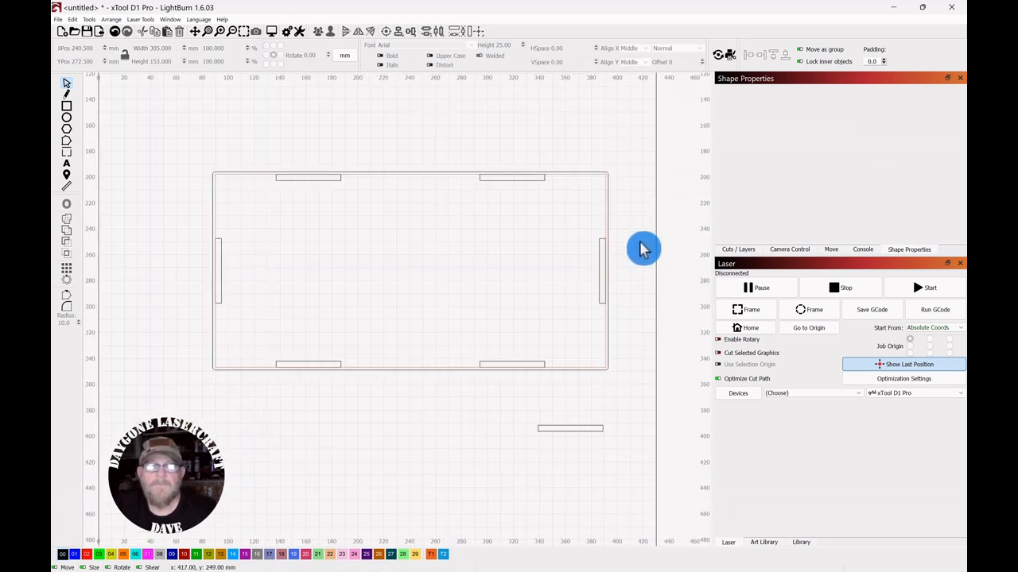
left_click_drag(639, 286, 613, 234)
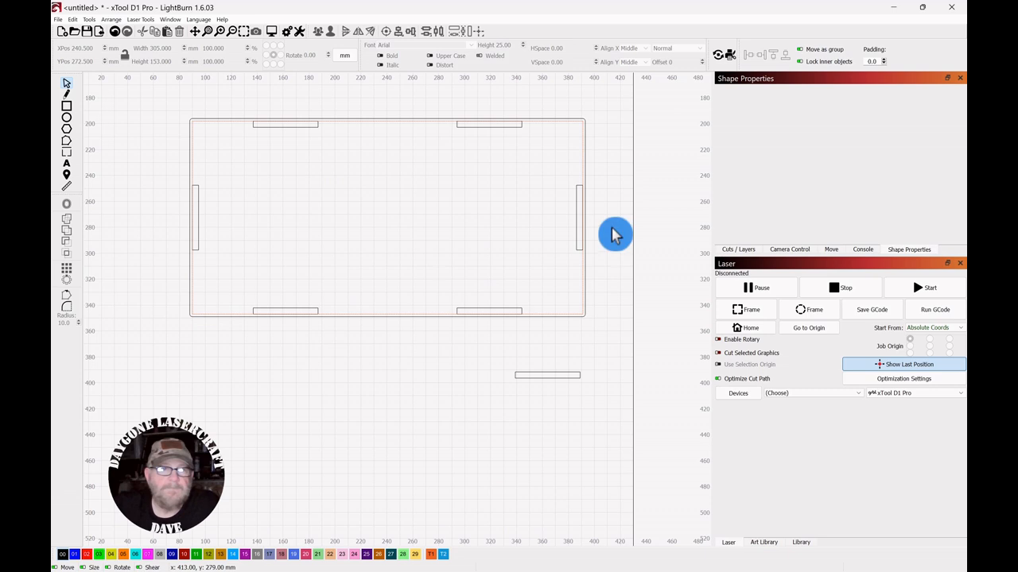
left_click(579, 222)
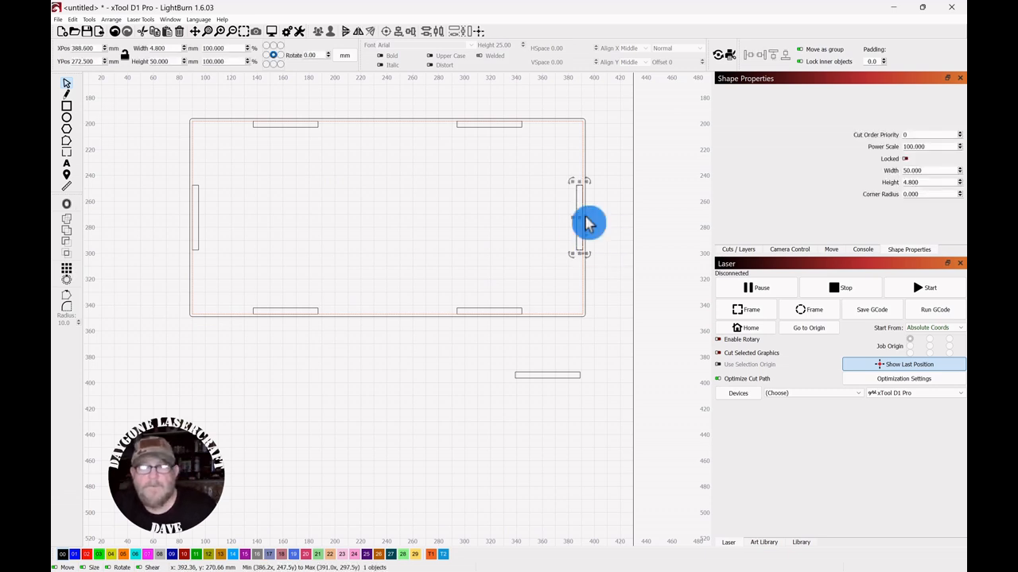
key("Left")
key("Left")
key("Left")
key("Left")
key("Left")
key("Left")
key("Left")
key("Left")
key("Left")
key("Left")
key("Left")
key("Left")
key("Left")
key("Left")
key("Left")
key("Left")
key("Left")
key("Left")
key("Left")
key("Left")
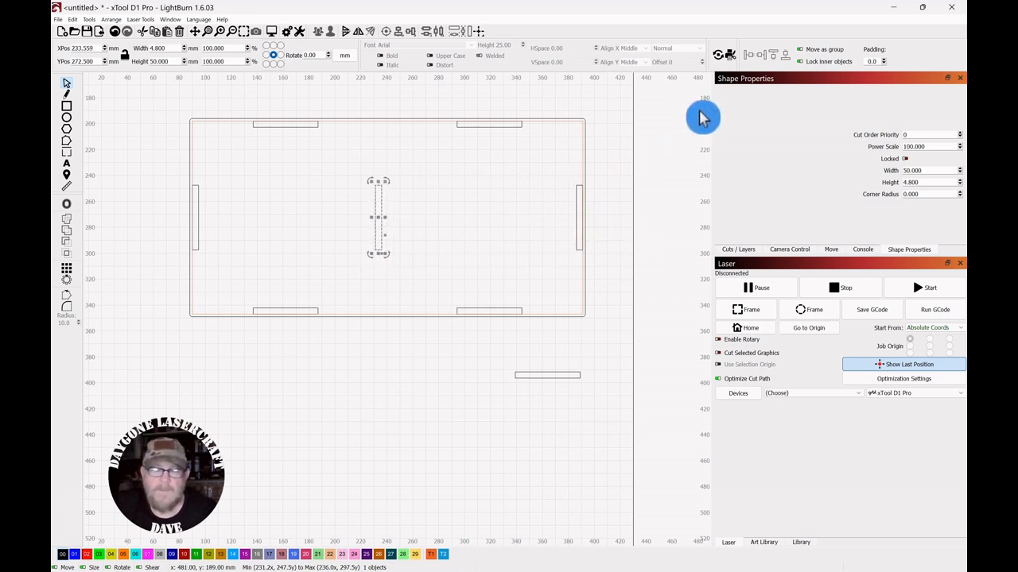
- Centre the middle vertical slot on the panel outline and inset guide in both directions
left_click(585, 146, "shift")
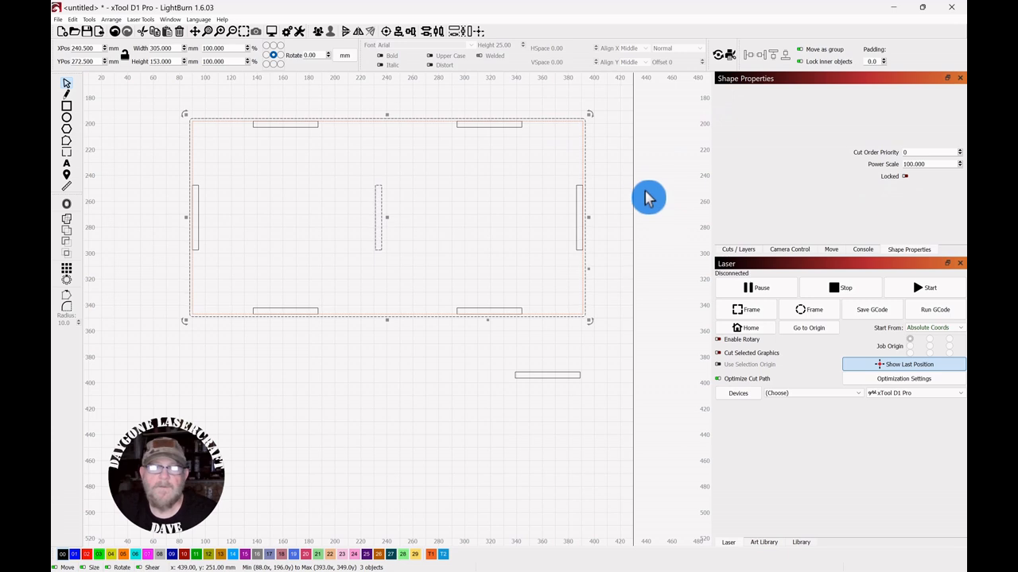
left_click(385, 36)
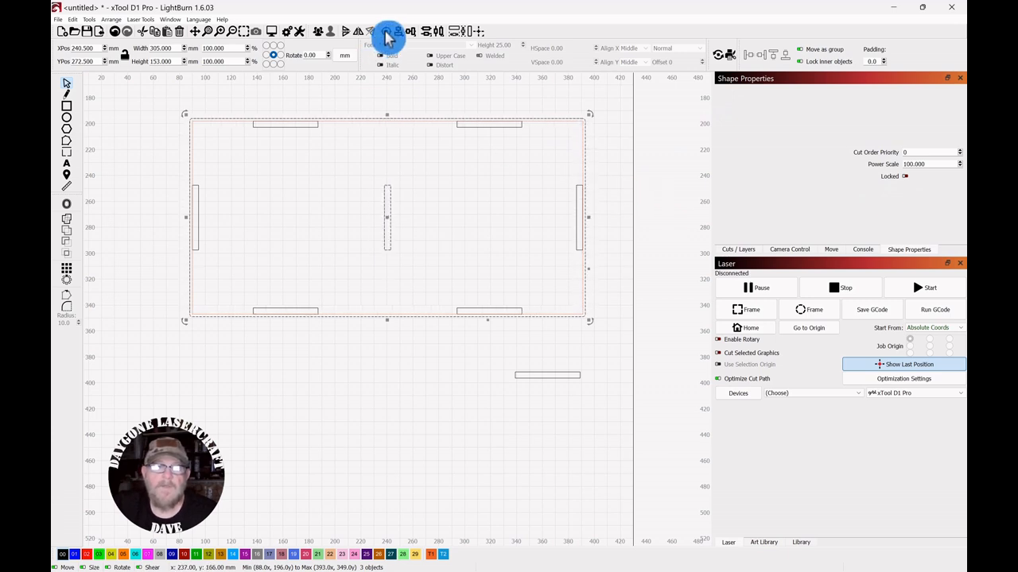
left_click(625, 238)
- Examine the slot layout along the panel's inset guide, especially around the upper-right slot and corner
scroll(327, 430, "down", 1)
scroll(327, 429, "up", 1)
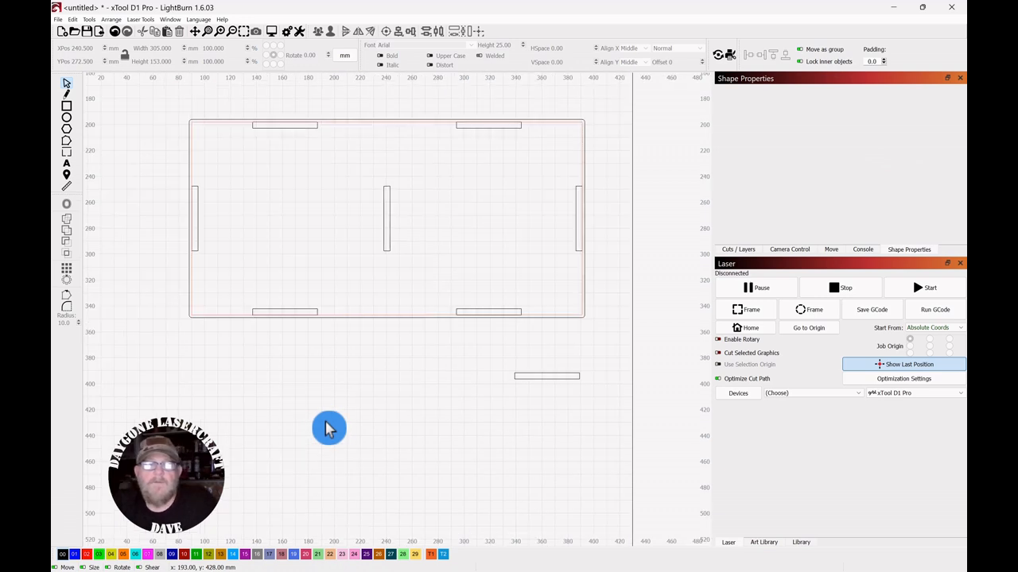
left_click_drag(350, 407, 388, 404)
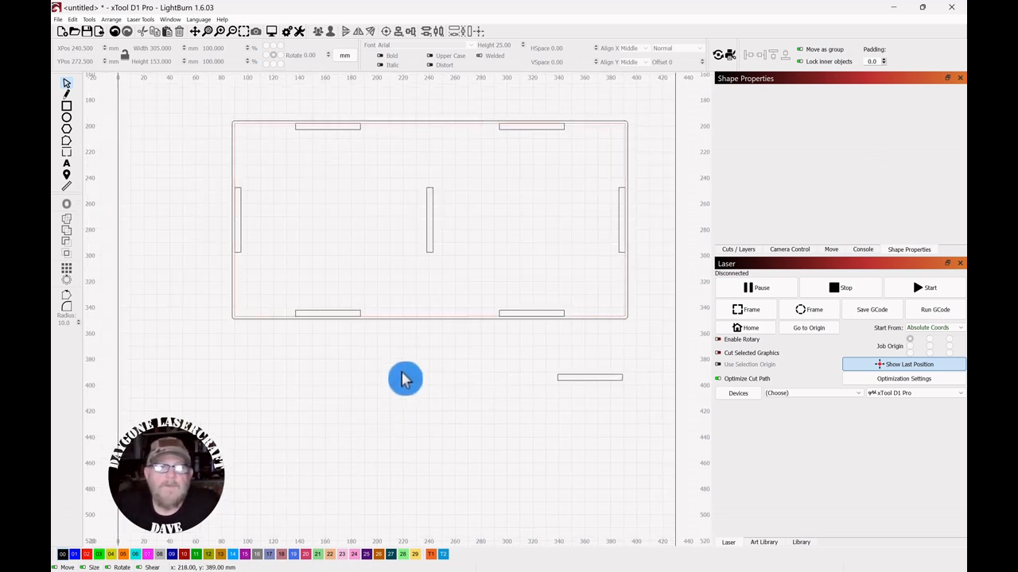
scroll(502, 371, "down", 1)
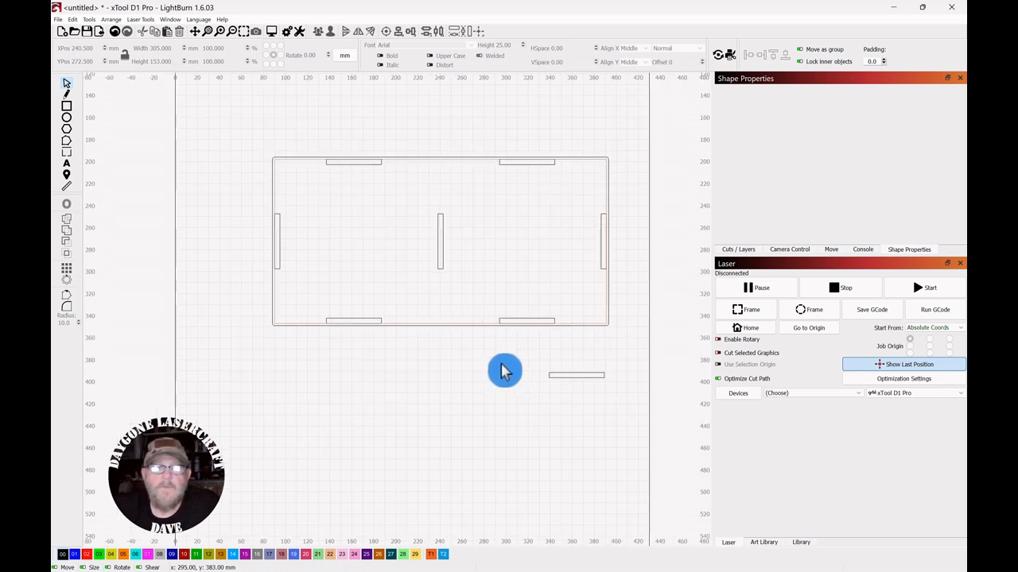
left_click_drag(495, 370, 495, 417)
scroll(554, 269, "up", 2)
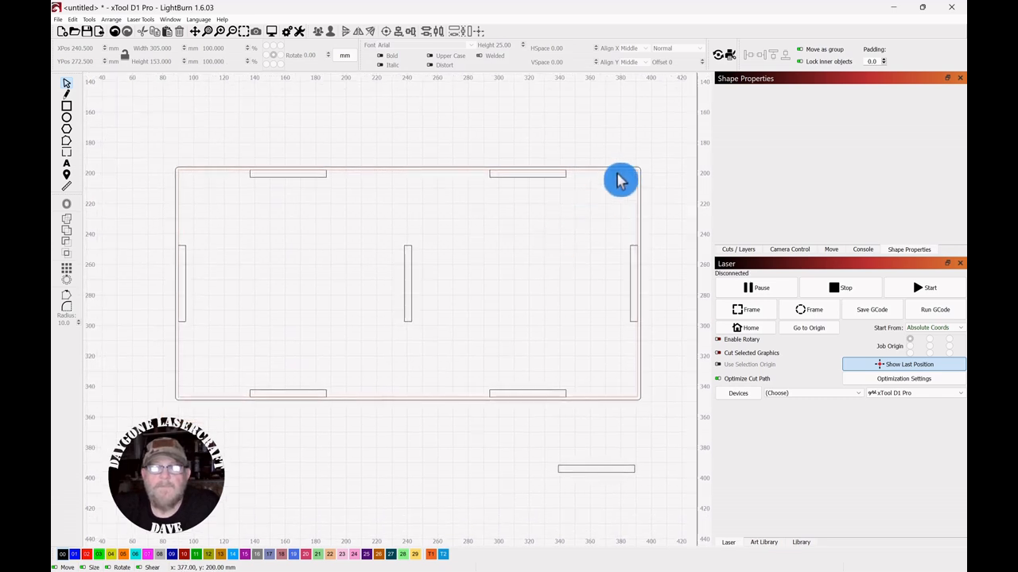
scroll(516, 209, "up", 2)
scroll(541, 205, "up", 3)
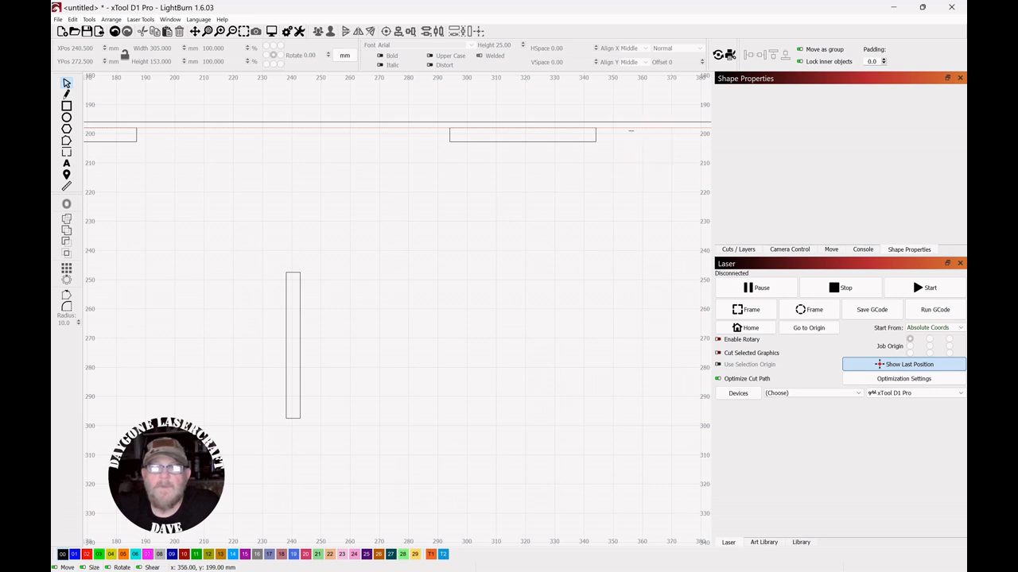
scroll(609, 186, "down", 3)
left_click_drag(597, 243, 578, 217)
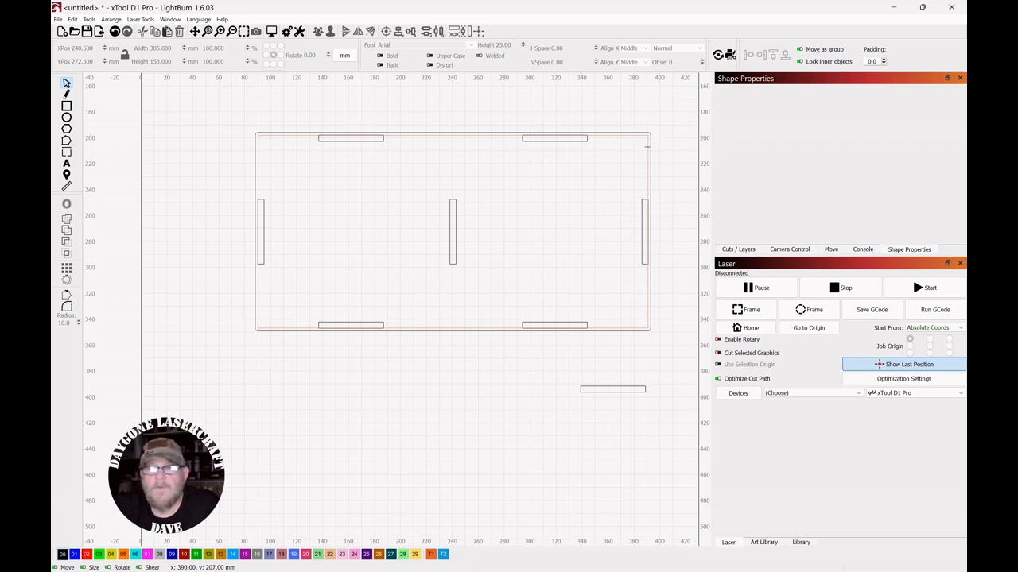
left_click(628, 161)
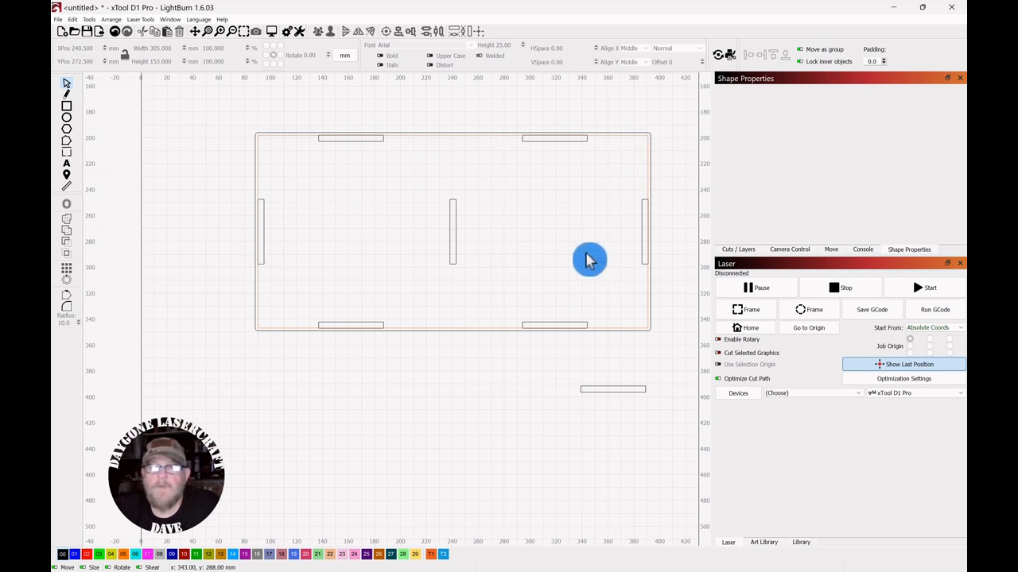
- Measure the length of the inset guide's upper line
left_click(66, 189)
left_click(482, 137)
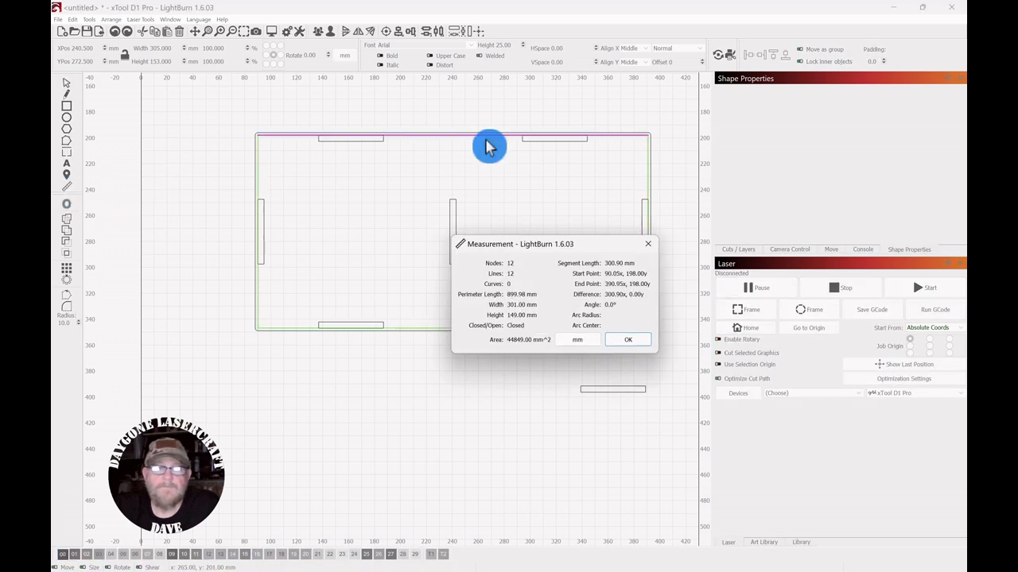
left_click_drag(537, 252, 422, 195)
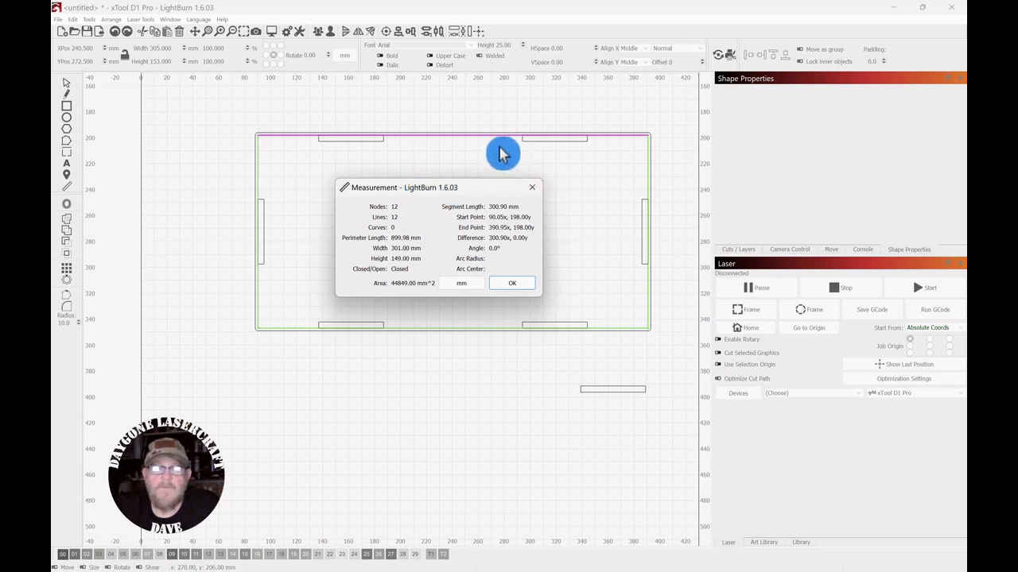
scroll(499, 149, "up", 2)
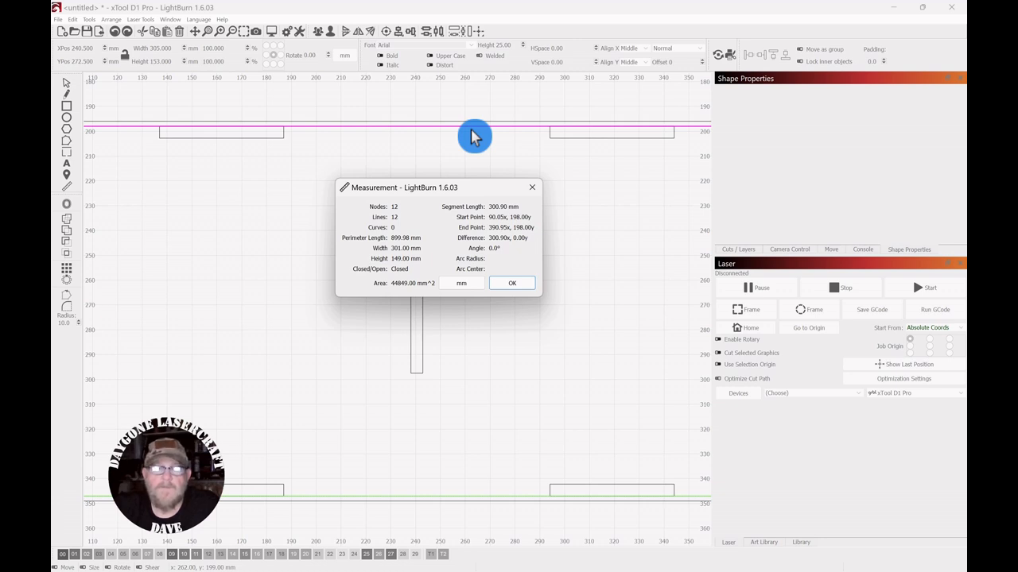
left_click(522, 286)
- Draw a rectangle about 341 by 90 mm in the empty area above the slotted panel
scroll(530, 252, "down", 5)
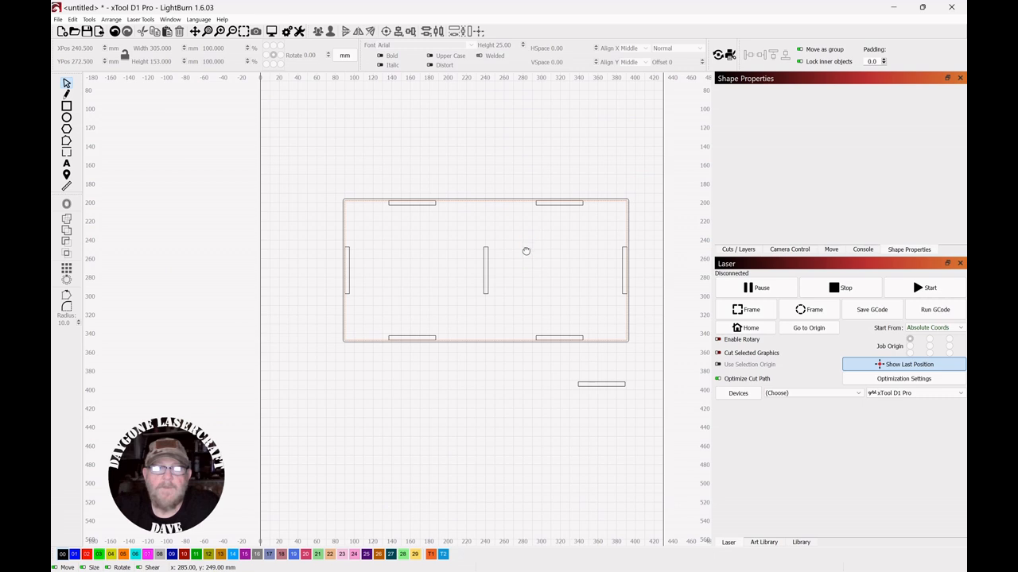
left_click_drag(527, 252, 504, 307)
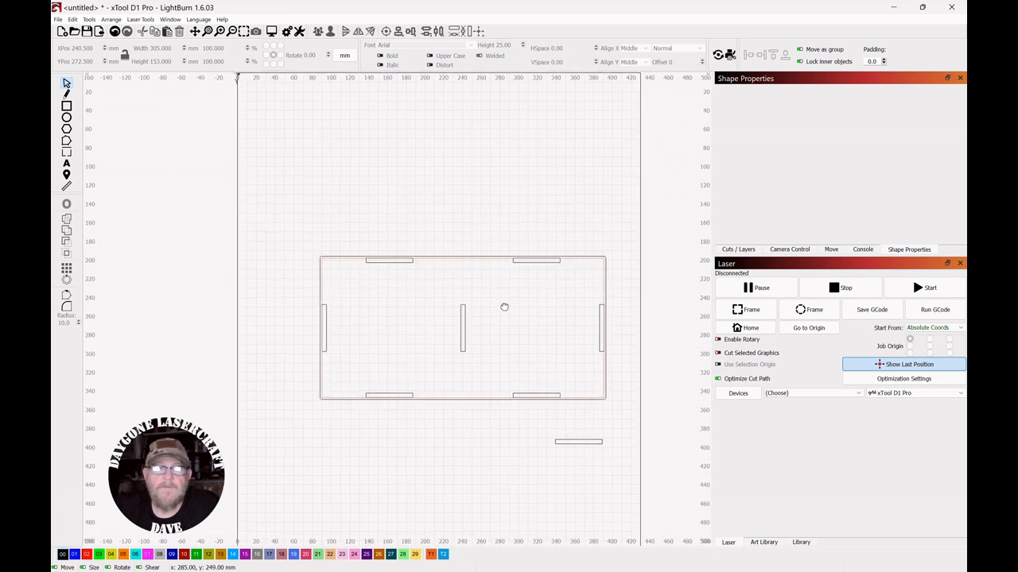
left_click(67, 106)
mouse_move(302, 129)
left_mouse_down()
mouse_move(575, 151)
mouse_move(622, 217)
left_mouse_up()
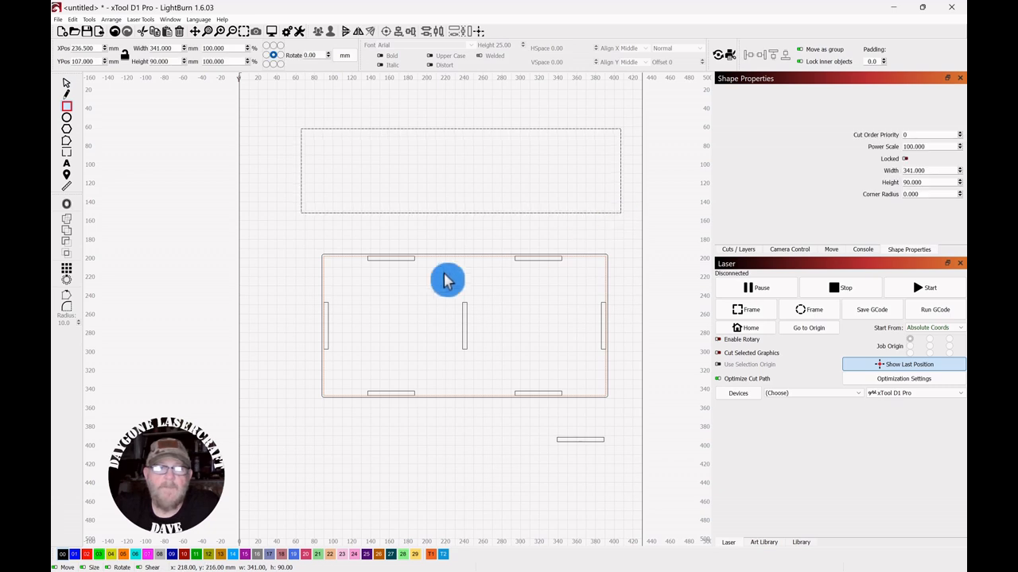
- Set the upper rectangle's width to 300.9 mm and move it roughly over the slotted panel
left_click(66, 84)
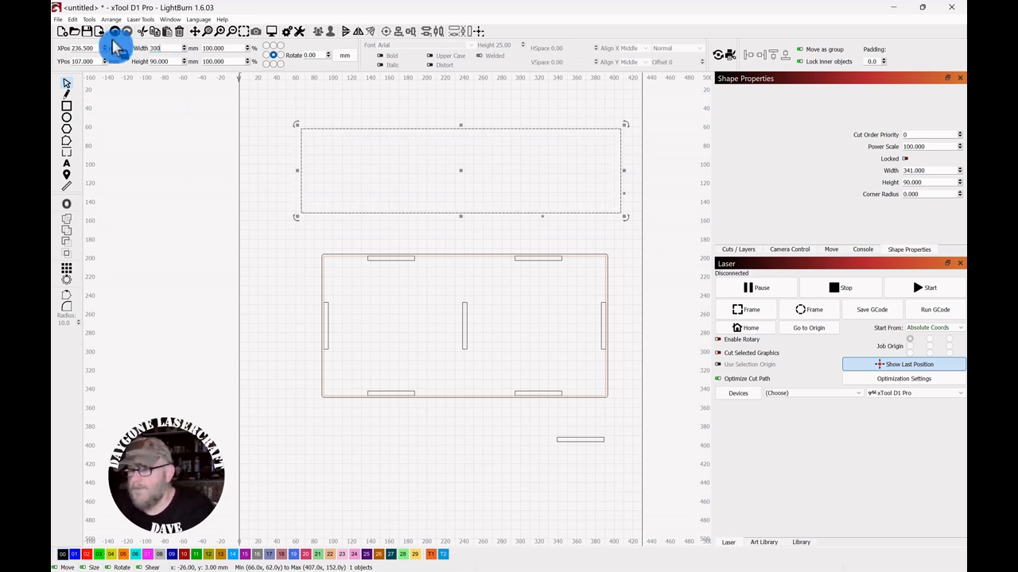
left_click(243, 149)
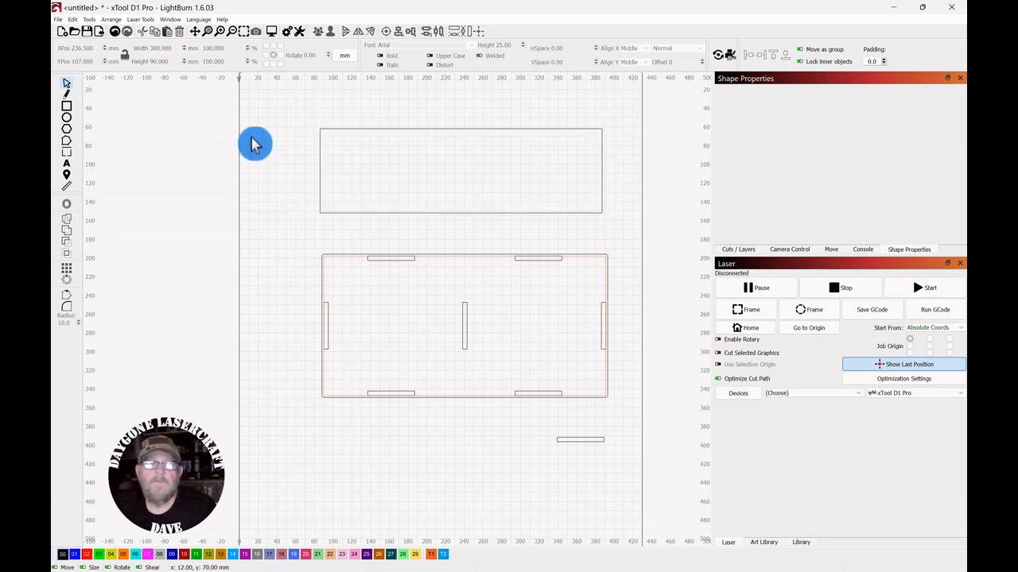
scroll(266, 143, "up", 2)
left_click_drag(477, 216, 439, 139)
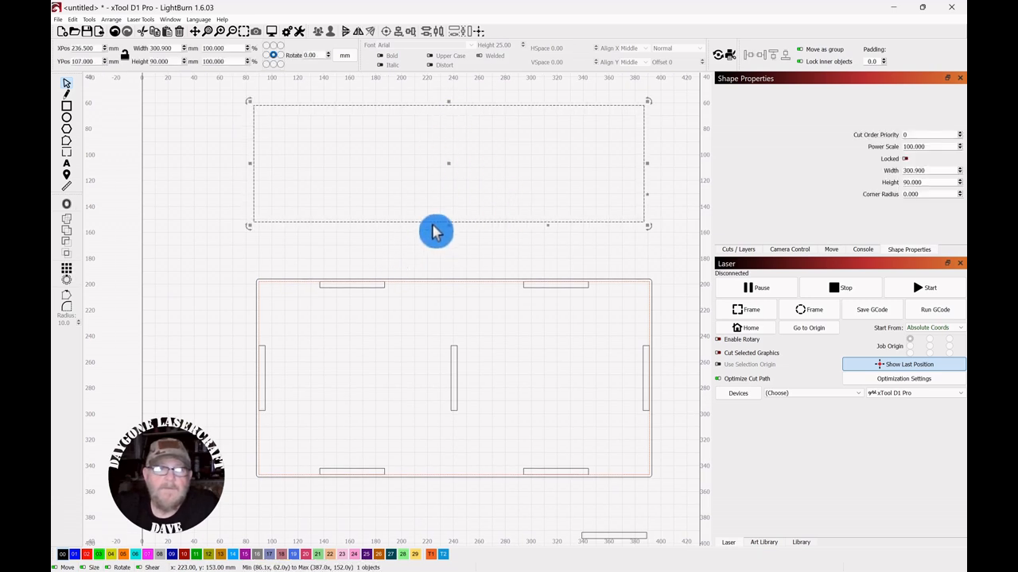
mouse_move(431, 222)
left_mouse_down()
mouse_move(435, 279)
mouse_move(436, 213)
mouse_move(440, 235)
left_mouse_up()
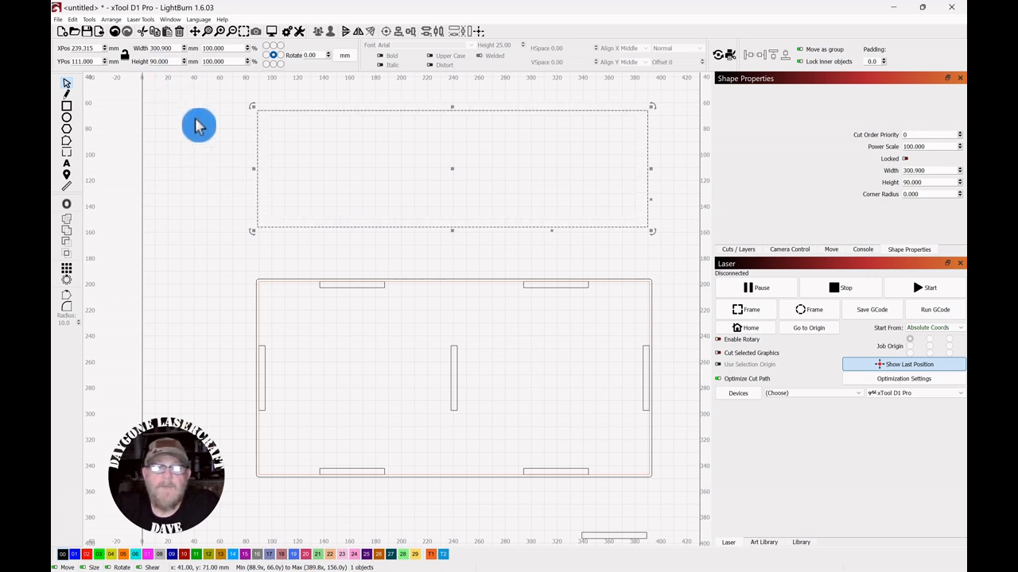
- Move the 300.9 mm rectangle down near the slotted panel and align its left edge with the panel's inset guide
scroll(196, 150, "down", 1)
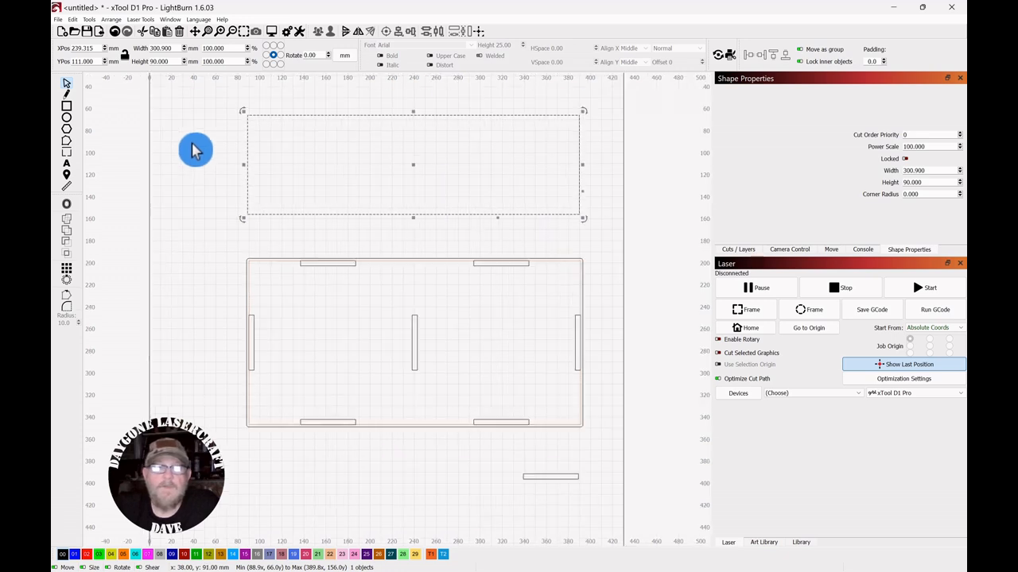
left_click_drag(188, 140, 214, 148)
left_click(224, 211)
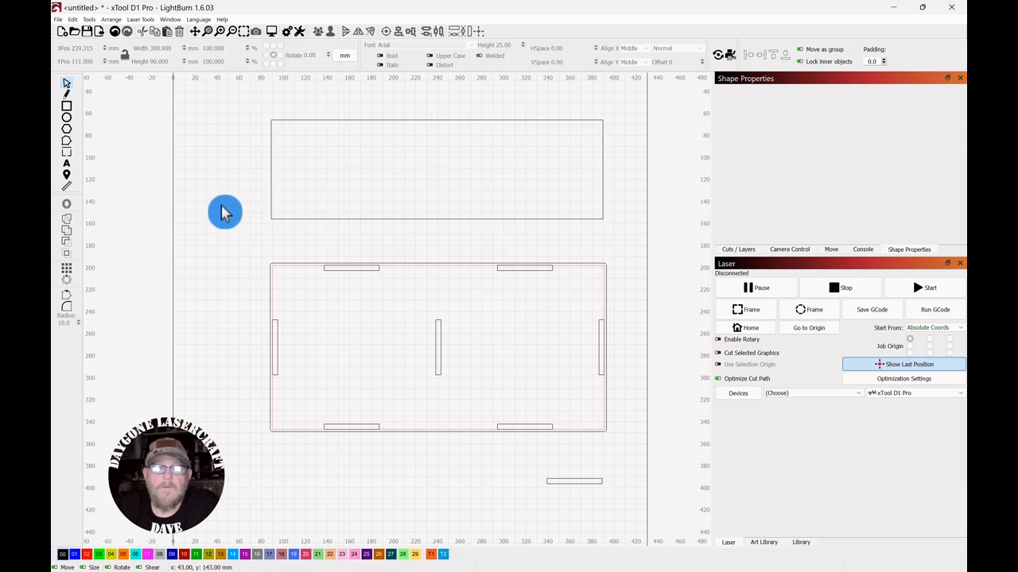
scroll(411, 245, "up", 1)
left_click_drag(438, 244, 430, 196)
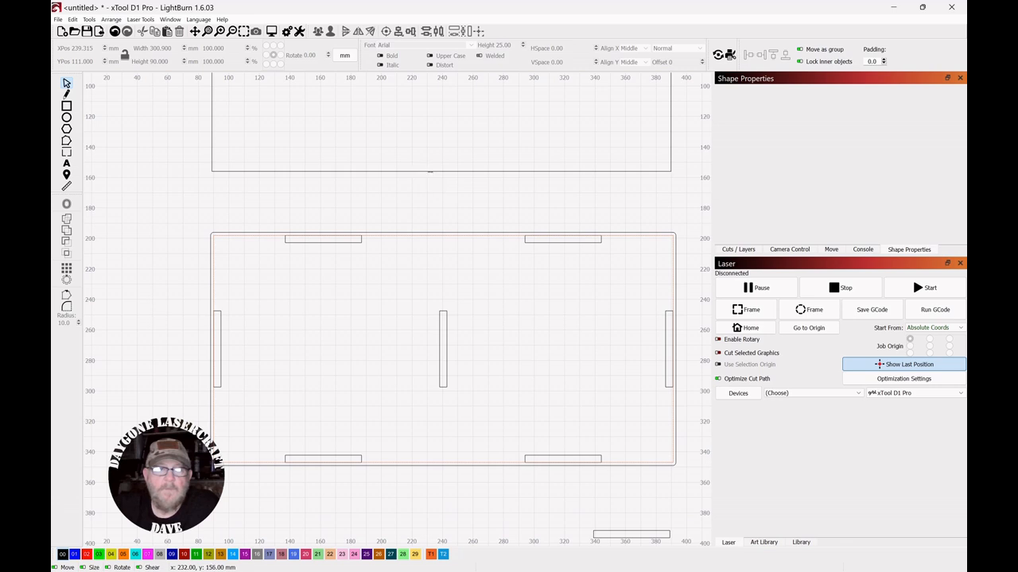
left_click(430, 171)
left_click_drag(430, 171, 429, 193)
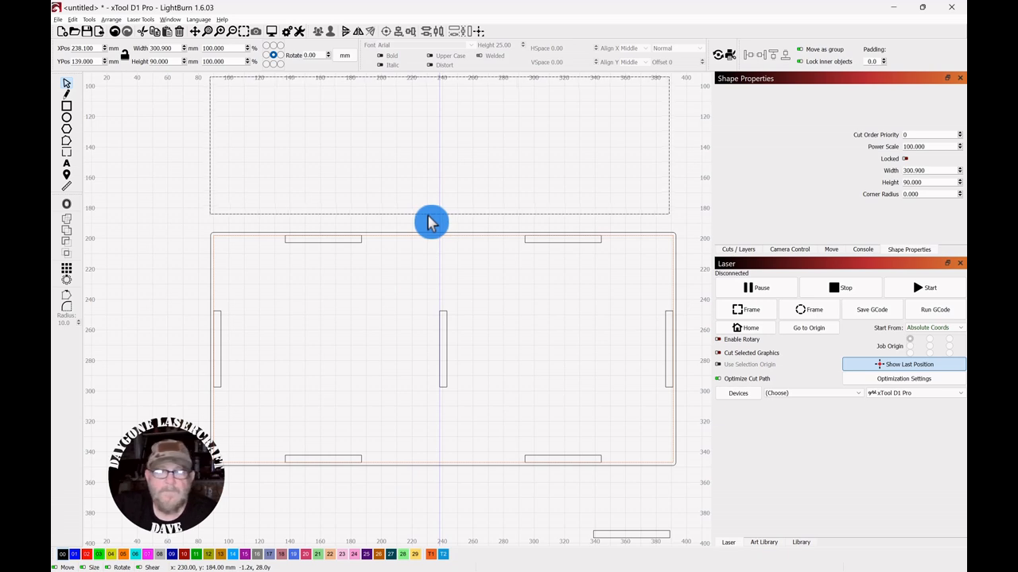
left_click_drag(429, 222, 434, 222)
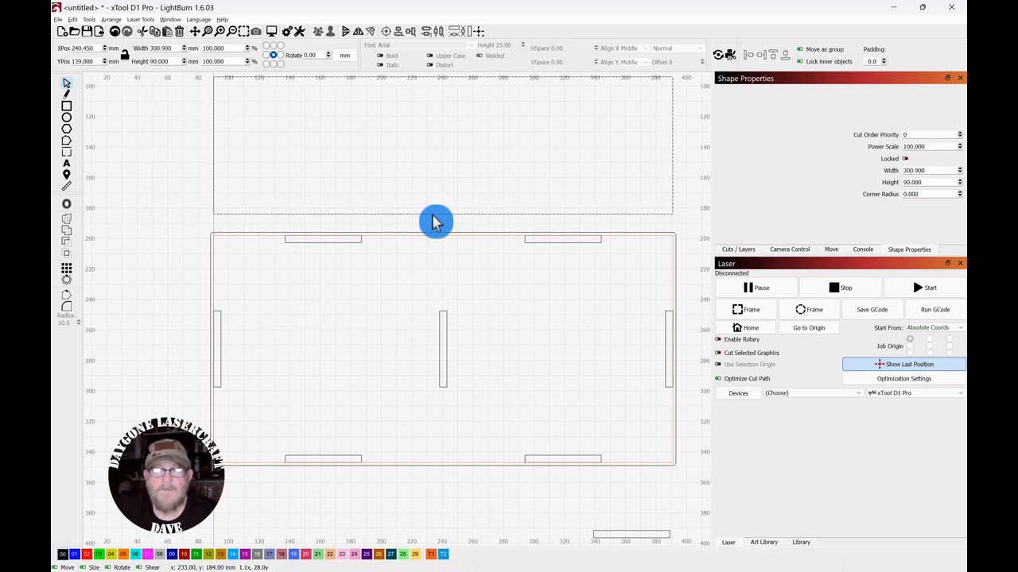
left_click_drag(434, 222, 434, 222)
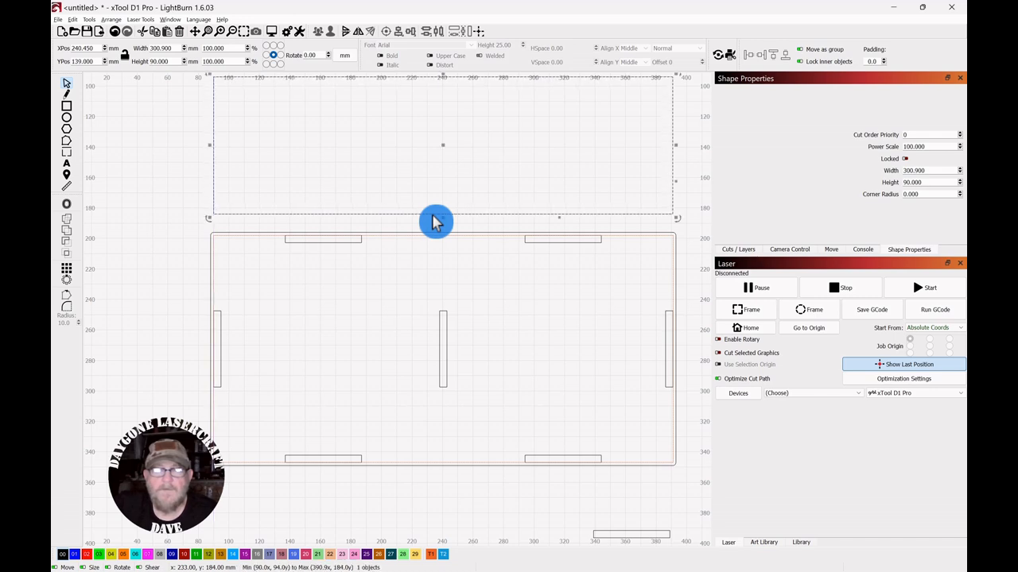
- Duplicate the slotted panel's two upper slots and place the copies as tabs directly against the lower edge of the rectangle above
left_click(537, 242)
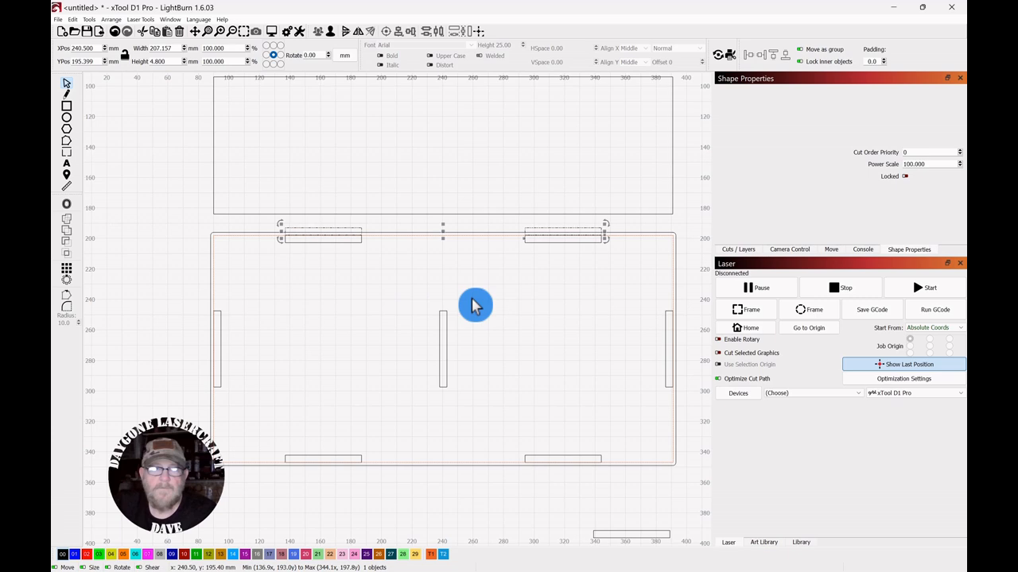
key("Up")
key("Up")
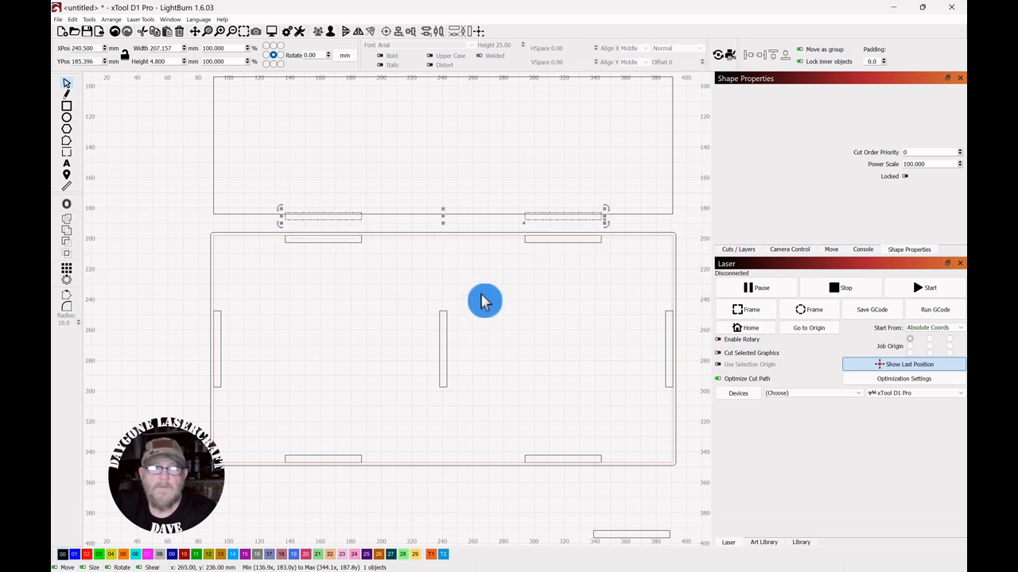
scroll(476, 306, "up", 2)
left_click_drag(501, 270, 504, 307)
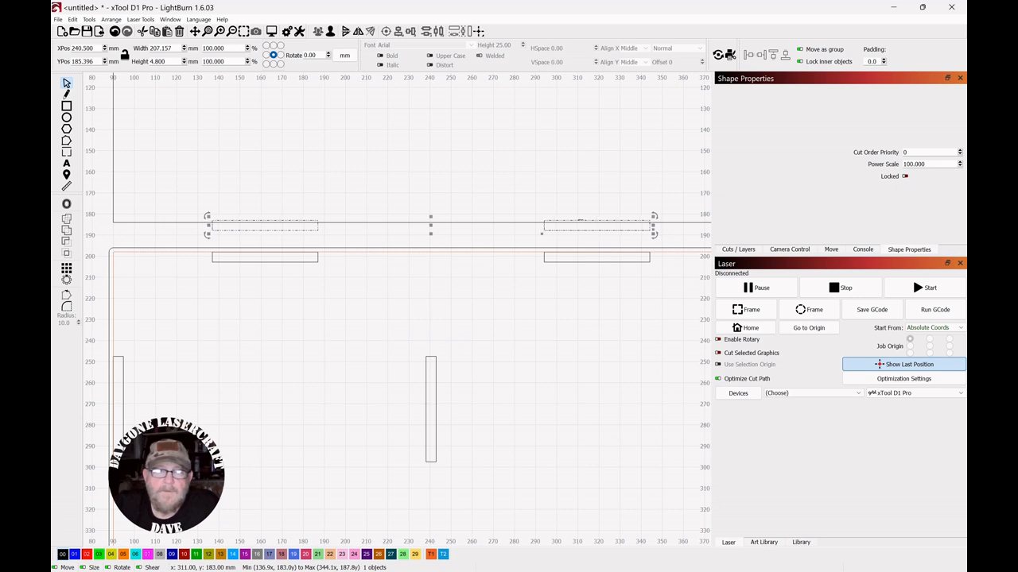
left_click_drag(582, 228, 582, 229)
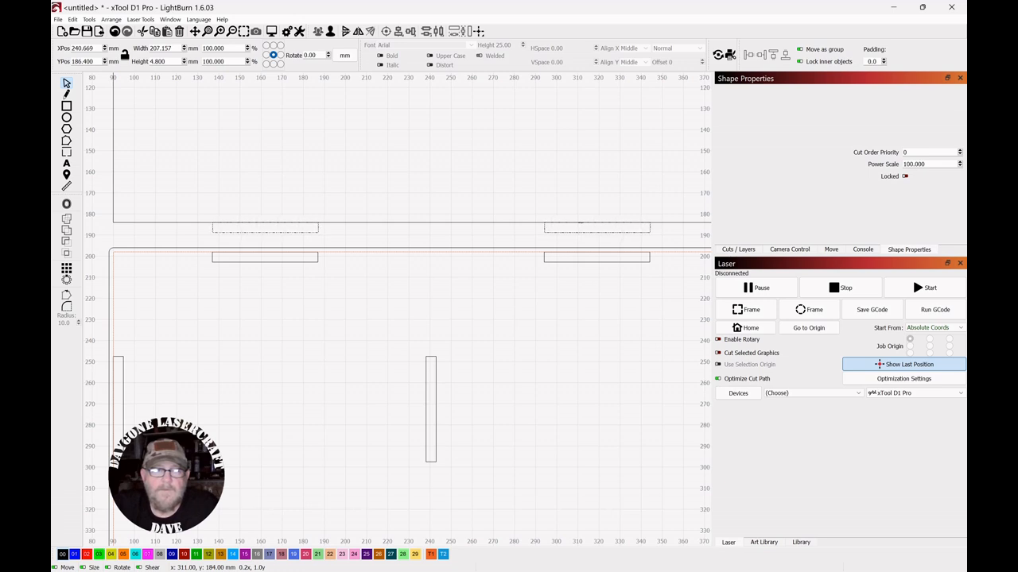
- Move the rectangle and its two tabs down onto the panel's upper slots to compare the fit, and back above the panel
left_click_drag(575, 302, 539, 284)
scroll(537, 282, "up", 1)
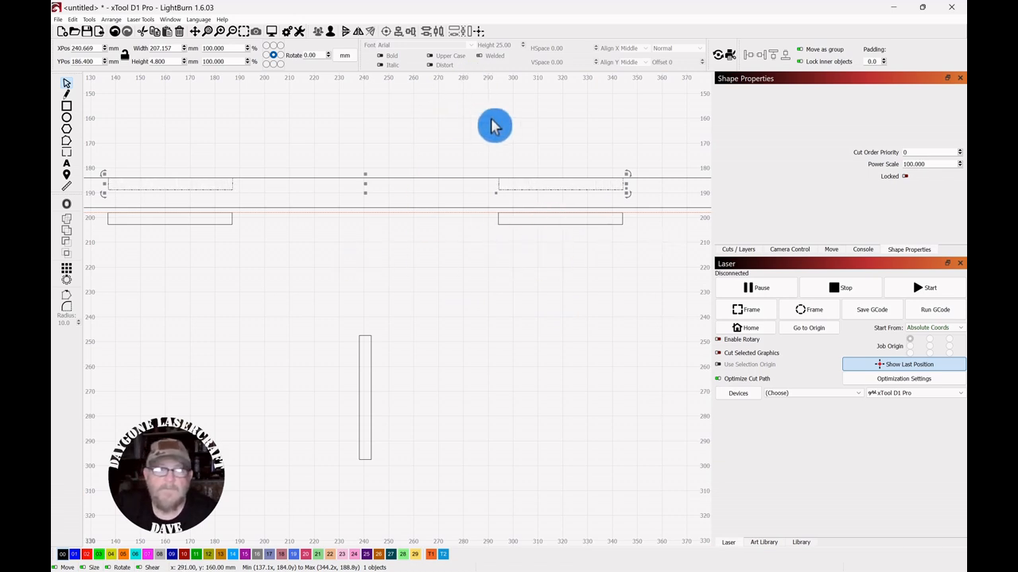
left_click(589, 145)
left_click_drag(587, 140, 177, 188)
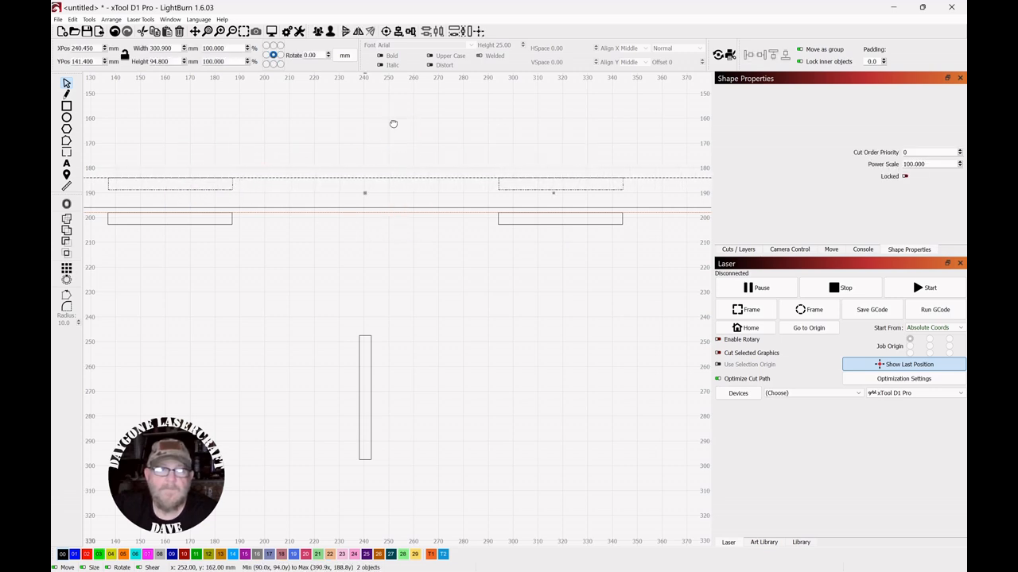
scroll(398, 133, "down", 1)
scroll(399, 132, "down", 2)
left_click_drag(403, 132, 406, 166)
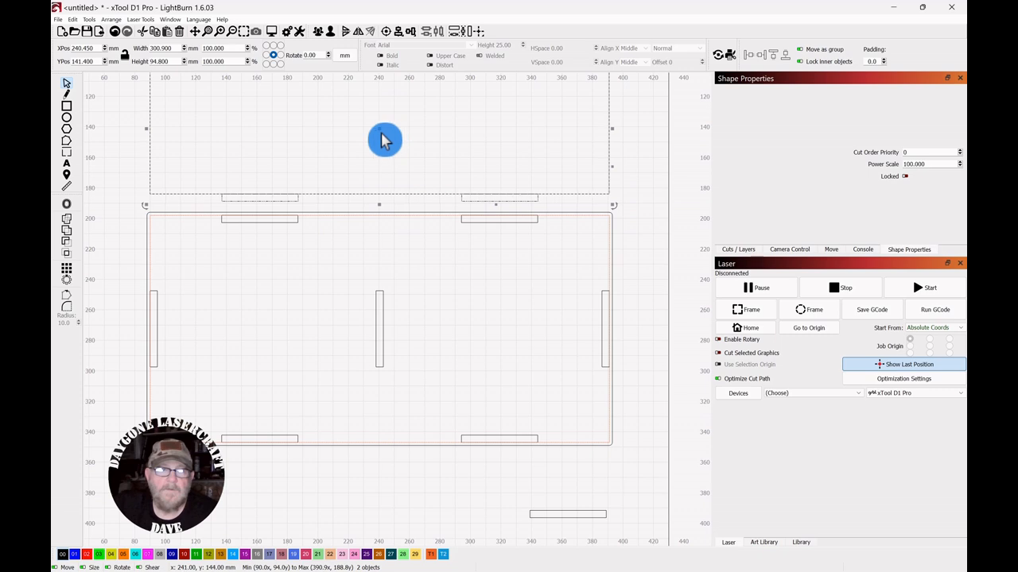
left_click_drag(380, 130, 382, 157)
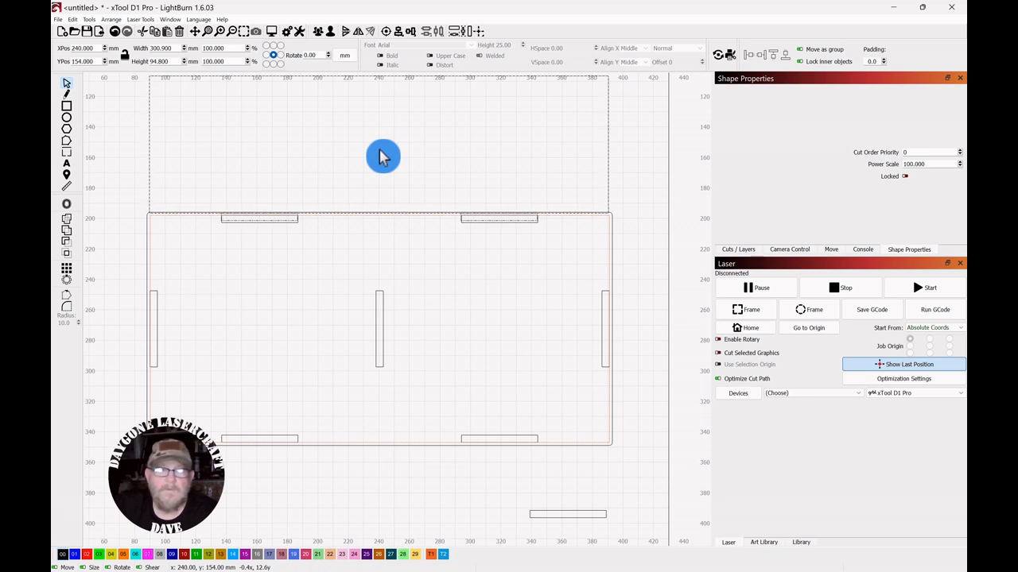
left_click_drag(383, 157, 380, 127)
scroll(461, 247, "down", 3)
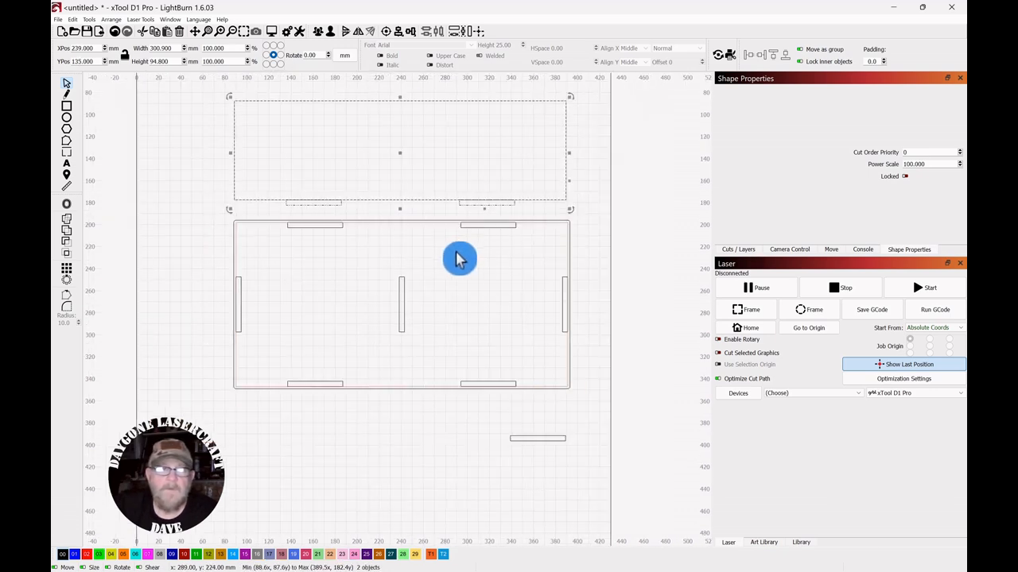
- Stretch the two tabs upward to about 11.6 mm high so that they overlap the side rectangle
left_click(613, 209)
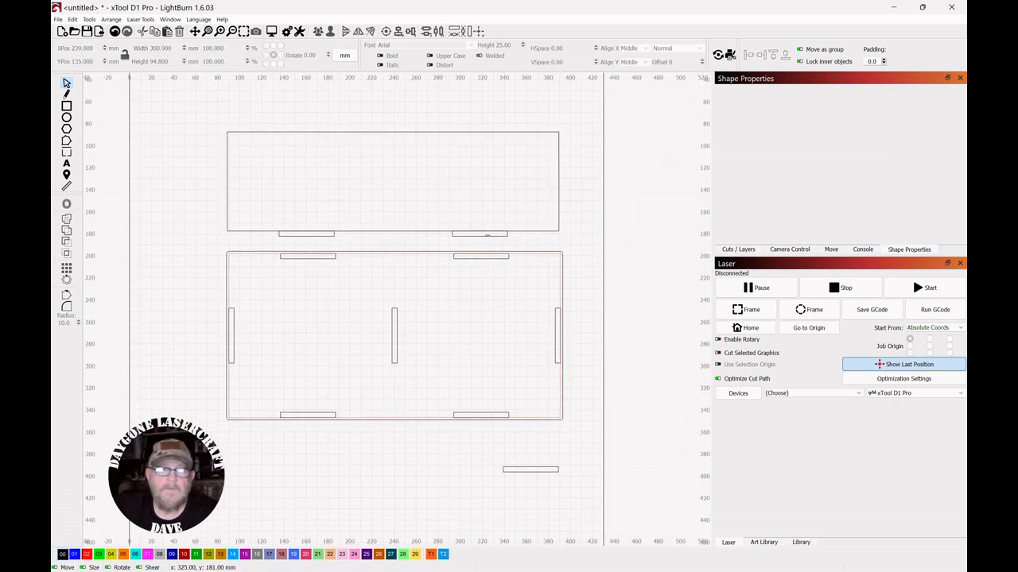
left_click(488, 235)
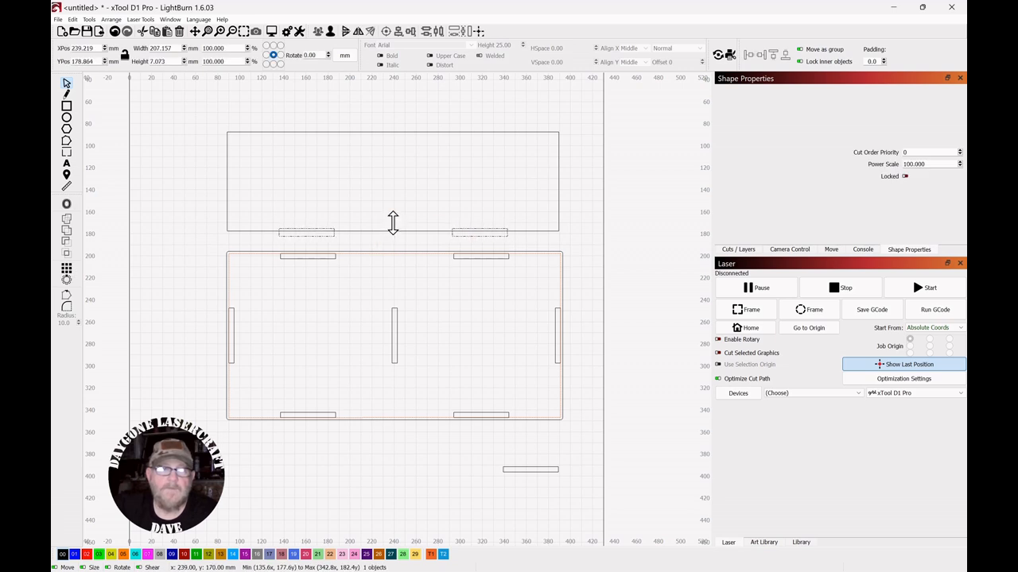
left_click_drag(393, 217, 393, 218)
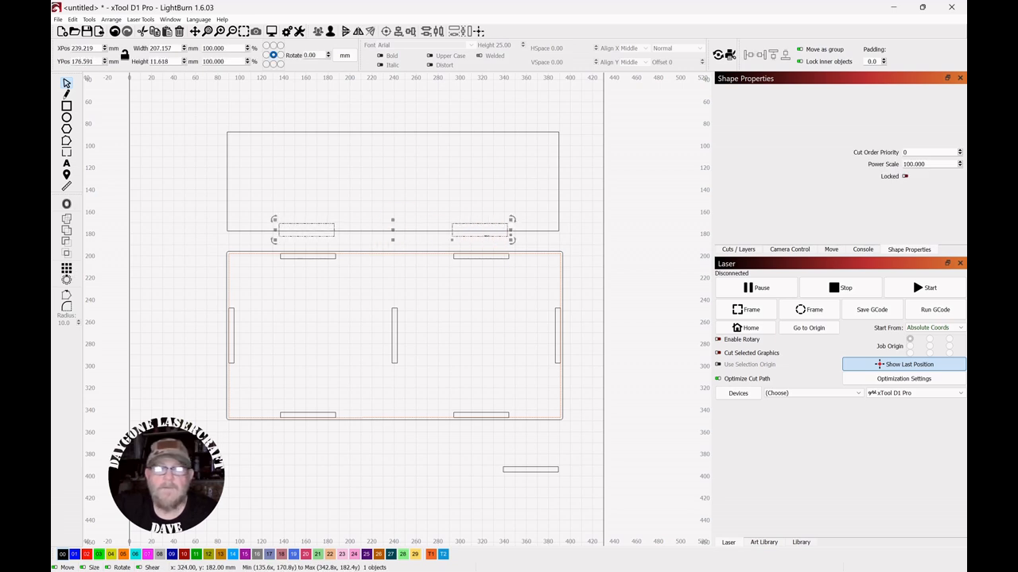
left_click(570, 234)
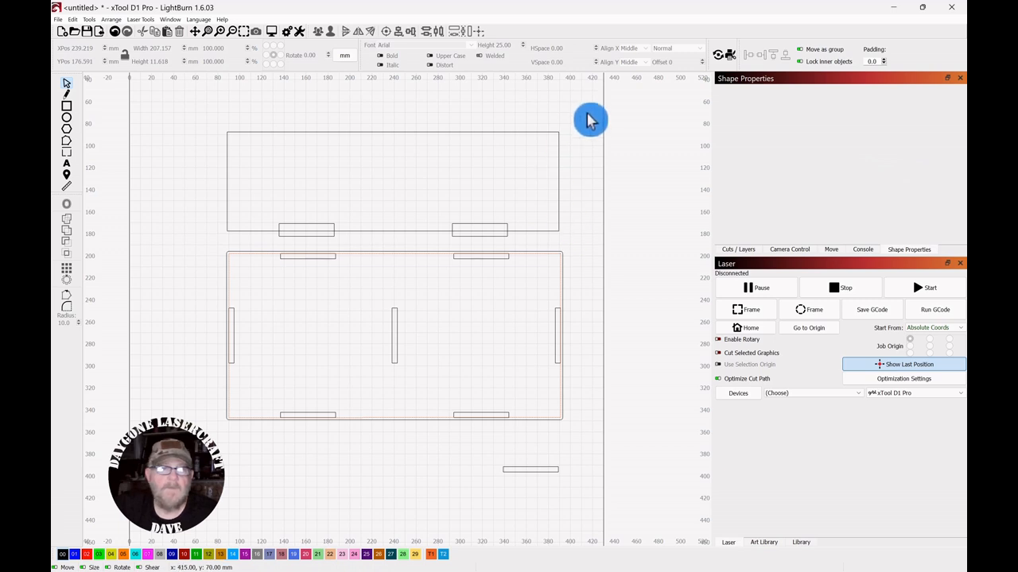
- Merge the side rectangle and its two tabs into one outline with a Boolean Union
left_click_drag(587, 112, 186, 244)
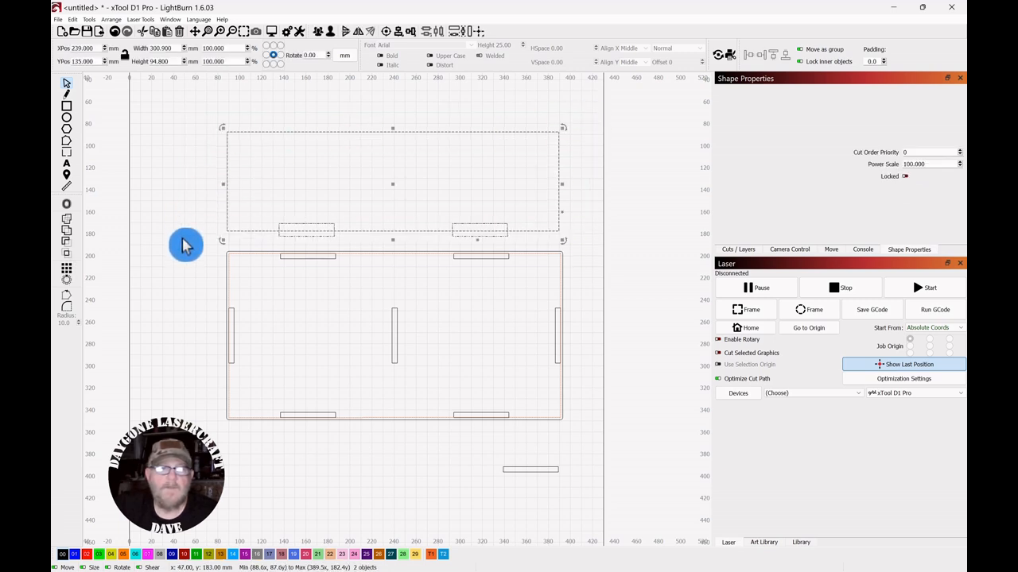
left_click(67, 229)
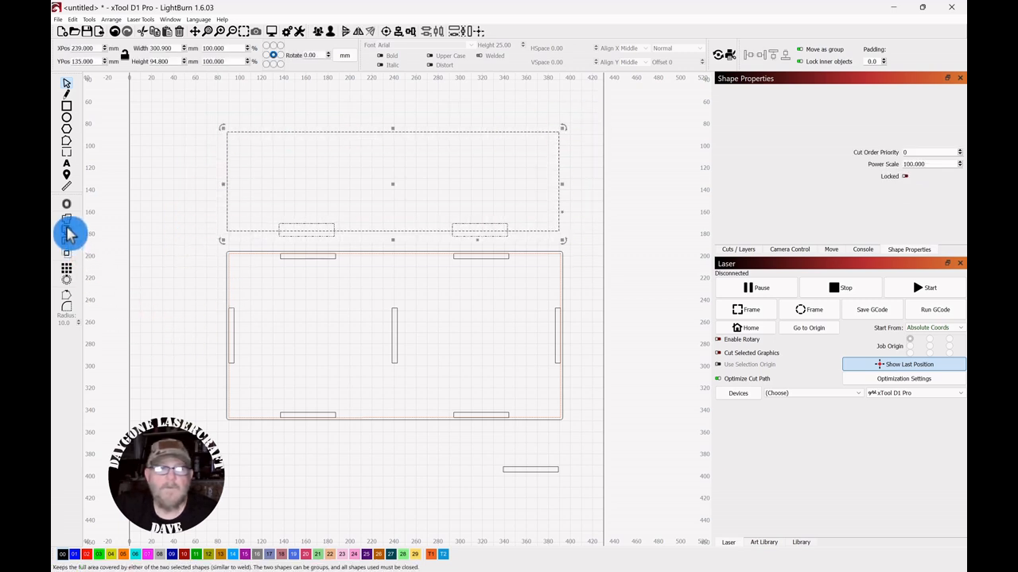
left_click(67, 229)
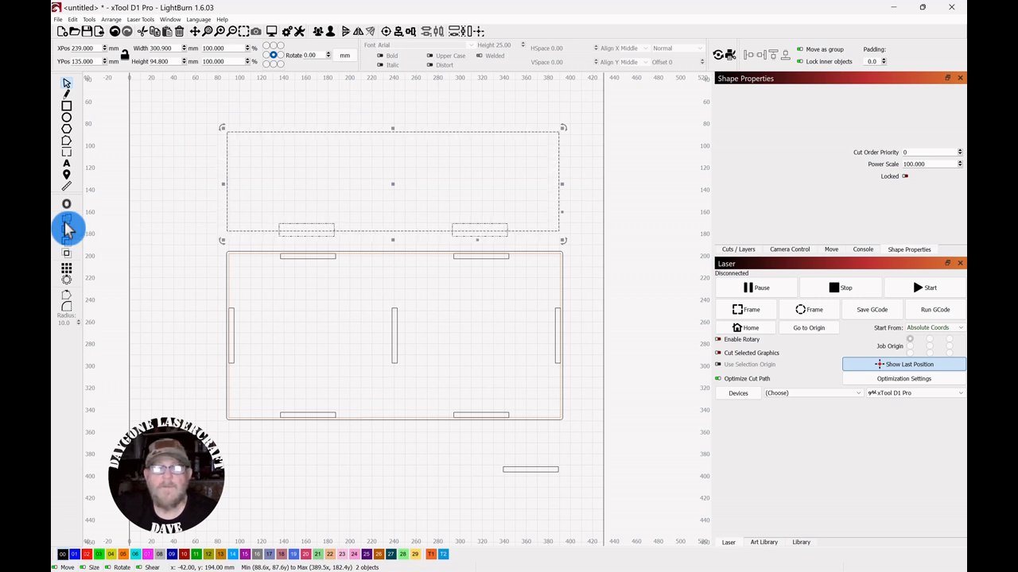
left_click(175, 198)
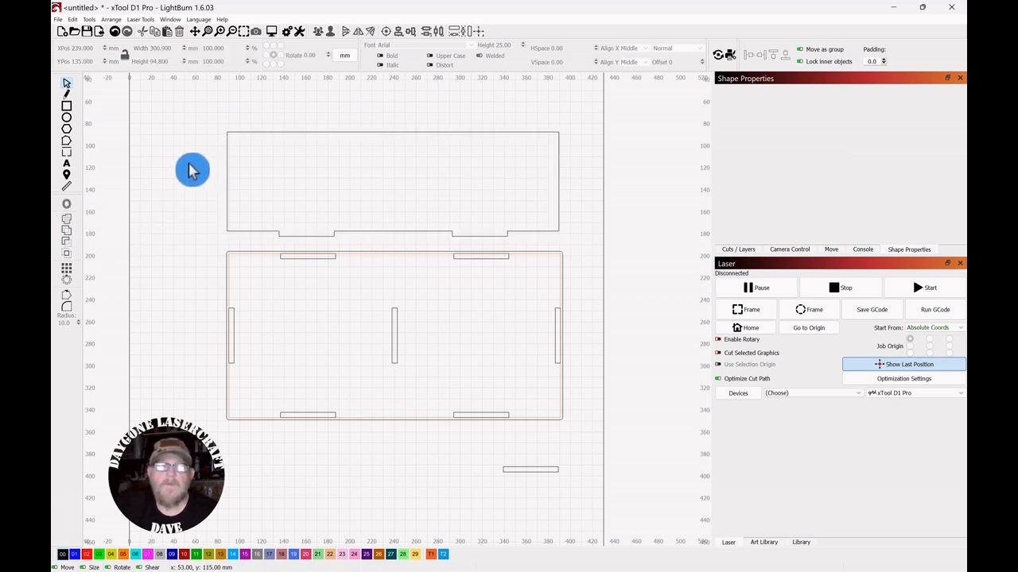
- Move the spare 50 by 4.8 mm slot from below the slotted panel to outside the work area beside it
scroll(610, 157, "down", 2)
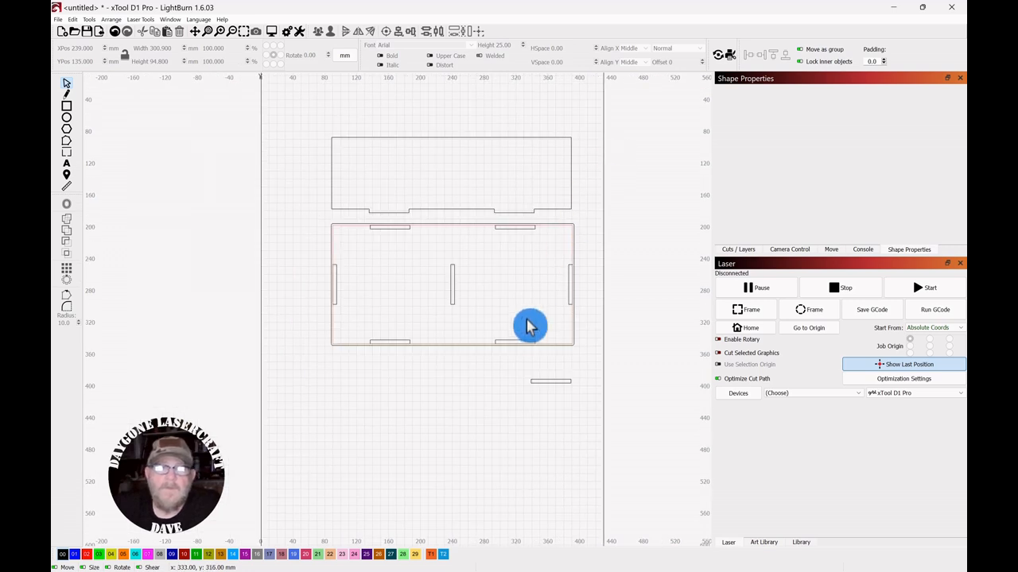
left_click_drag(602, 302, 567, 225)
left_click_drag(587, 267, 570, 272)
left_click_drag(540, 349, 612, 213)
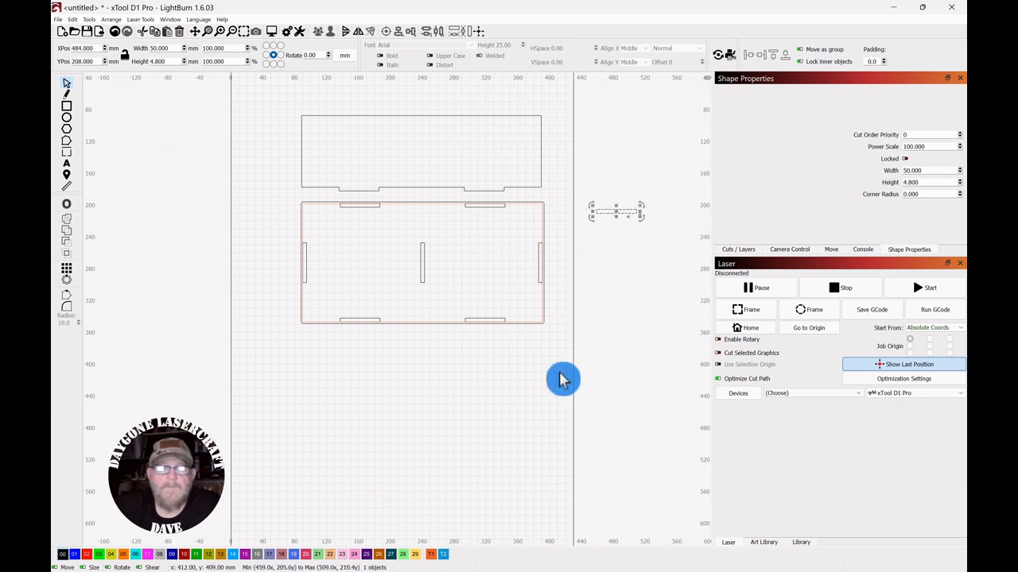
left_click_drag(507, 406, 533, 400)
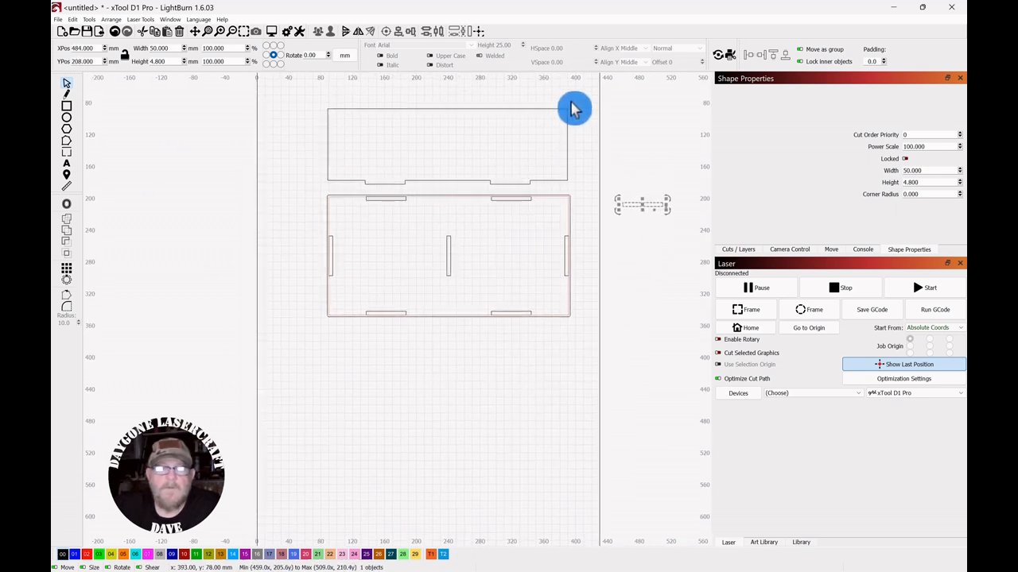
- Duplicate the tabbed side panel and place the copy below the slotted panel
left_click(321, 157)
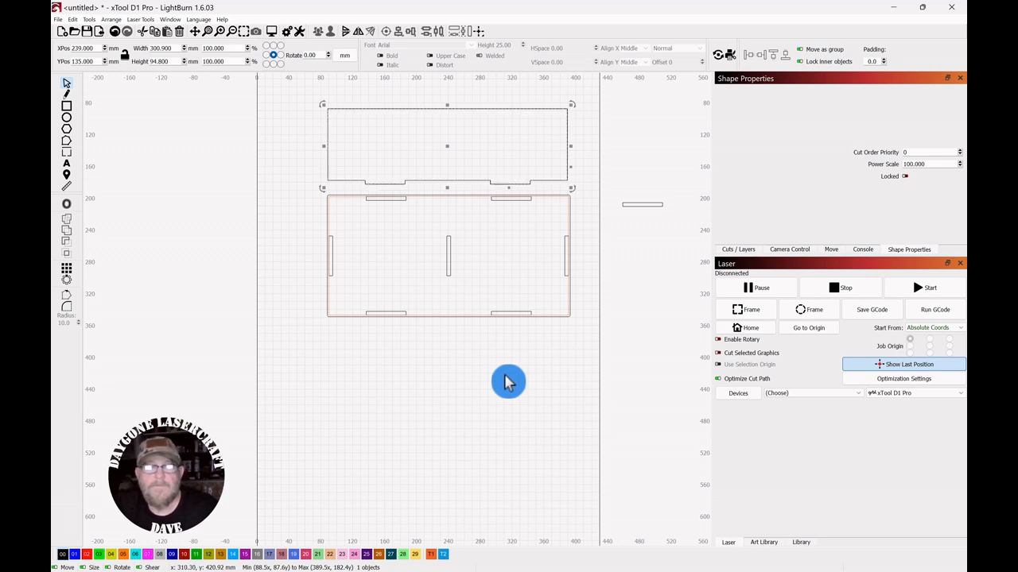
left_click(451, 156)
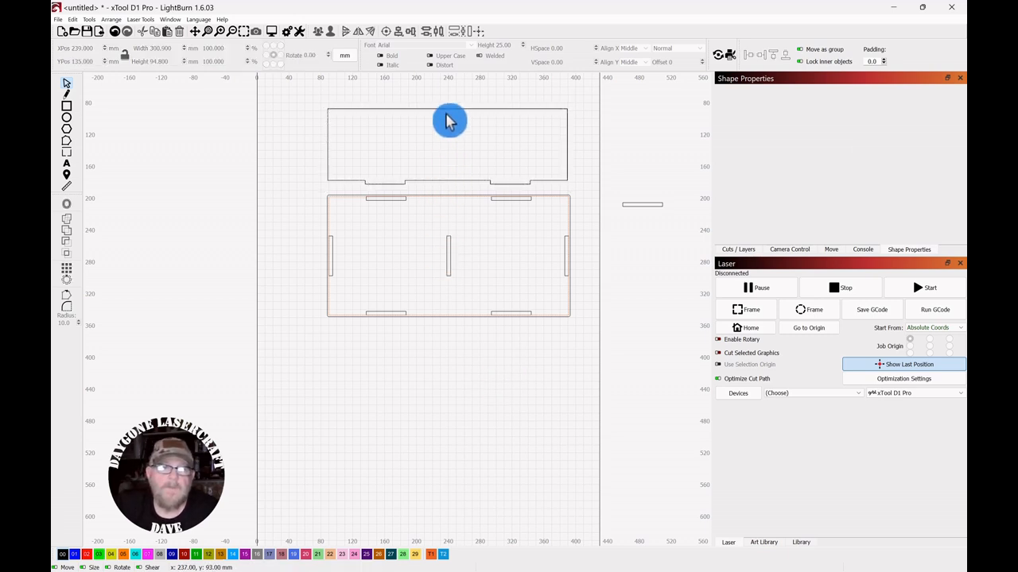
left_click(447, 118)
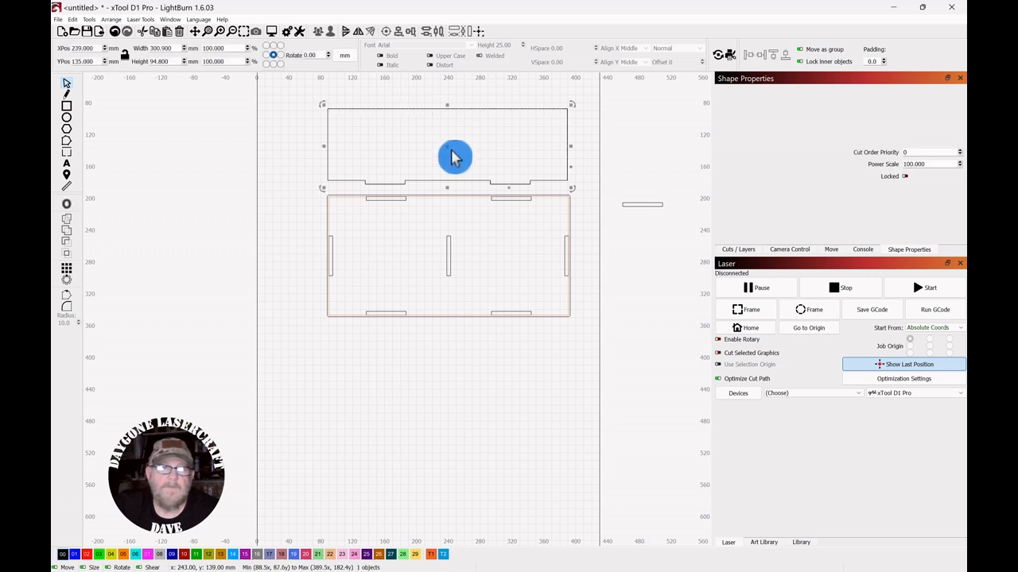
left_click_drag(444, 148, 455, 374)
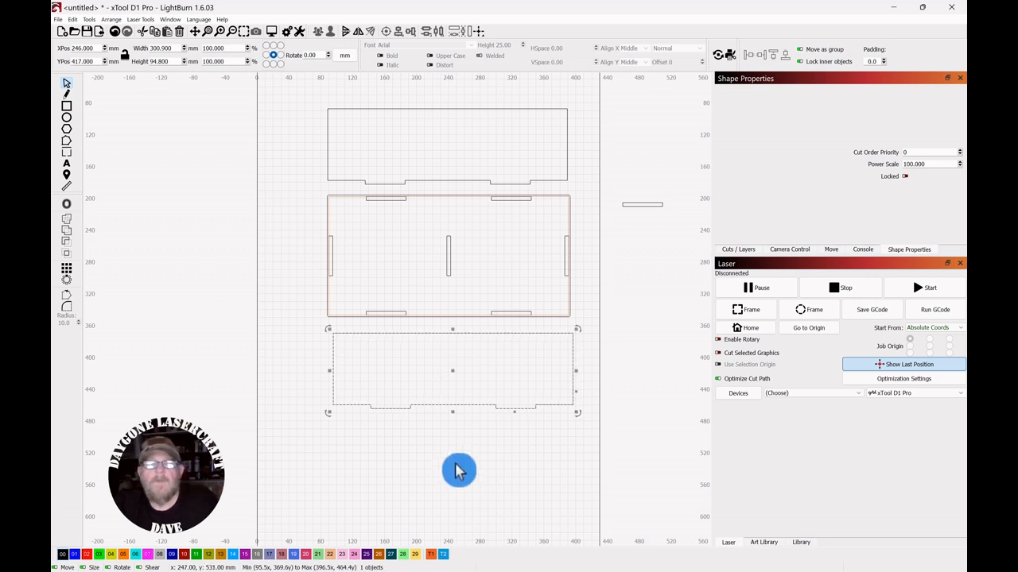
left_click_drag(457, 465, 456, 346)
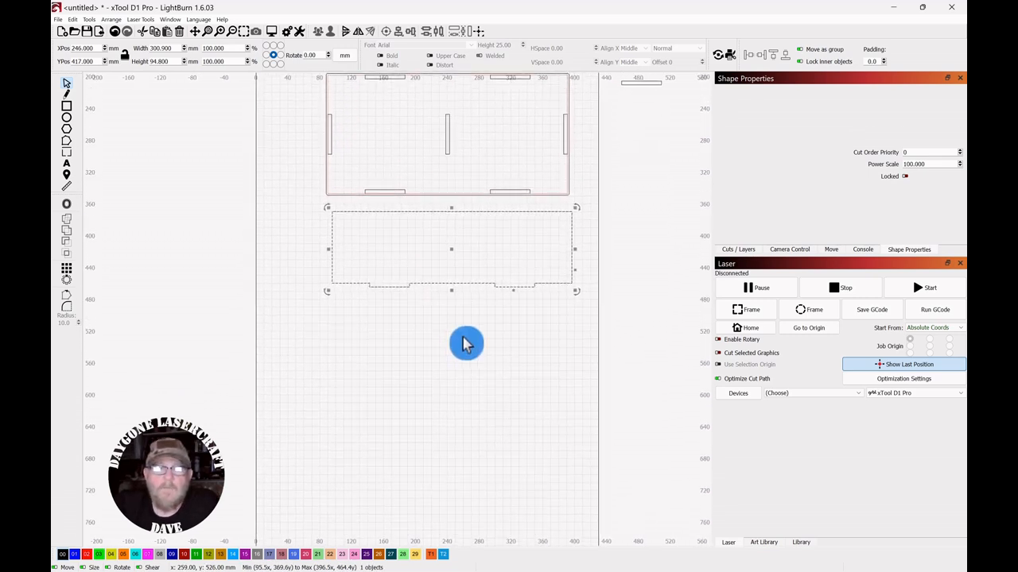
- Move the copied side panel down to about Y 485 mm and draw a rectangle about 268 by 100 mm overlapping its upper part
left_click_drag(450, 249, 454, 311)
left_click(429, 231)
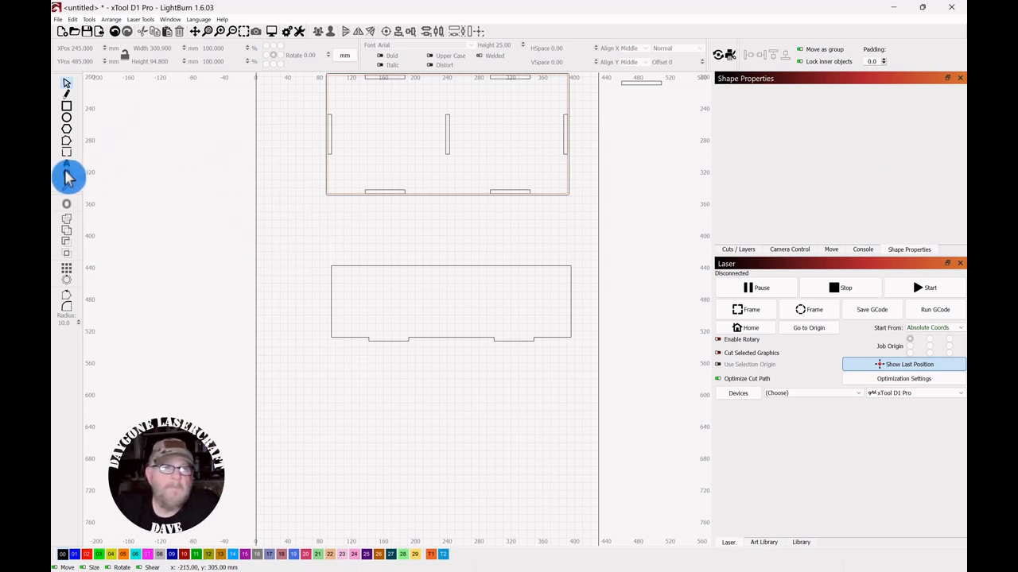
left_click(66, 107)
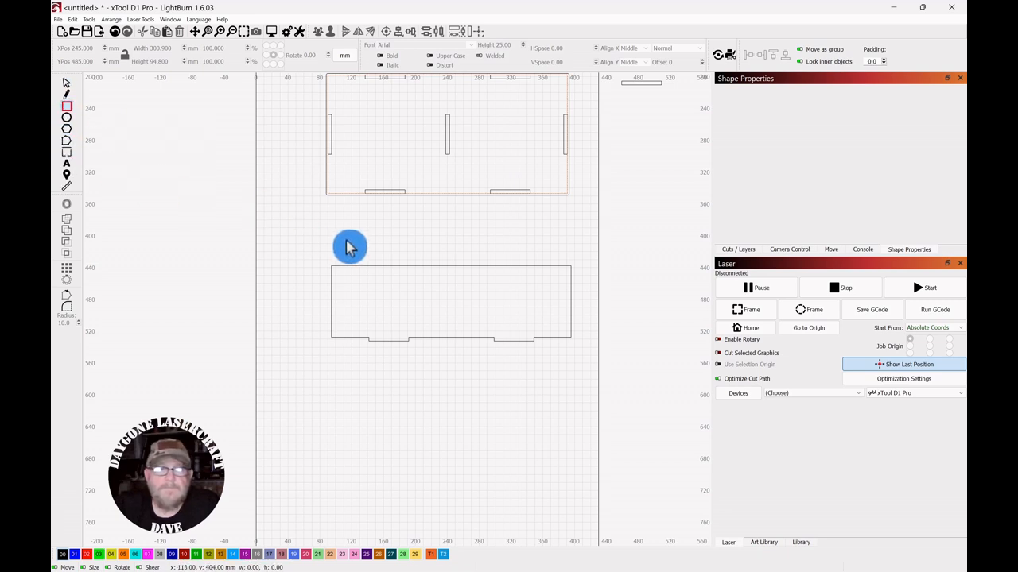
left_click_drag(345, 239, 557, 318)
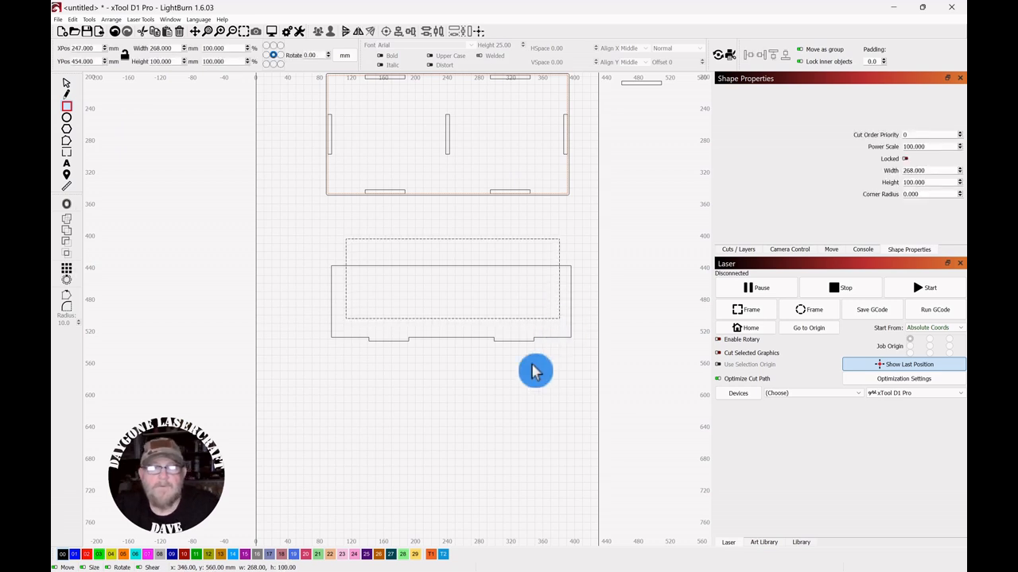
scroll(535, 371, "up", 1)
scroll(533, 372, "up", 3)
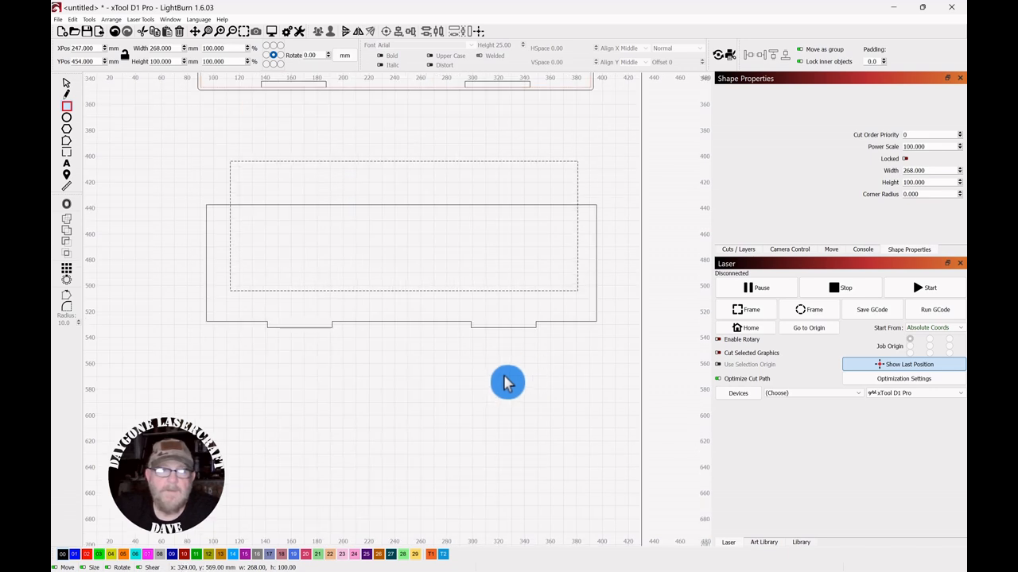
left_click_drag(504, 382, 556, 396)
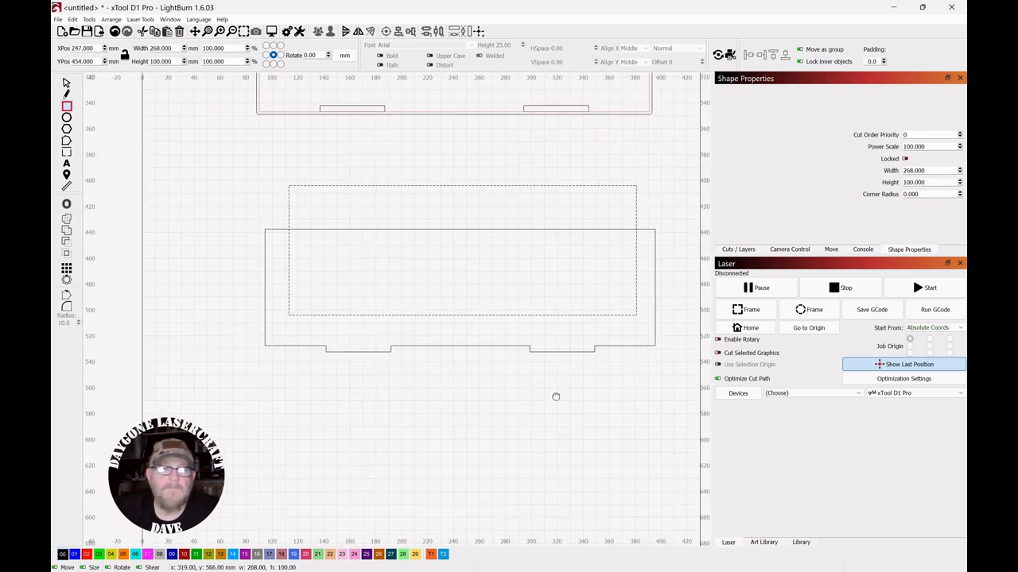
- Enlarge the new rectangle to about 276 by 103 mm and align its vertical centre line with the tabbed panel's
left_click(66, 84)
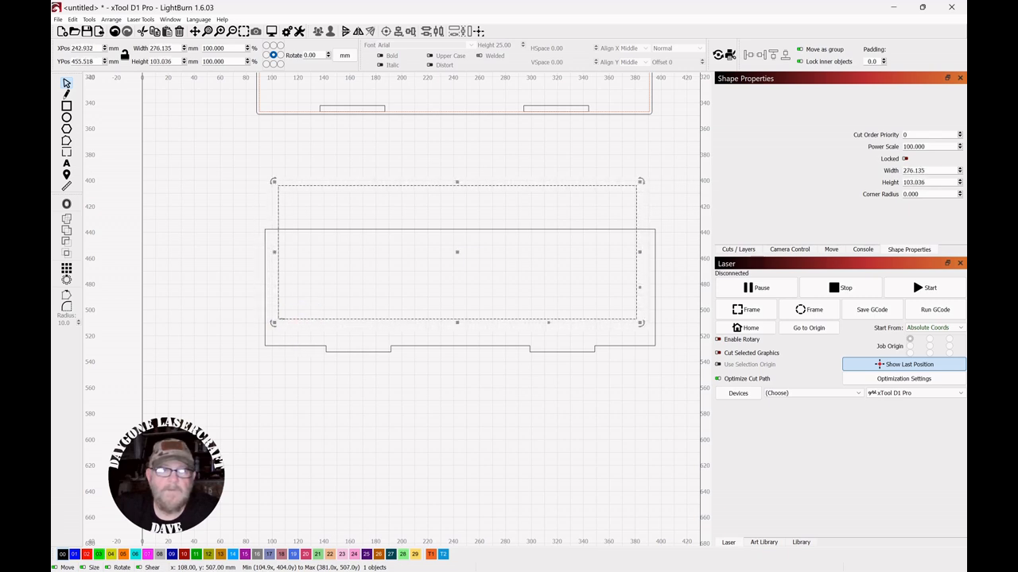
left_click(626, 346, "shift")
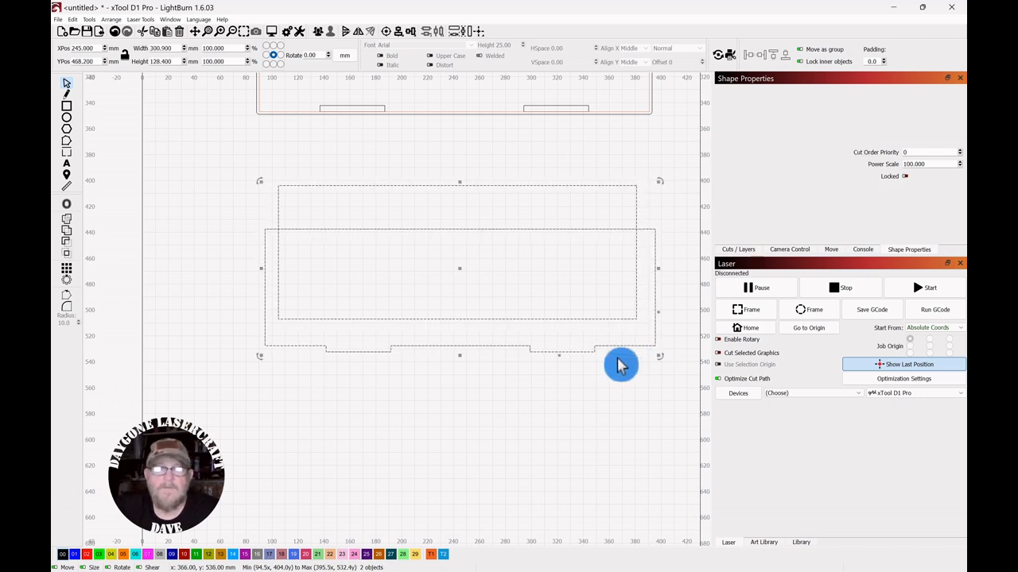
left_click(400, 35)
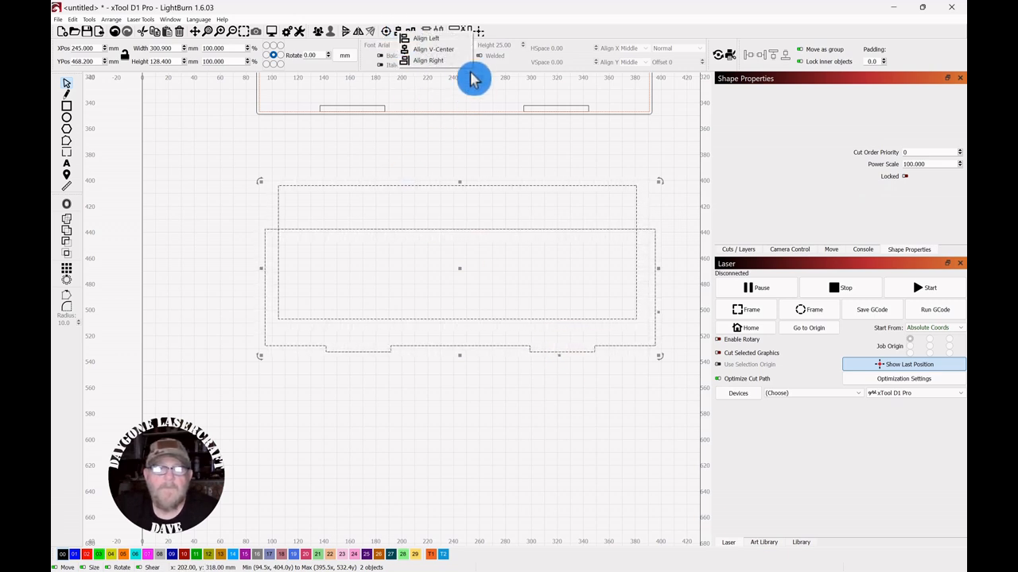
left_click(428, 51)
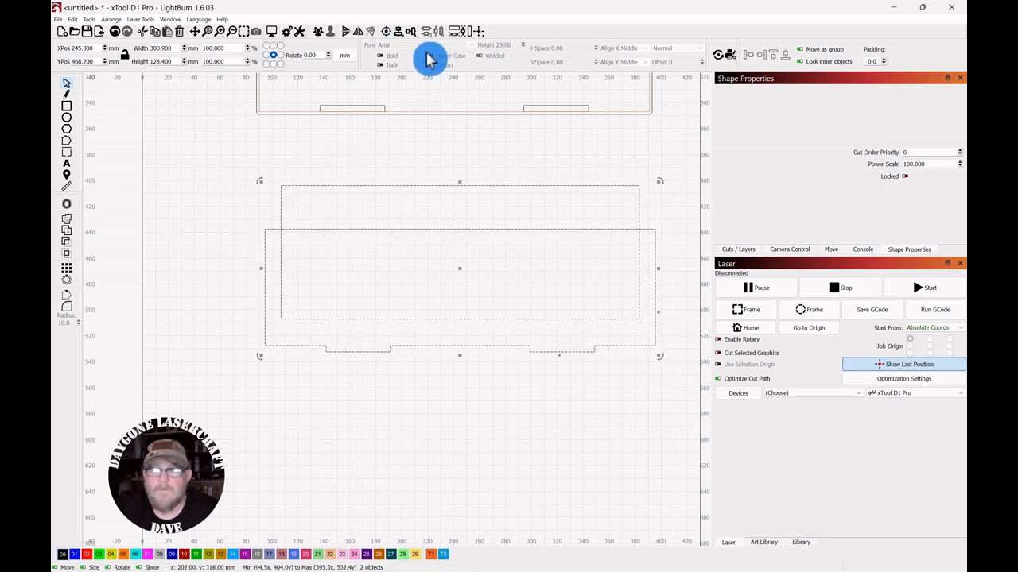
left_click(427, 410)
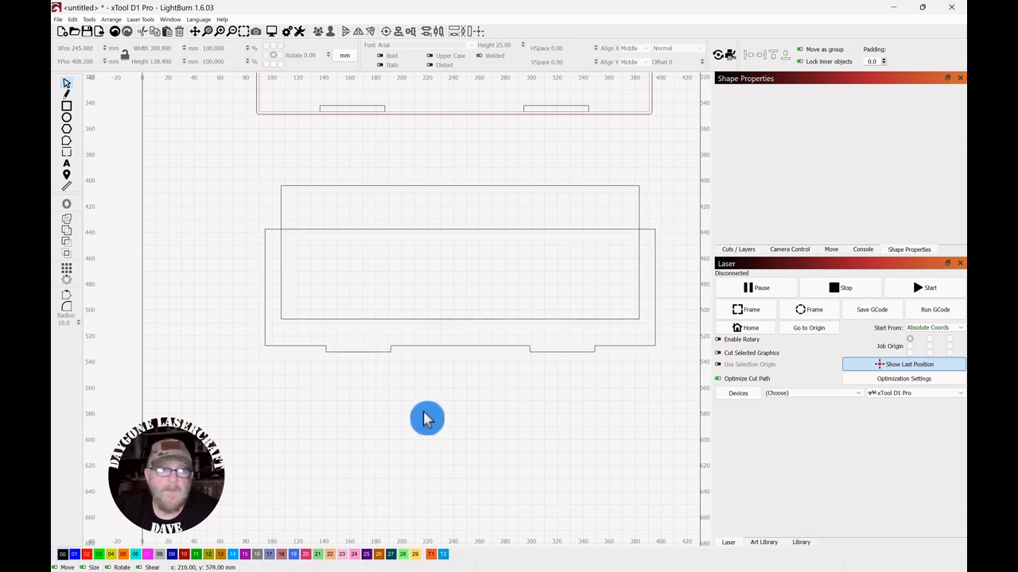
- Measure the gaps from the rectangle to the tabbed panel's side edge and to its lower edge
left_click(67, 191)
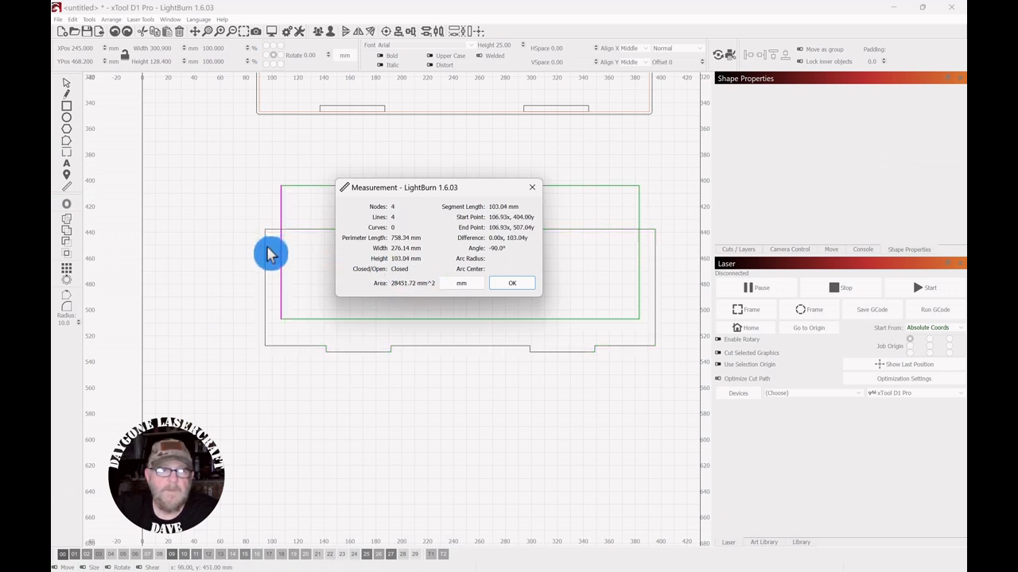
left_click_drag(415, 193, 541, 300)
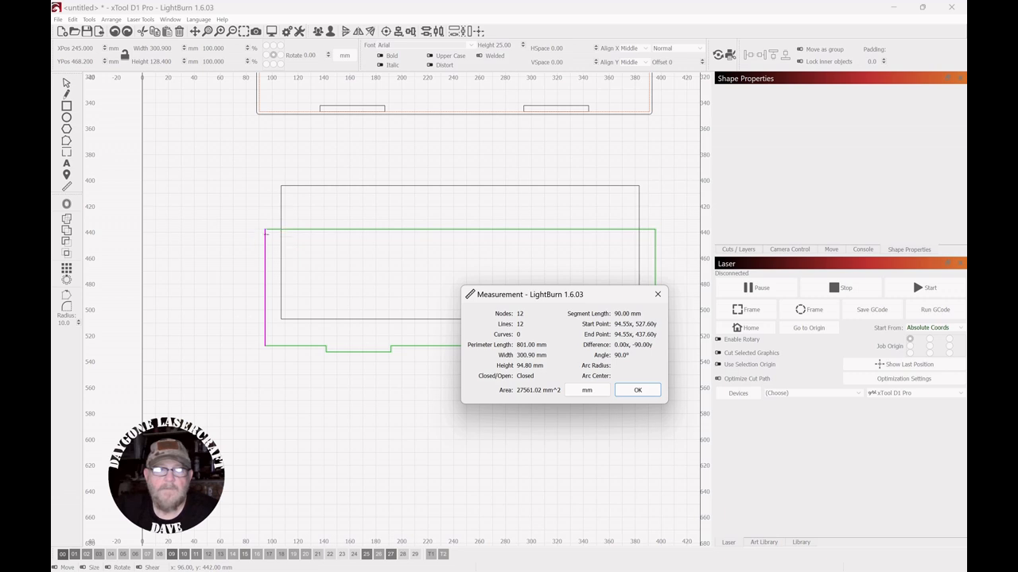
left_click_drag(266, 233, 276, 244)
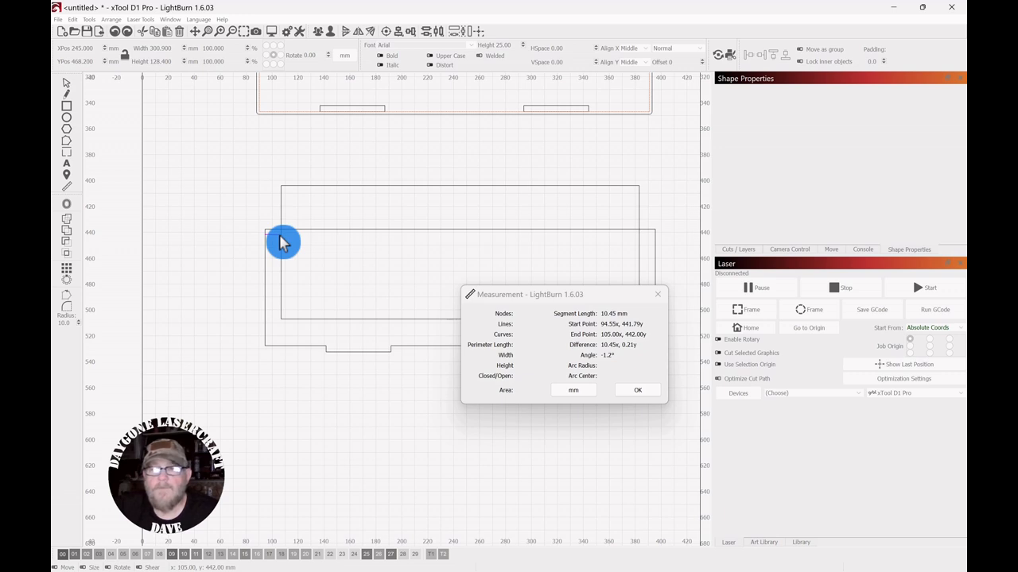
left_click(280, 236)
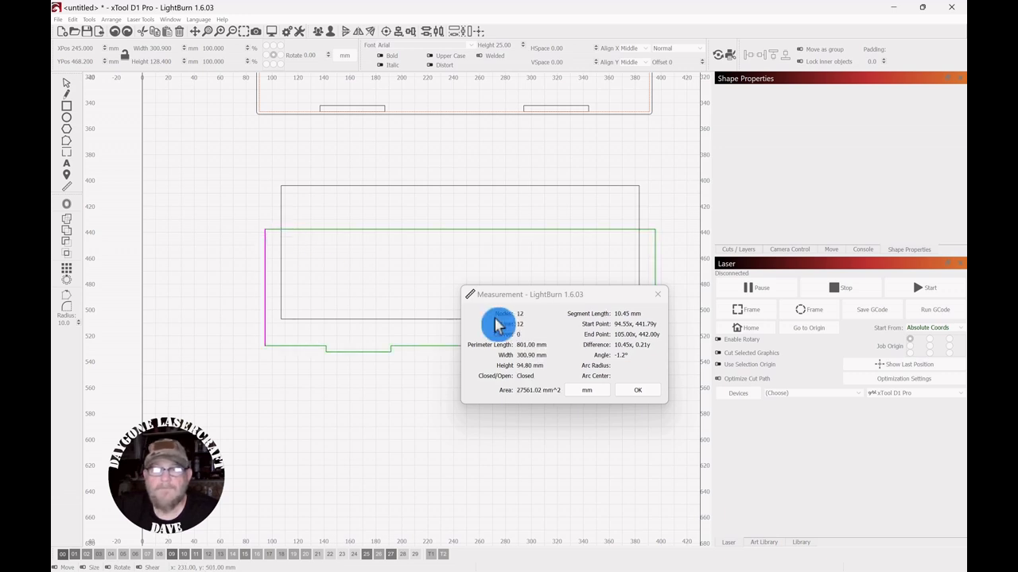
left_click_drag(554, 300, 515, 250)
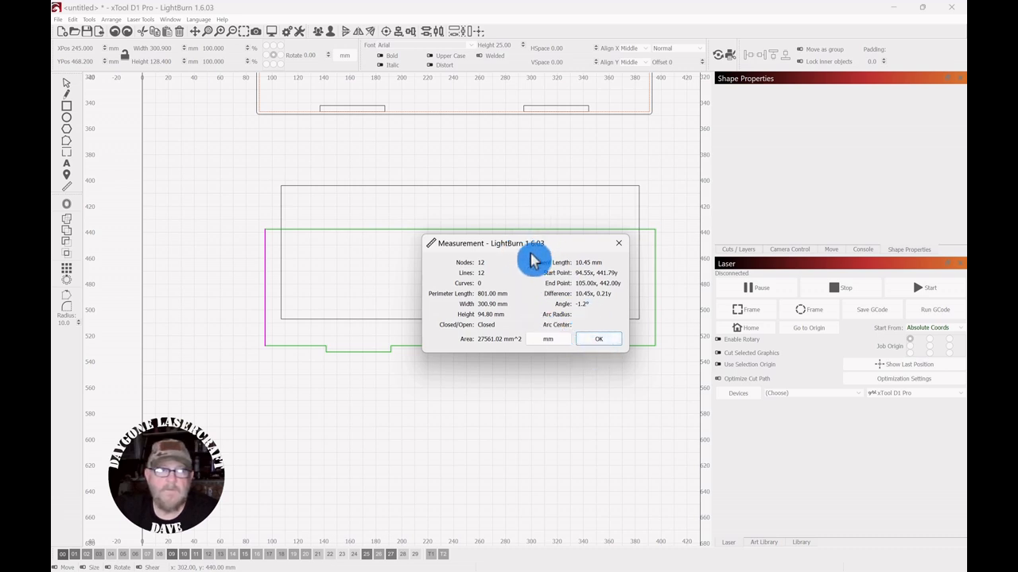
left_click_drag(535, 248, 553, 195)
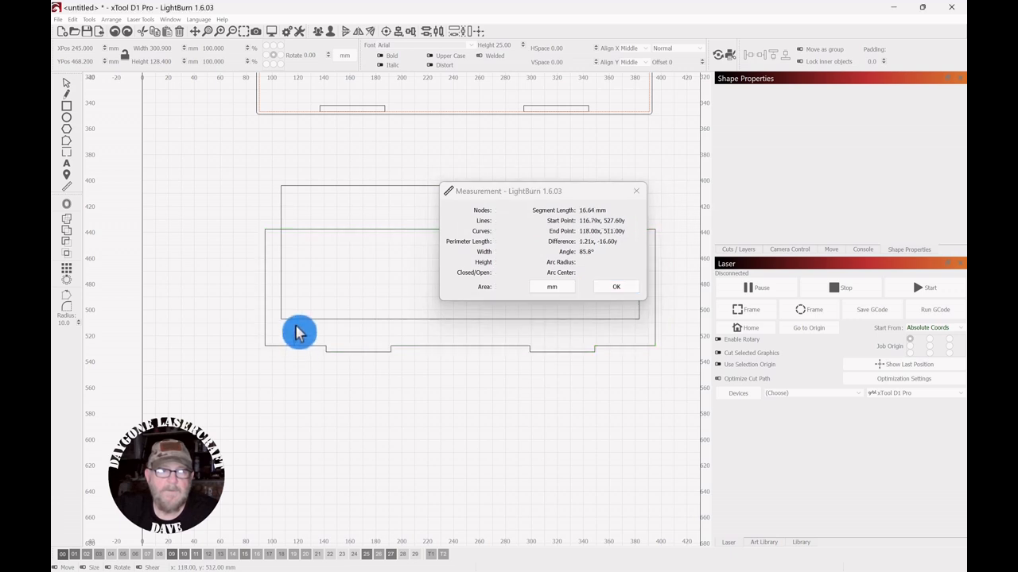
left_click_drag(295, 326, 296, 318)
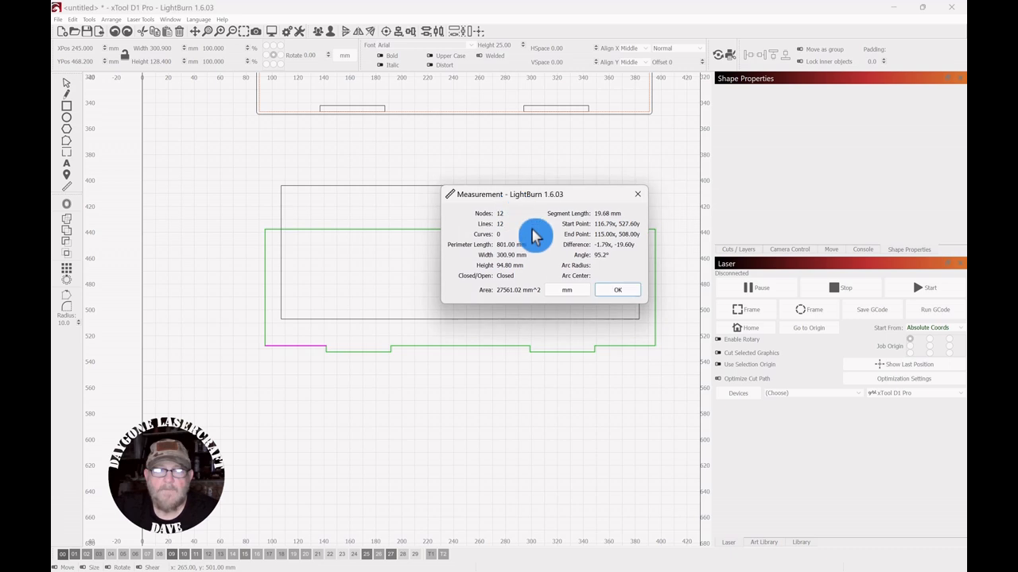
left_click_drag(507, 198, 745, 287)
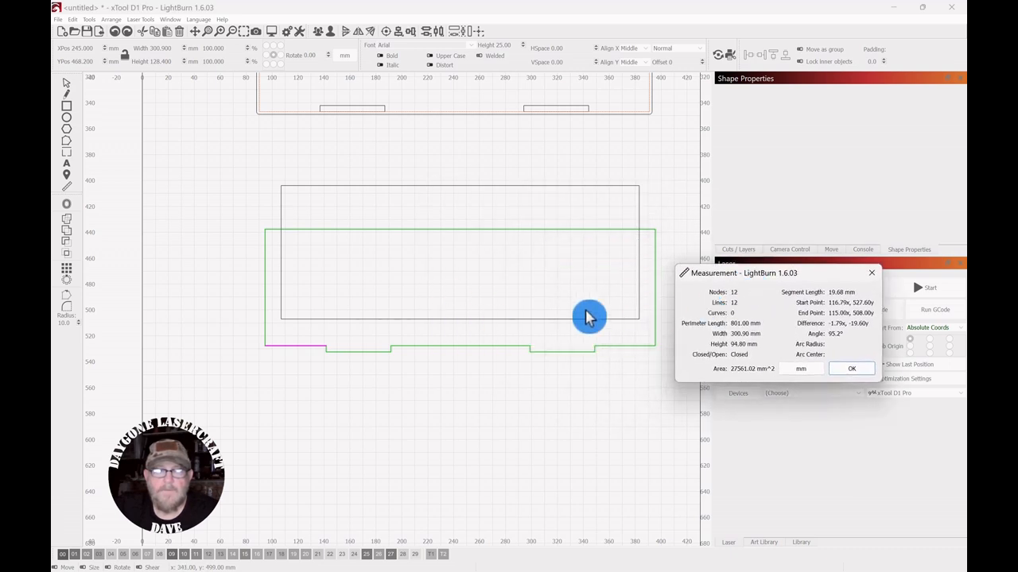
left_click(852, 372)
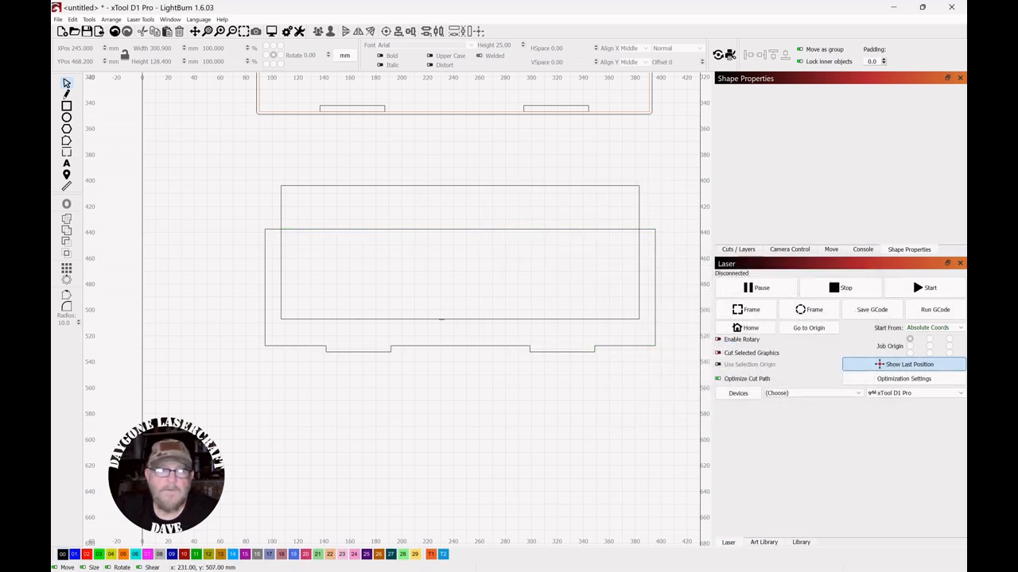
- Move the overlapping rectangle down about 5 mm toward the tabbed edge of the panel
left_click(441, 319)
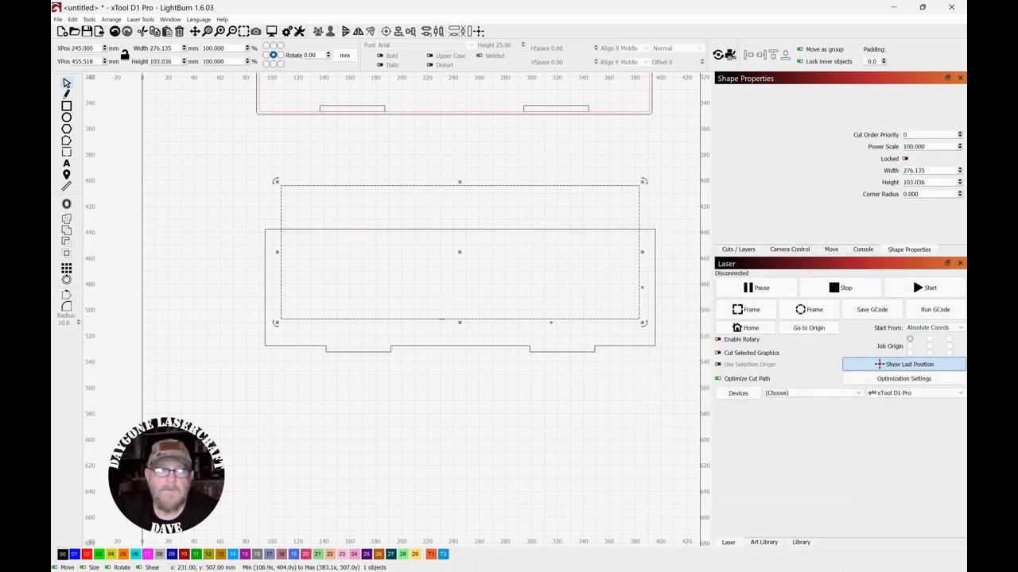
left_click(531, 410)
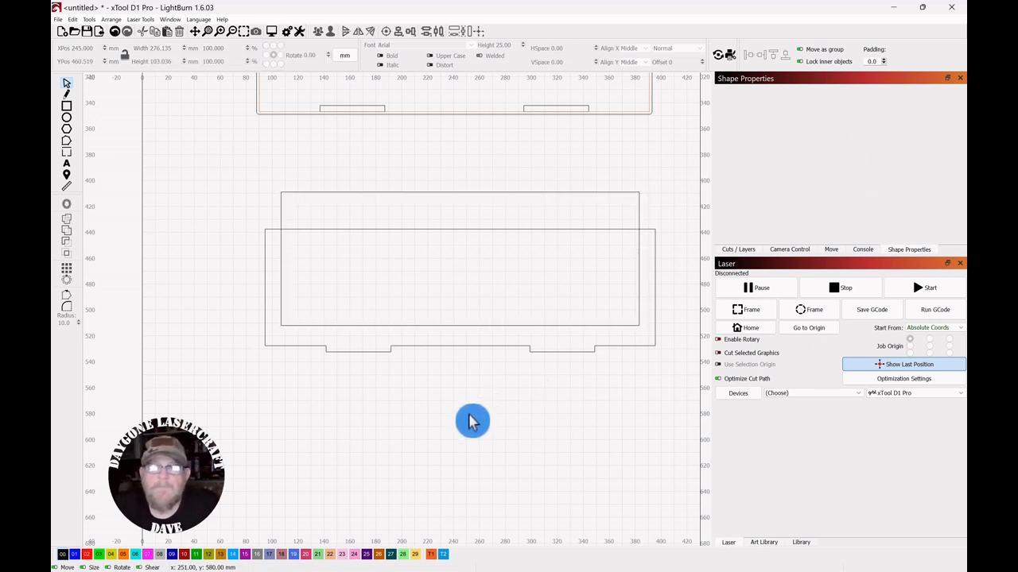
- Cut the rectangle out of the tabbed panel with the Boolean Assistant's Subtract A - B, previewing the other operations first
left_click_drag(612, 186, 254, 414)
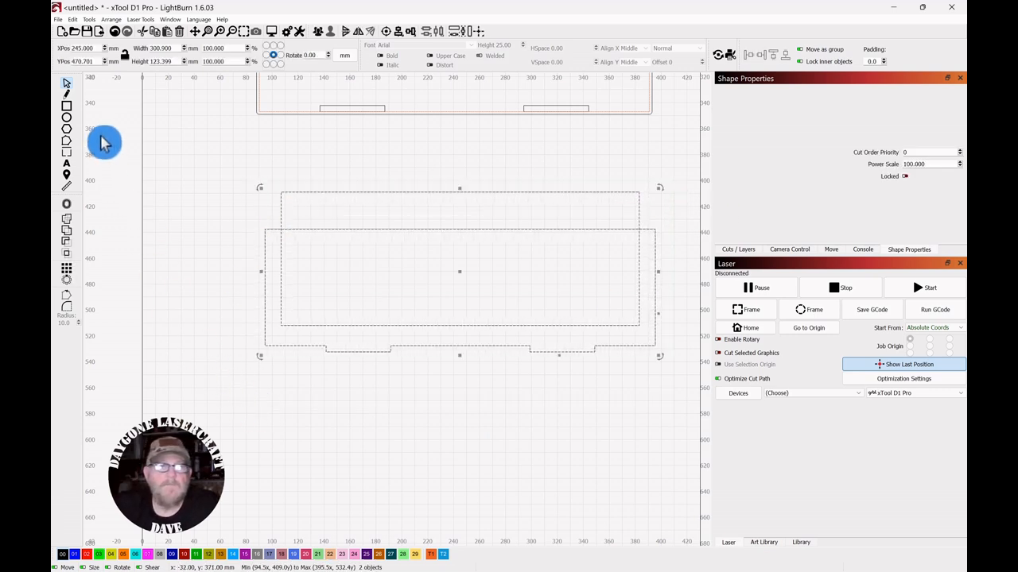
left_click(89, 21)
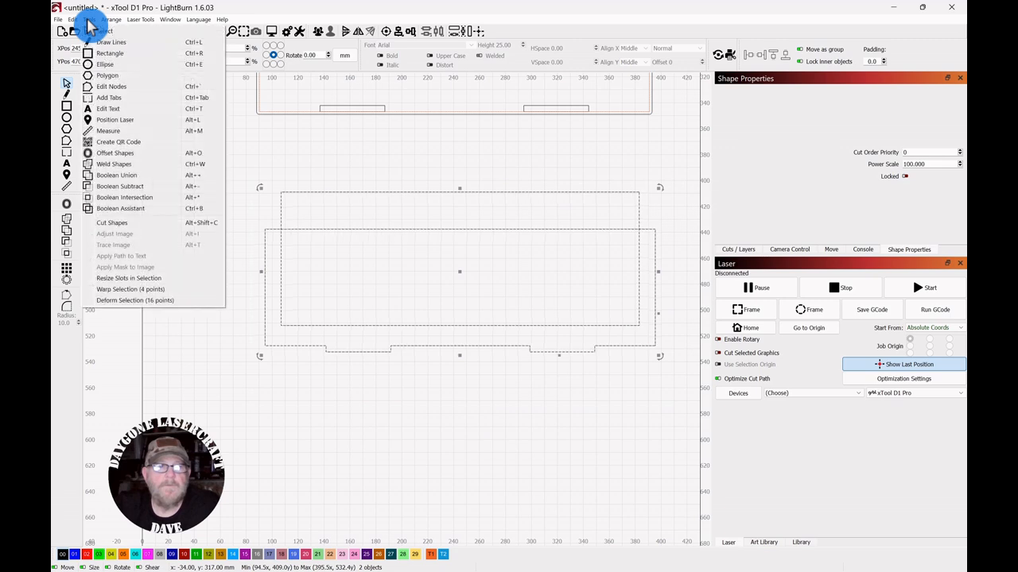
left_click(123, 210)
left_click_drag(495, 136, 772, 128)
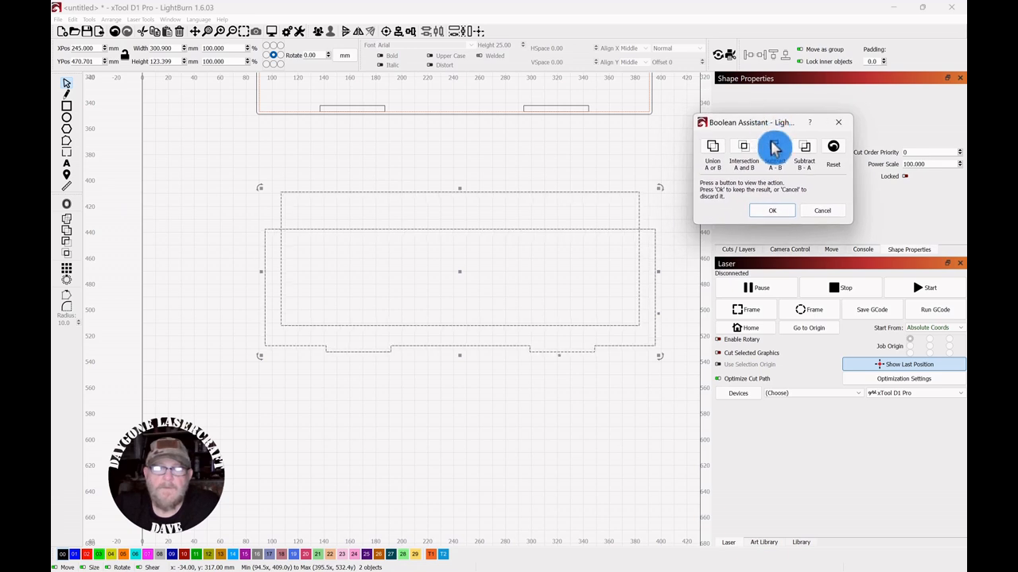
left_click(774, 147)
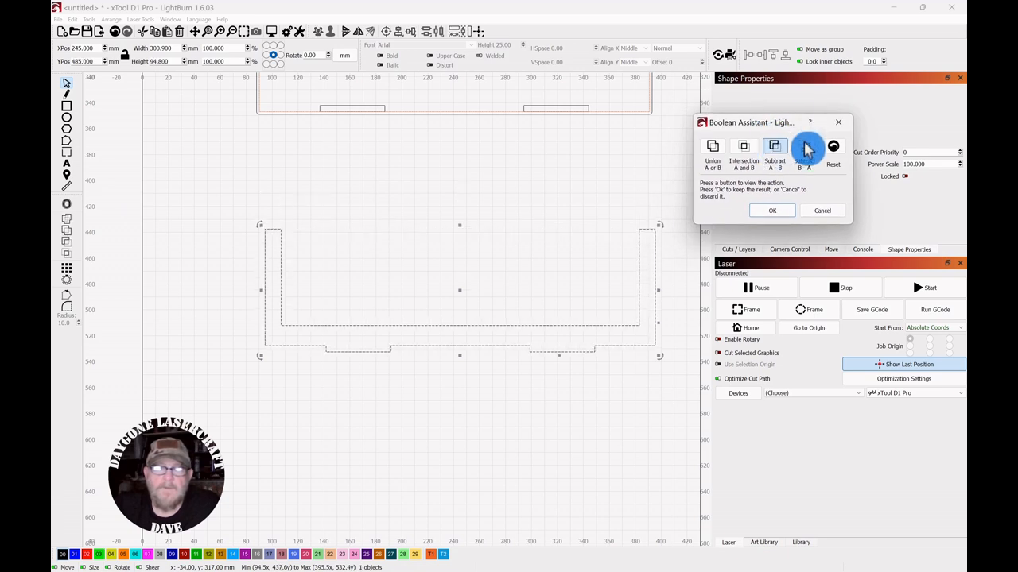
left_click(804, 149)
left_click(772, 149)
left_click(744, 151)
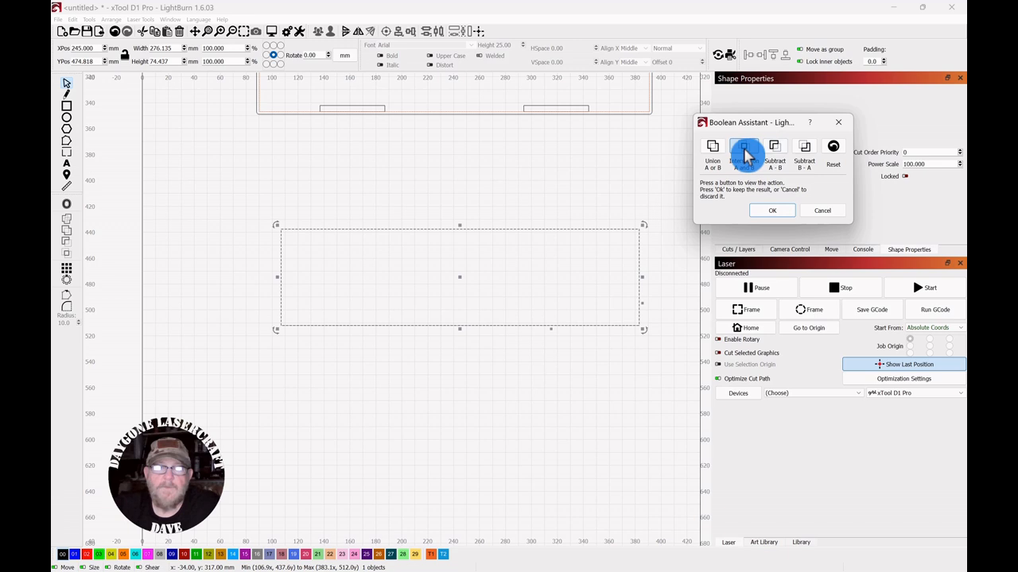
left_click(713, 153)
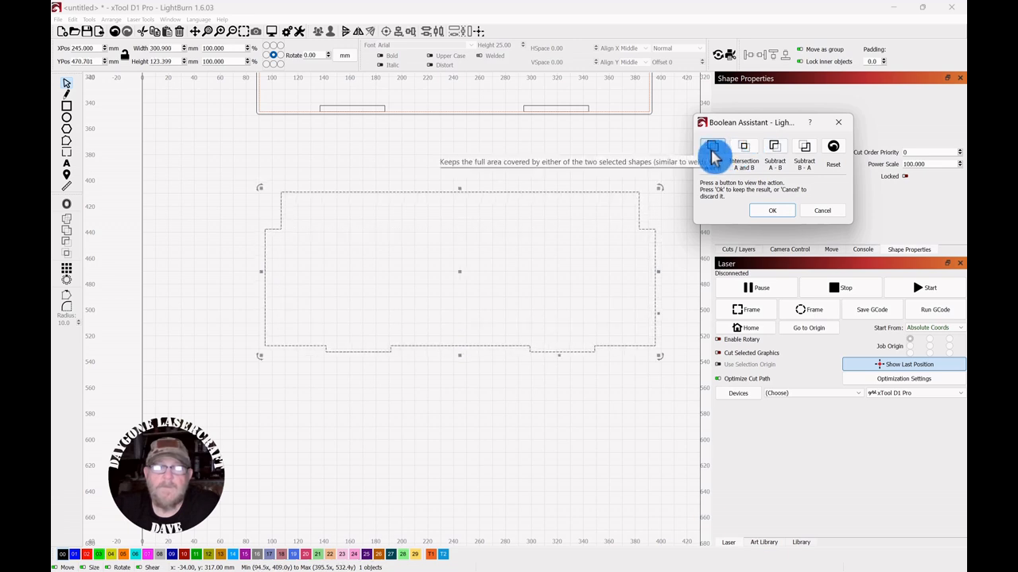
left_click(776, 151)
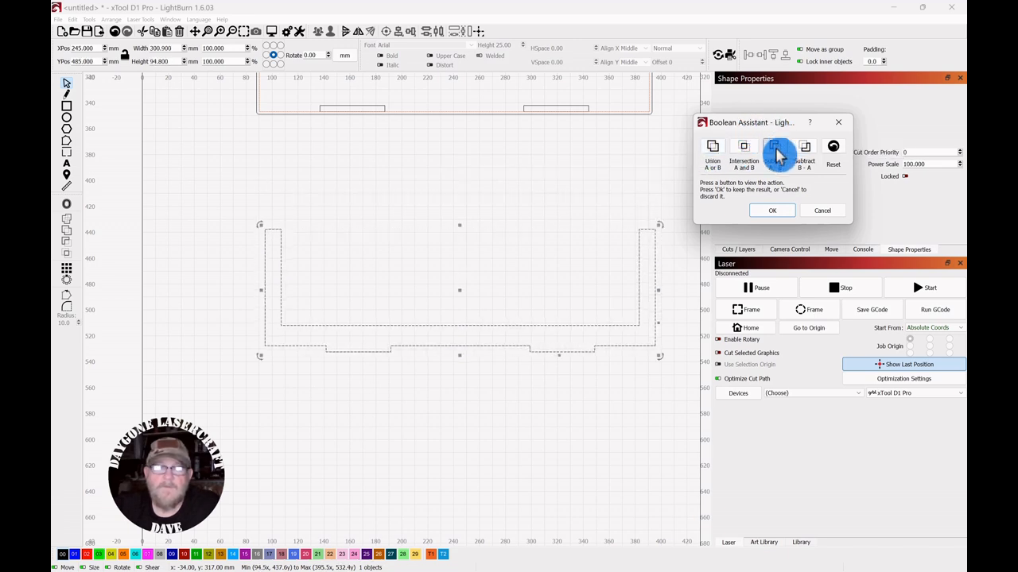
left_click(773, 208)
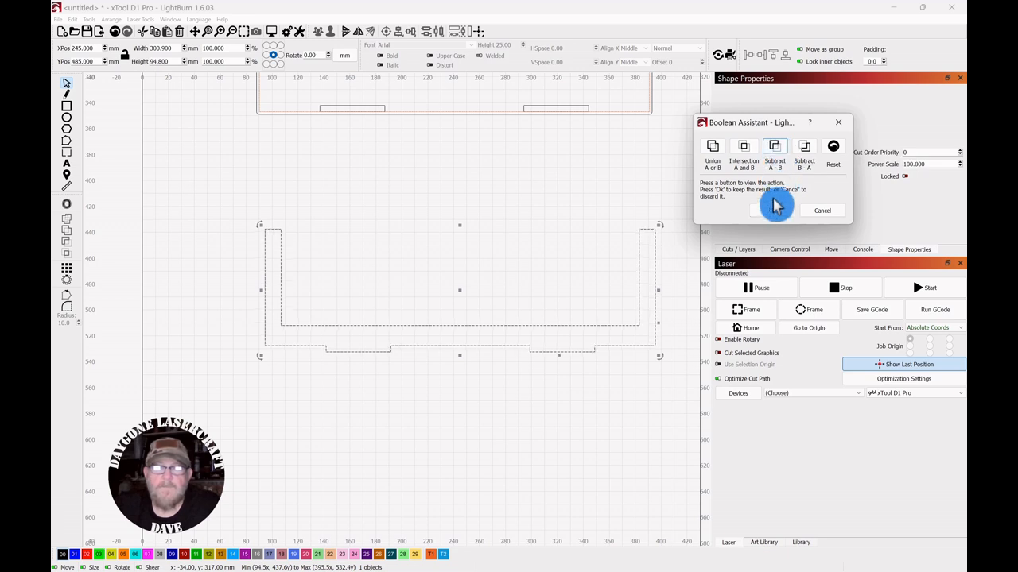
left_click(557, 169)
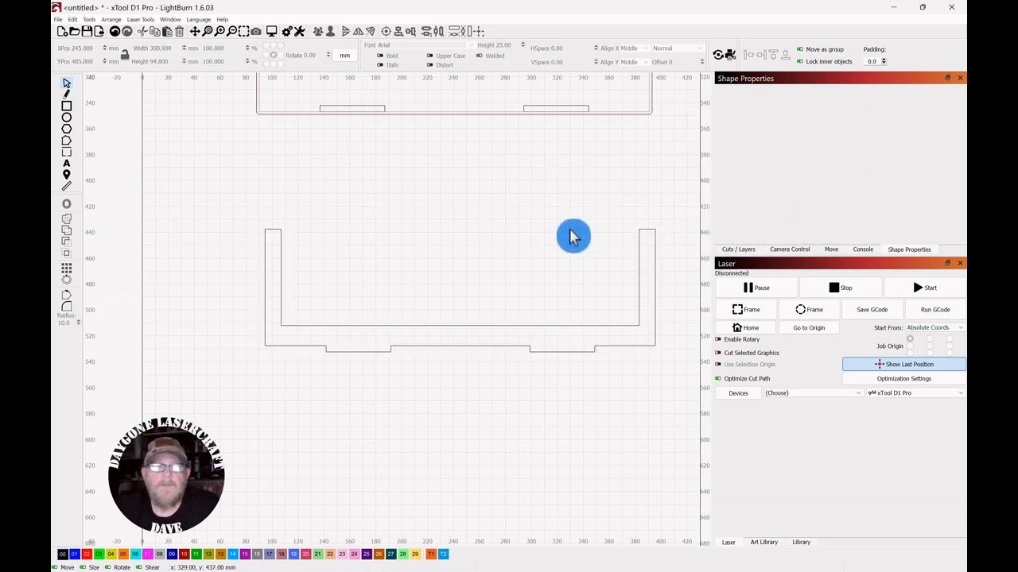
- Move the spare 50 by 4.8 mm rectangle down beside the cut-out front panel, outside the work area
left_click_drag(651, 207, 255, 359)
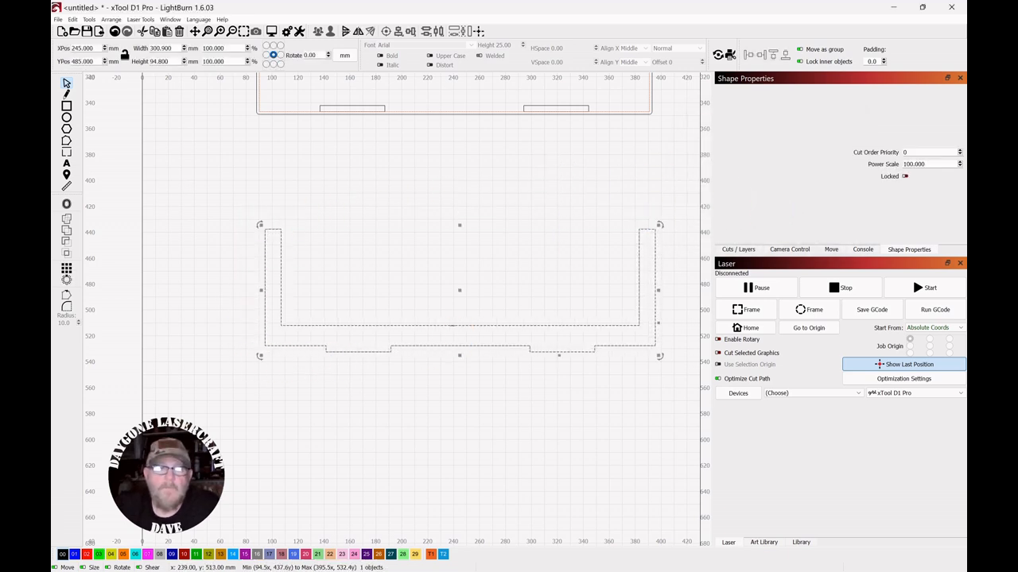
scroll(440, 286, "down", 2)
scroll(477, 231, "up", 4)
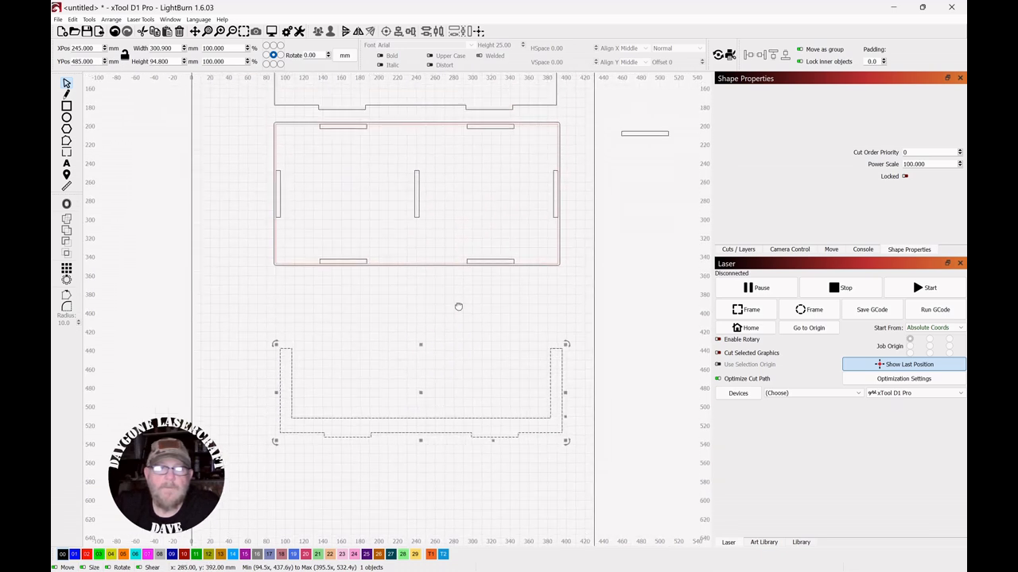
scroll(450, 293, "down", 1)
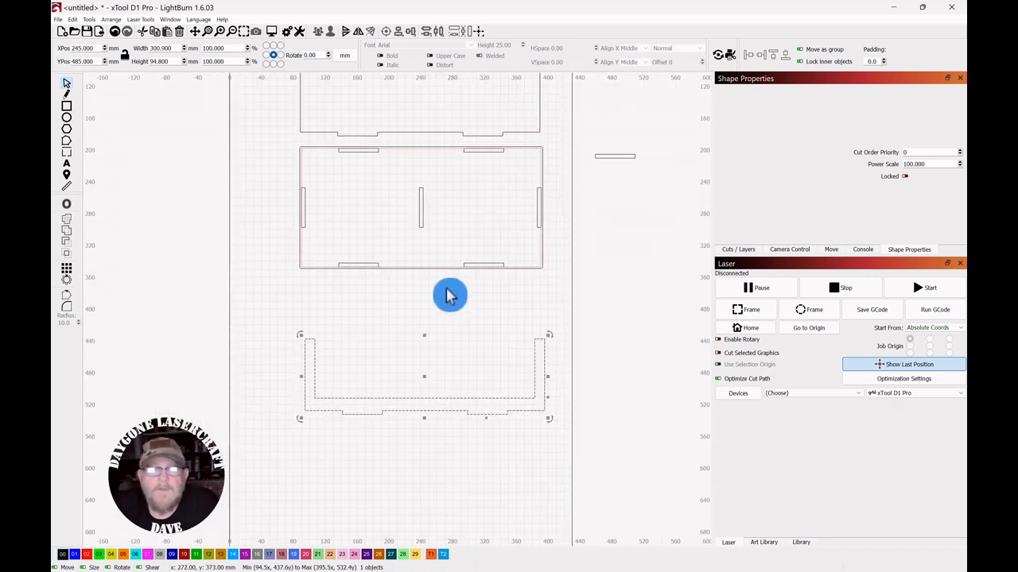
left_click_drag(450, 293, 421, 333)
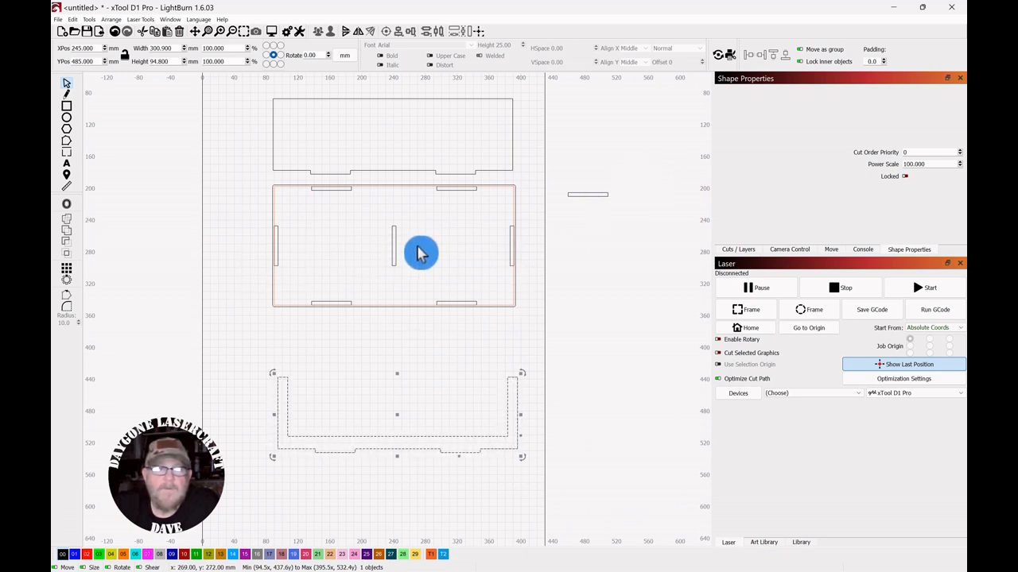
left_click_drag(632, 174, 584, 227)
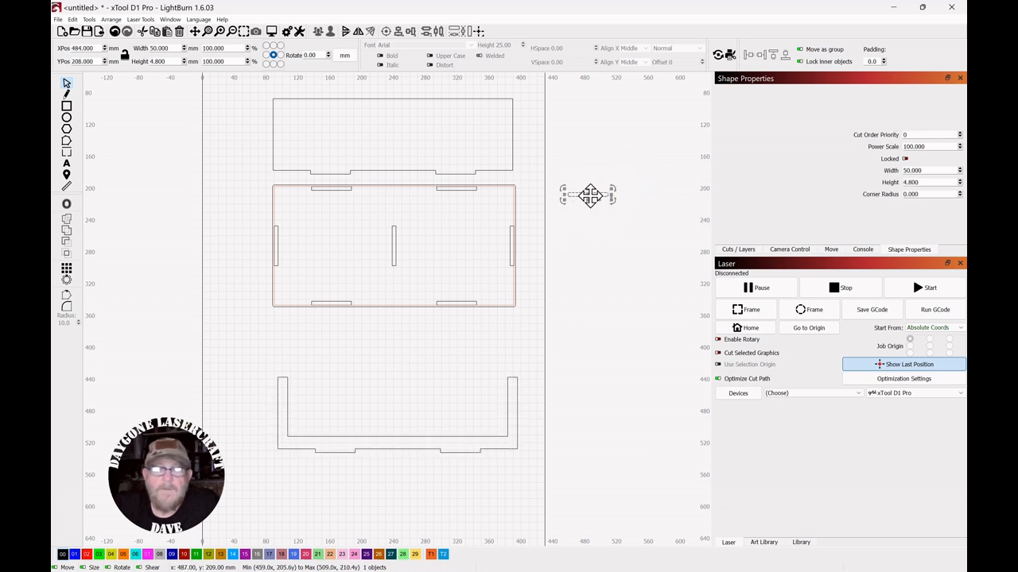
left_click_drag(590, 195, 628, 458)
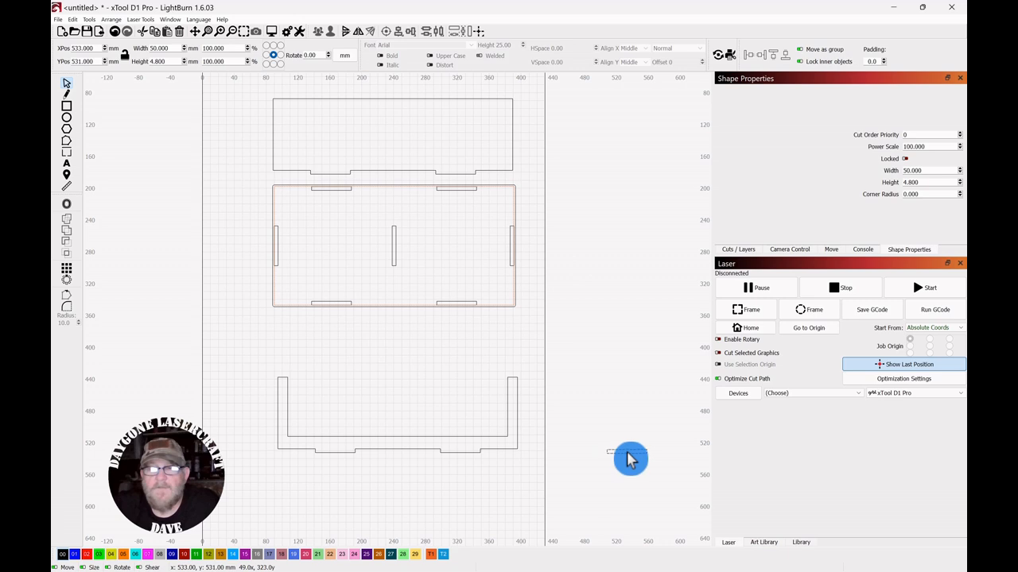
- Measure the slotted panel's inner guide outline and its rounded outer outline along the side edge
left_click_drag(617, 268, 711, 268)
scroll(675, 268, "up", 2)
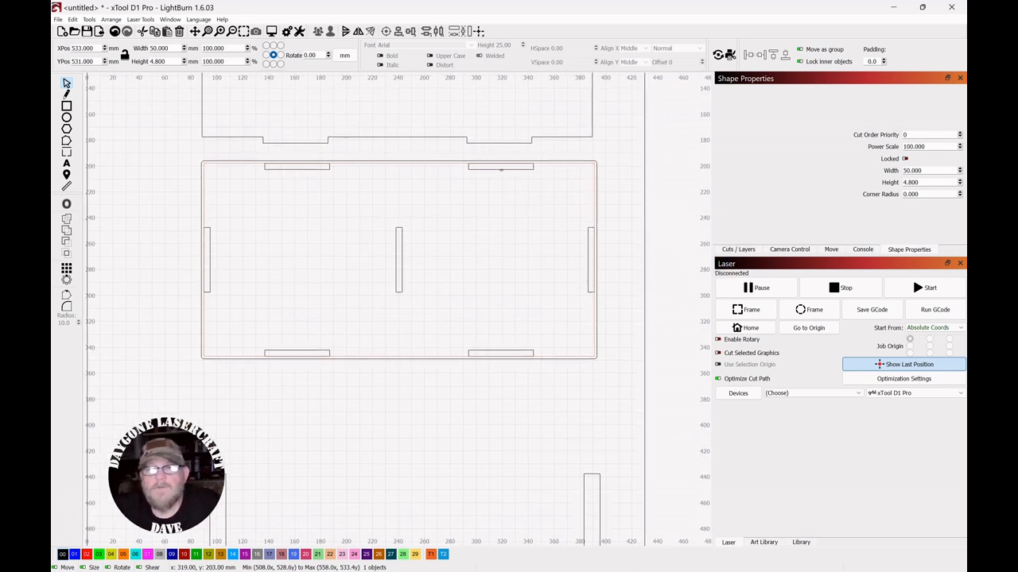
left_click(499, 176)
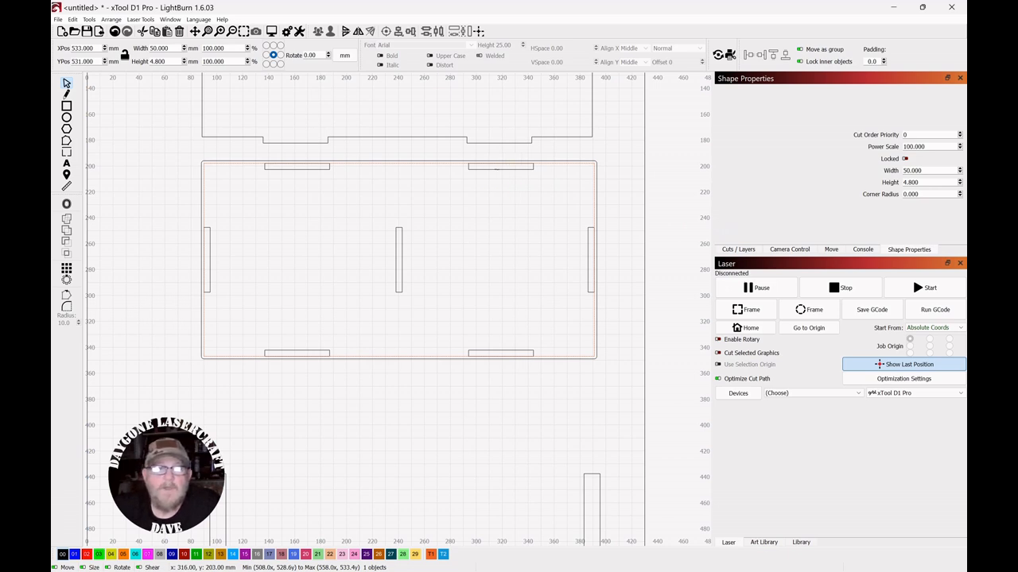
left_click(495, 178)
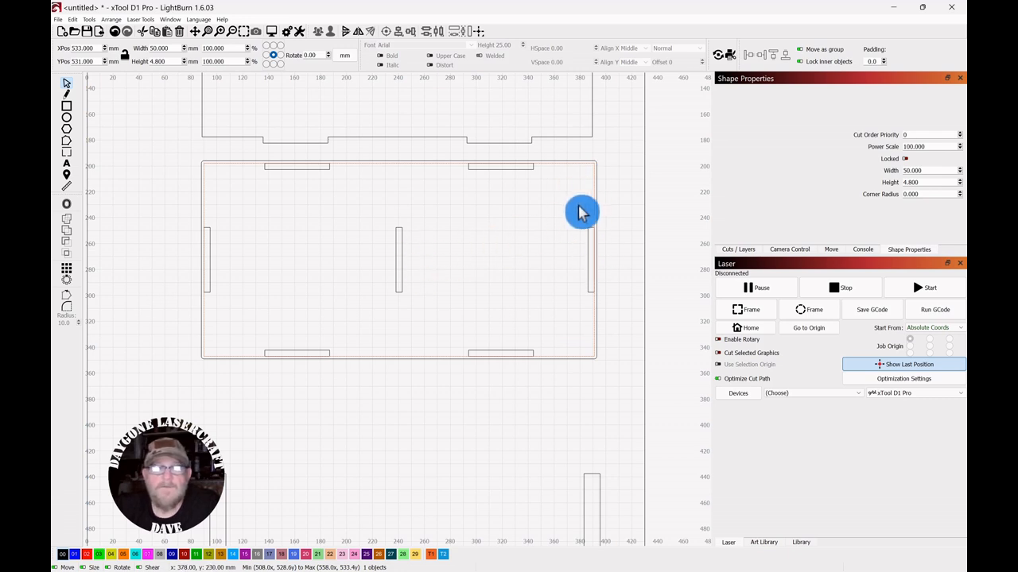
left_click(71, 191)
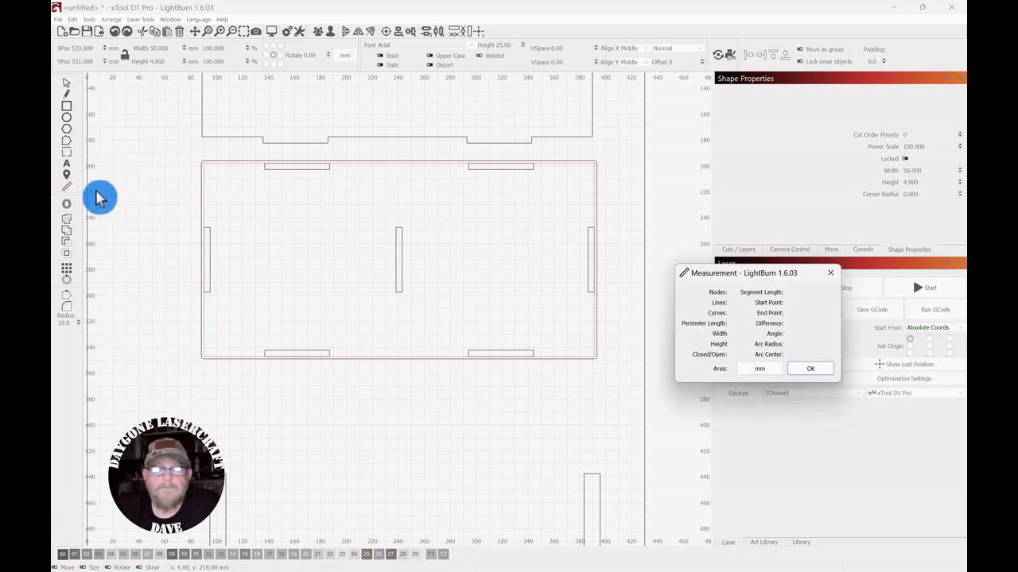
left_click(592, 205)
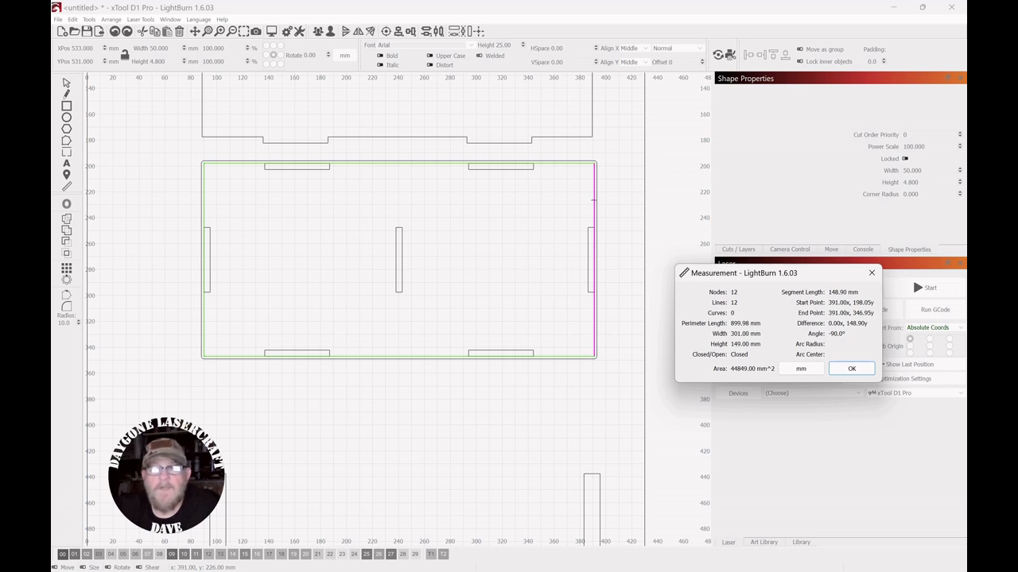
left_click(597, 207)
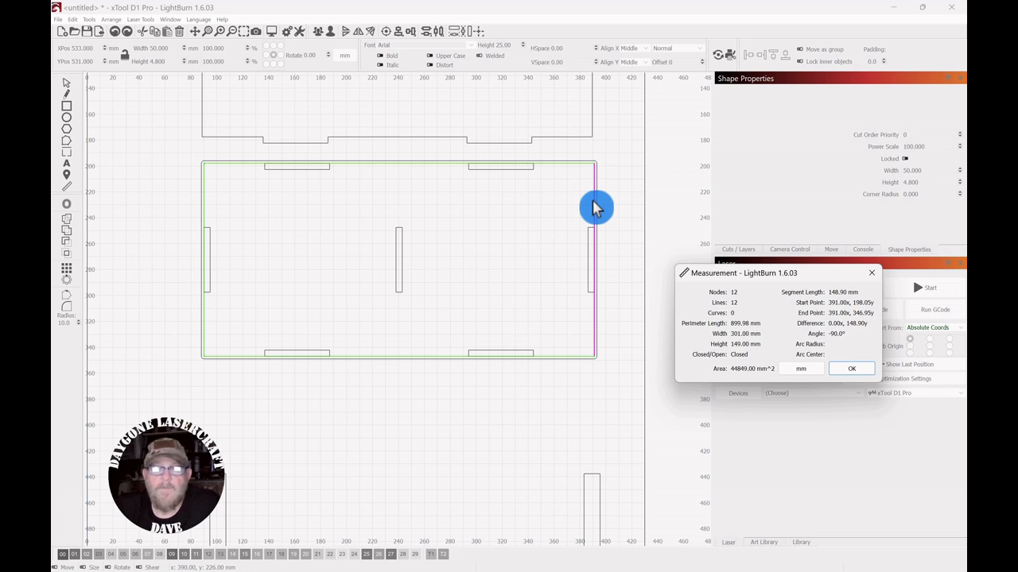
left_click(594, 205)
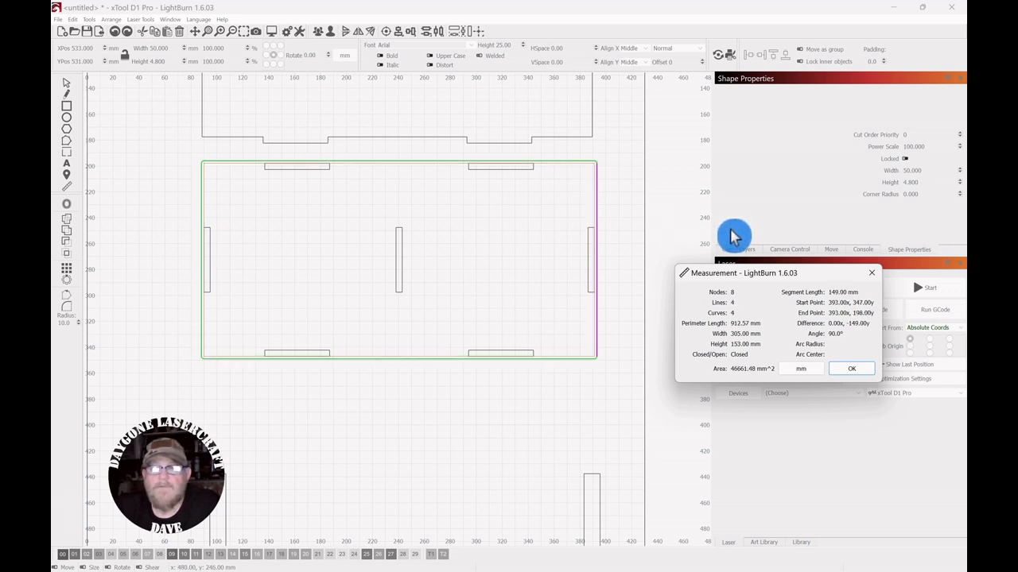
left_click(849, 375)
- Draw a rectangle about 167 by 177 mm beside the slotted panel and set its height to 138.9 mm
scroll(401, 350, "down", 3)
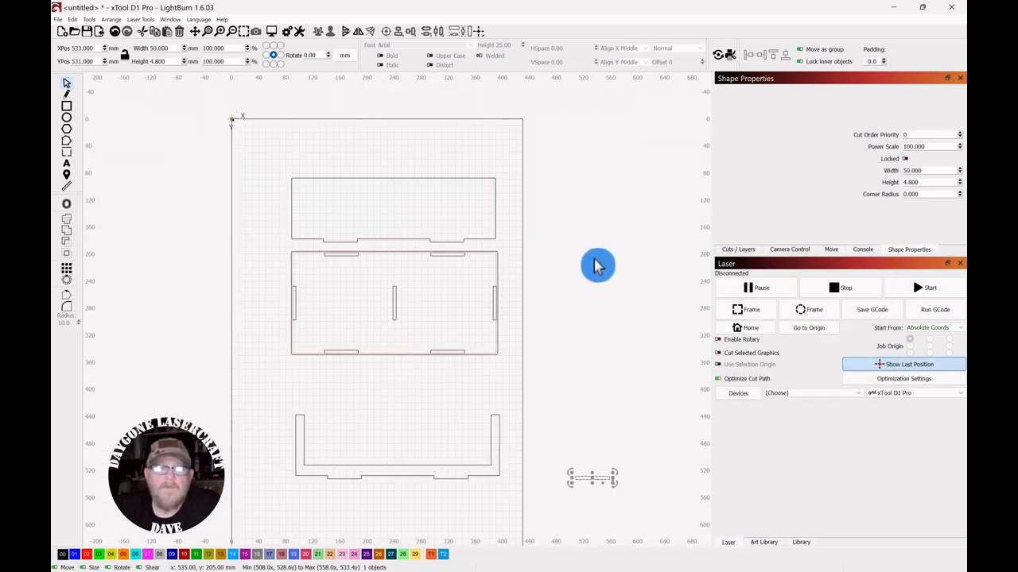
left_click_drag(596, 266, 496, 245)
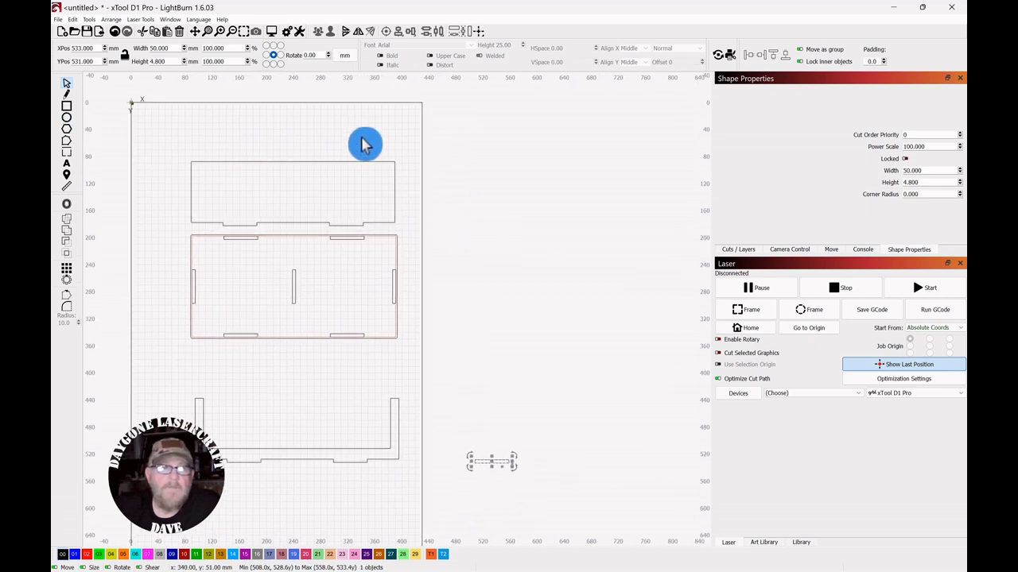
left_click_drag(363, 143, 431, 106)
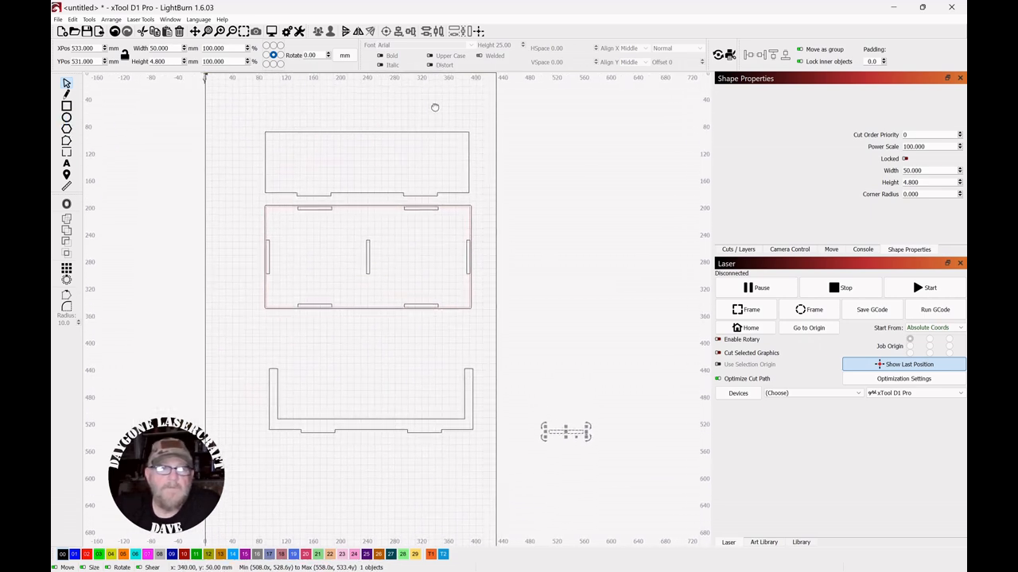
left_click(67, 116)
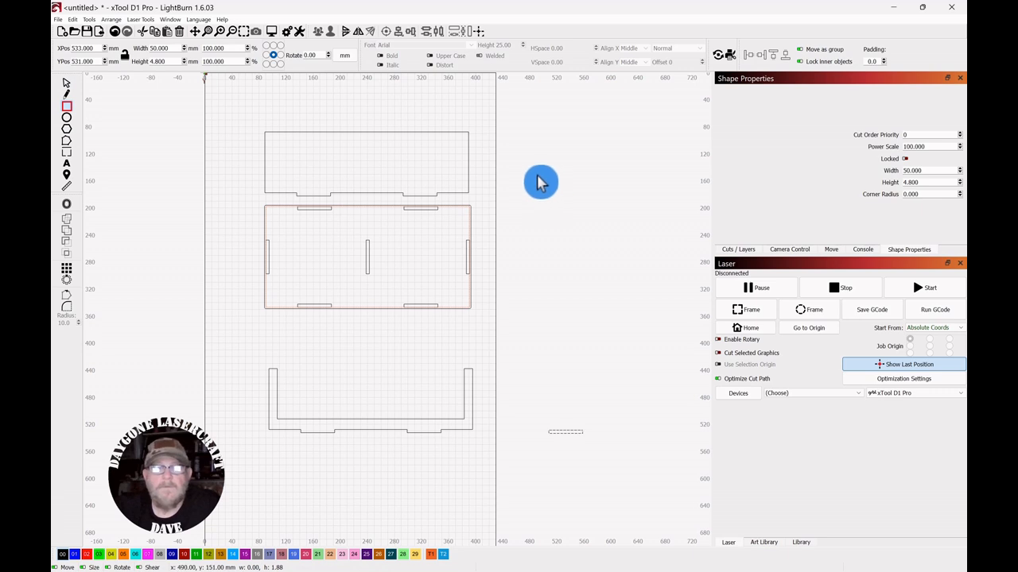
left_click_drag(535, 176, 650, 295)
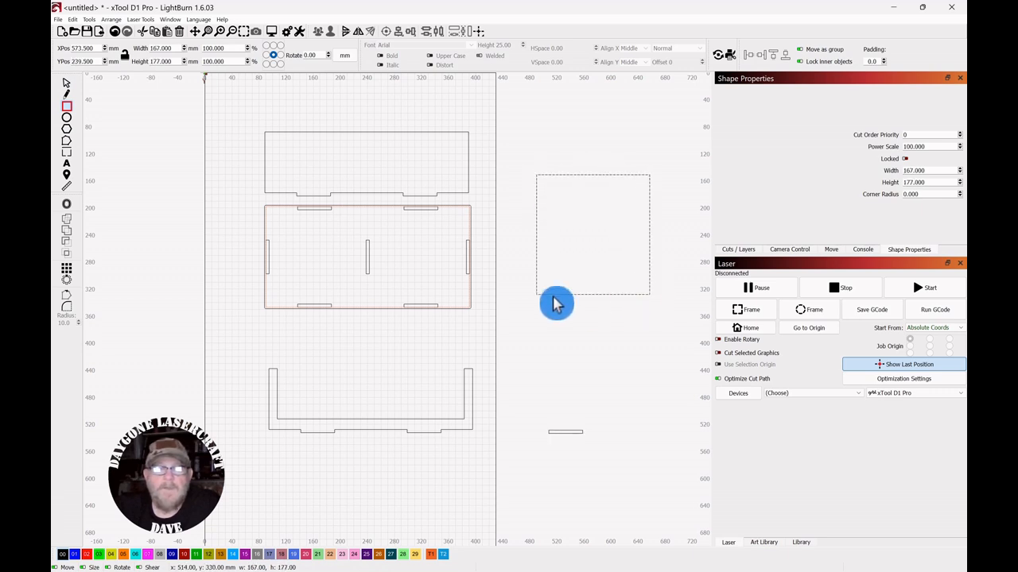
left_click(67, 83)
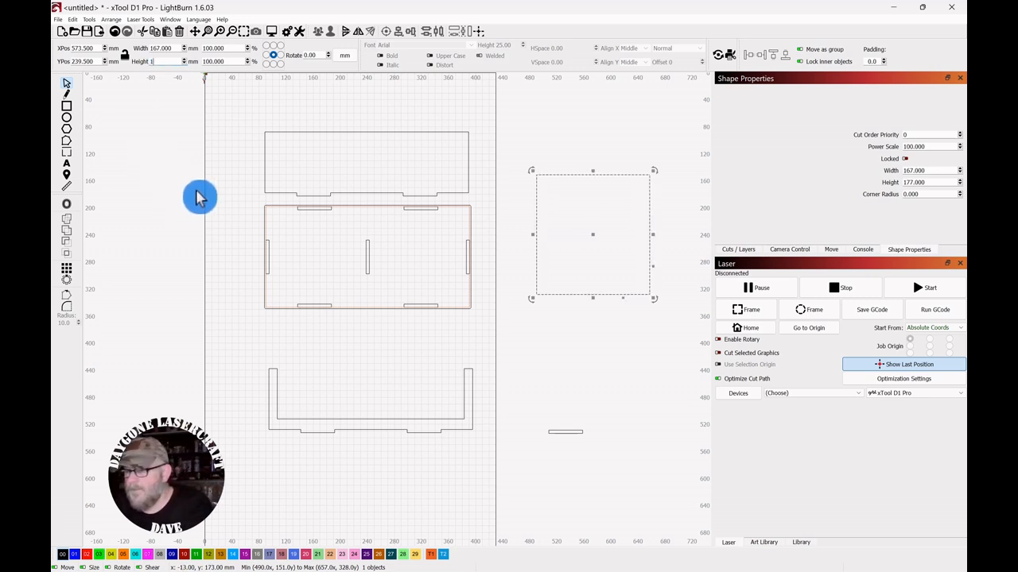
type("8")
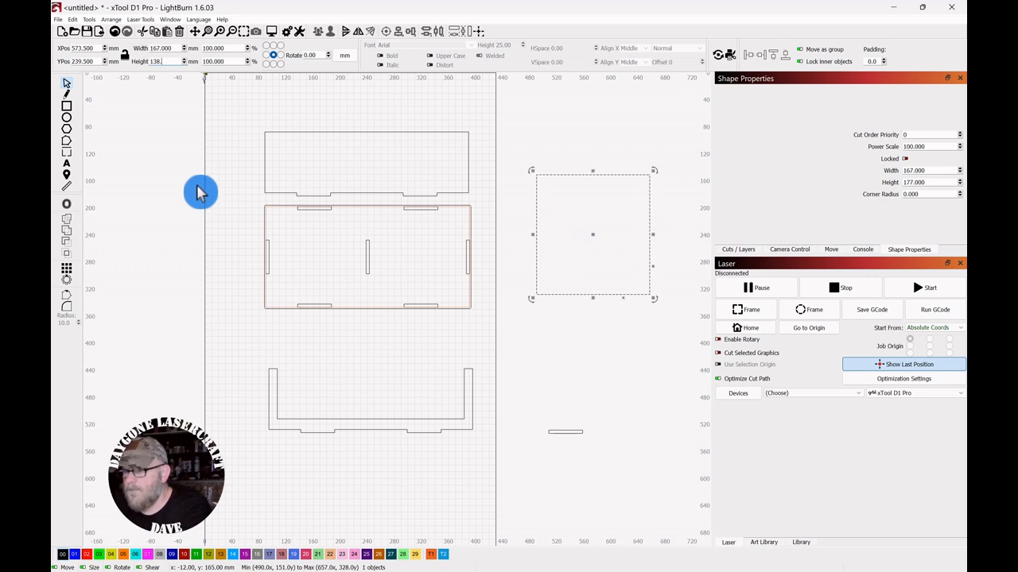
type(".9")
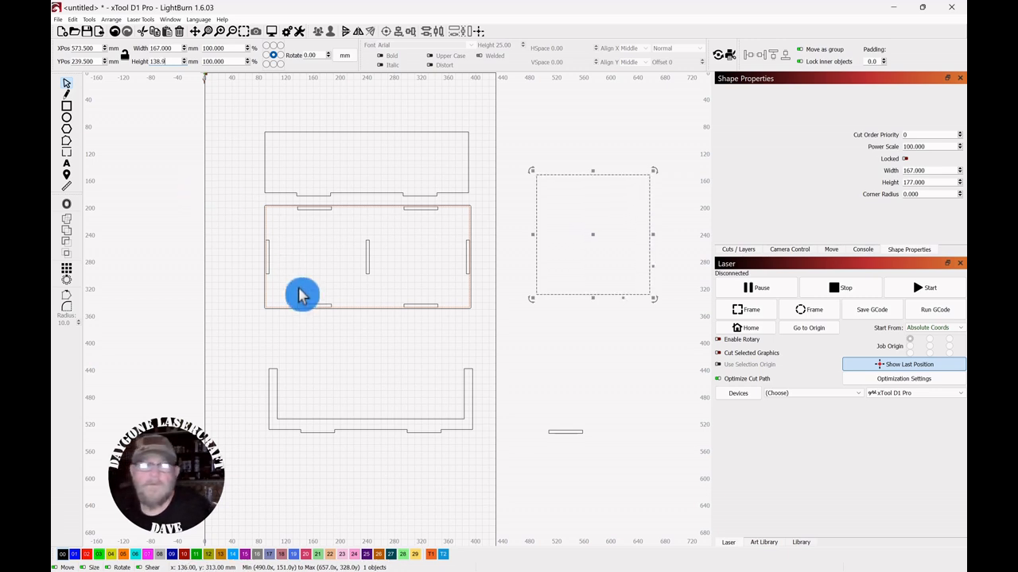
left_click(245, 222)
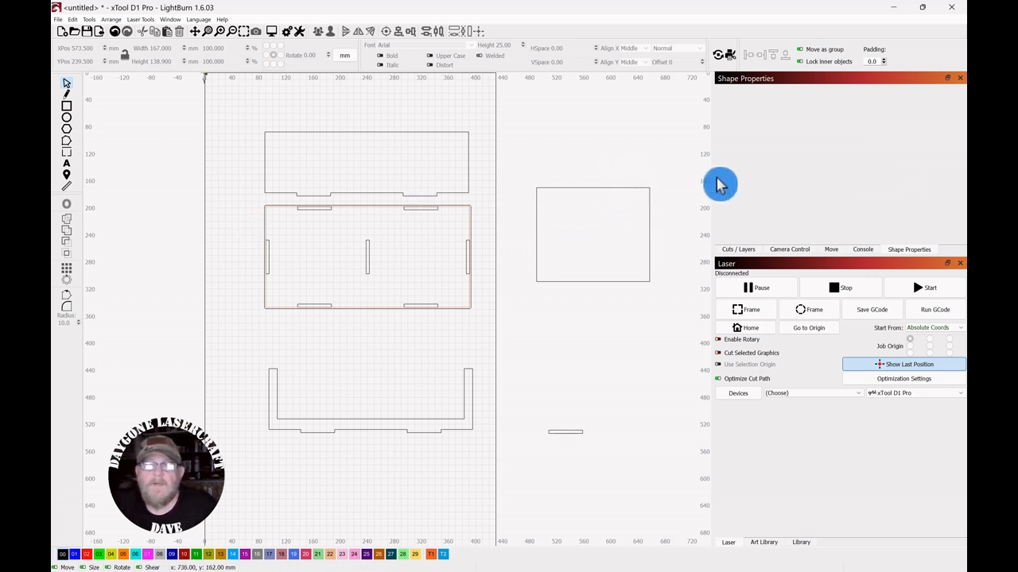
- Set the new side rectangle's width to 90 mm
left_click_drag(513, 262, 510, 256)
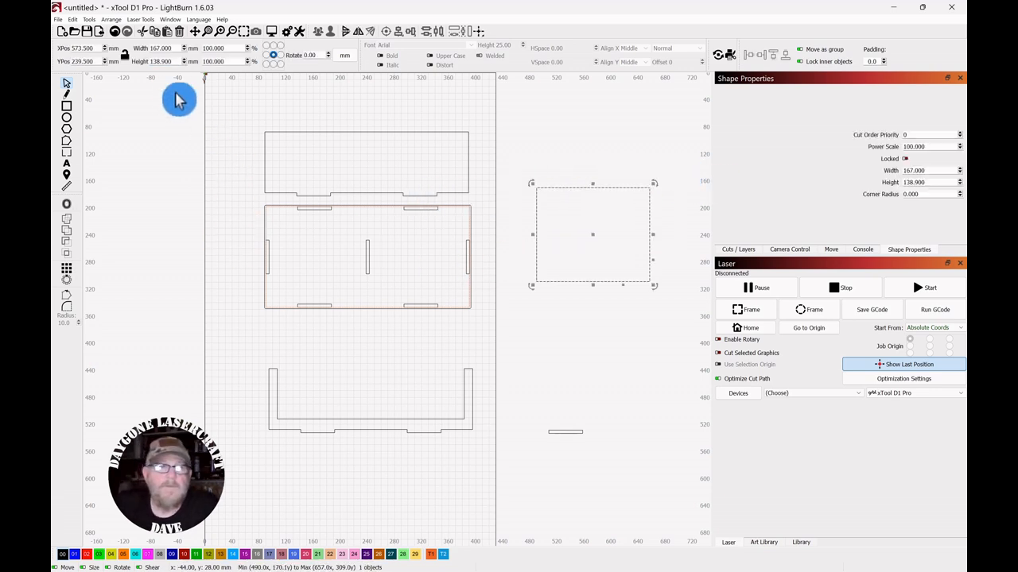
left_click_drag(177, 47, 137, 46)
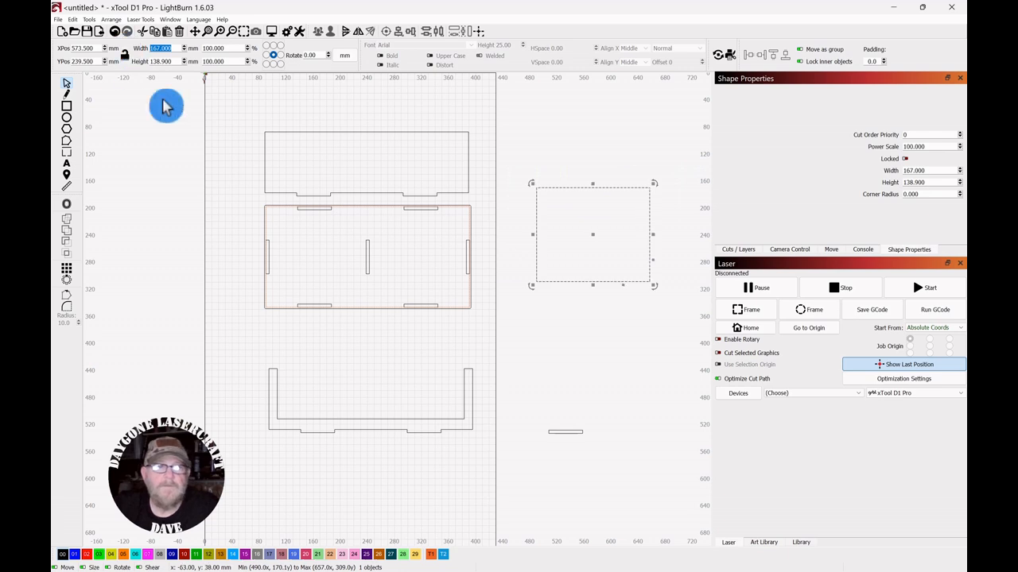
type("90")
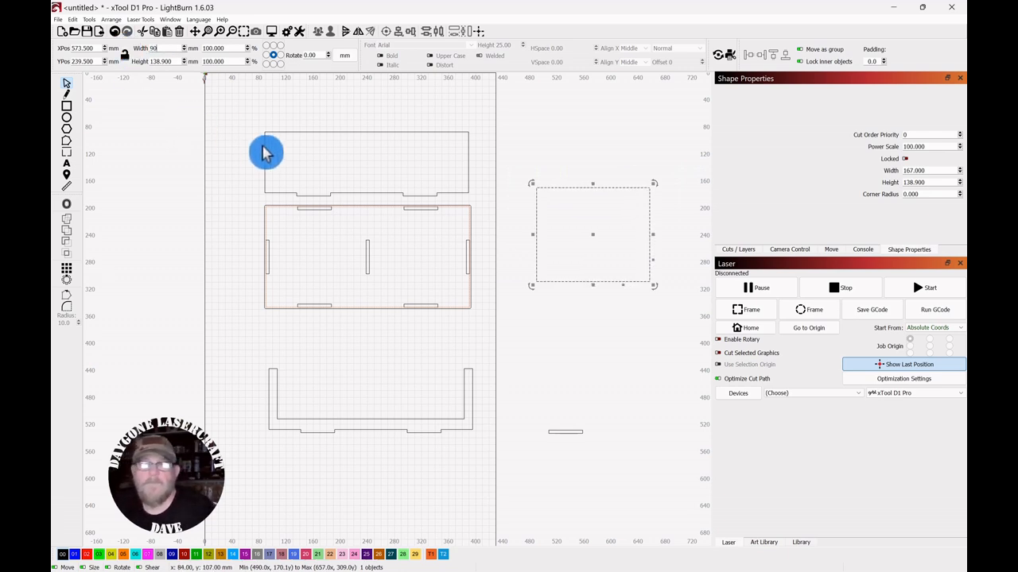
key("Return")
left_click(229, 180)
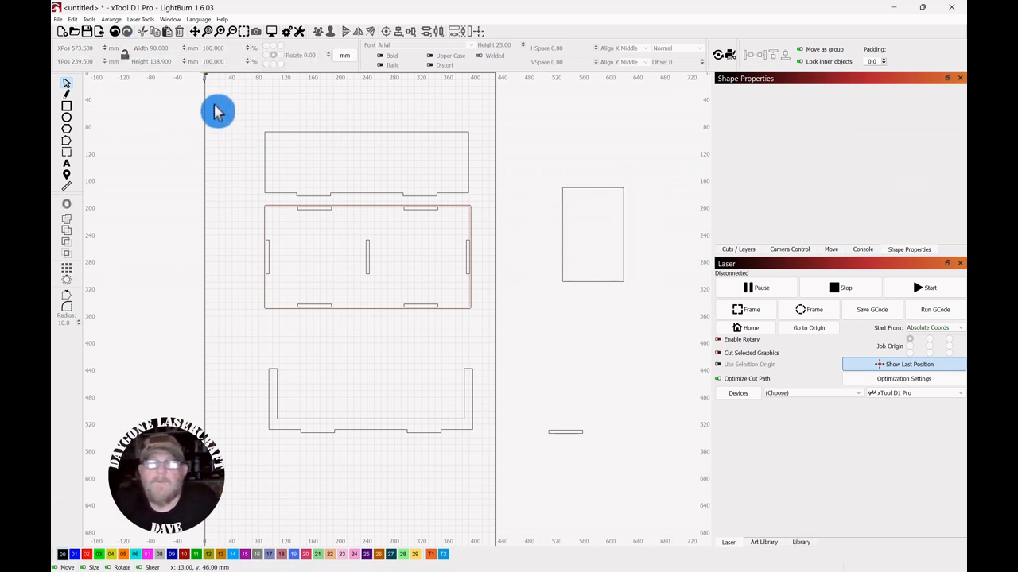
- Move the side rectangle to about 14 mm from the slotted panel's end edge, vertically centred on that panel
left_click_drag(647, 181, 541, 256)
scroll(528, 352, "up", 3)
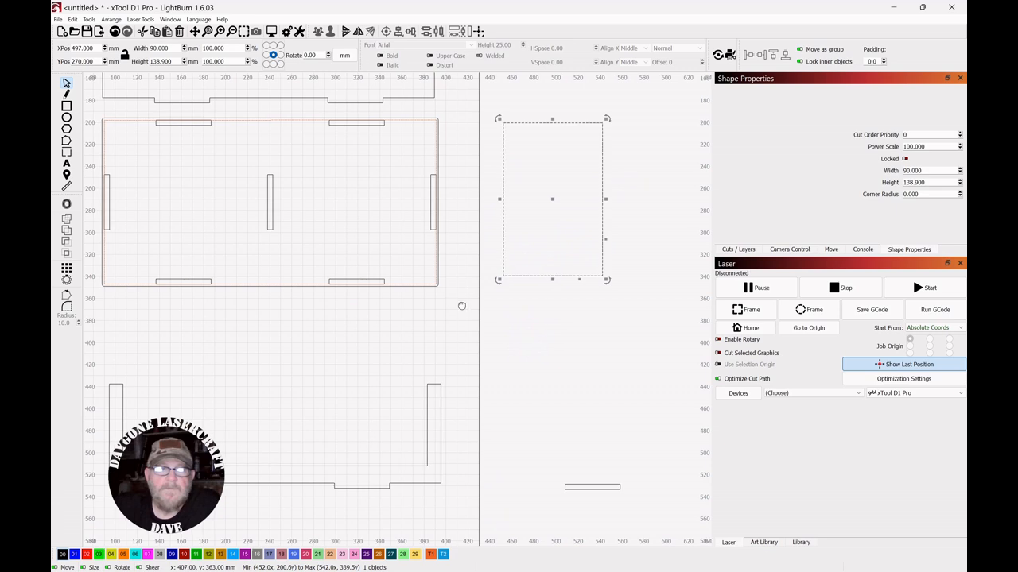
left_click_drag(461, 302, 494, 334)
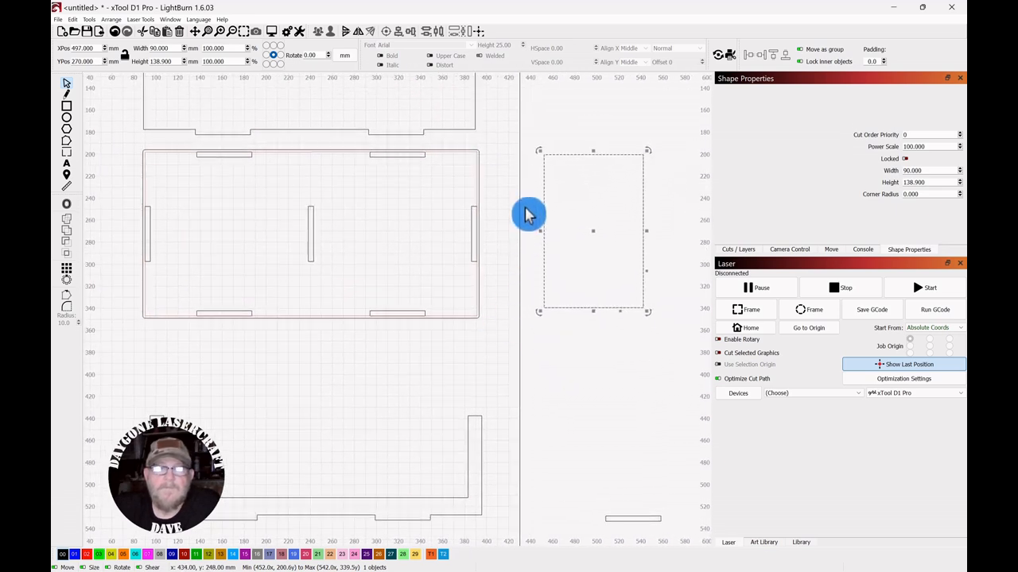
scroll(525, 239, "up", 2)
left_click_drag(525, 243, 539, 191)
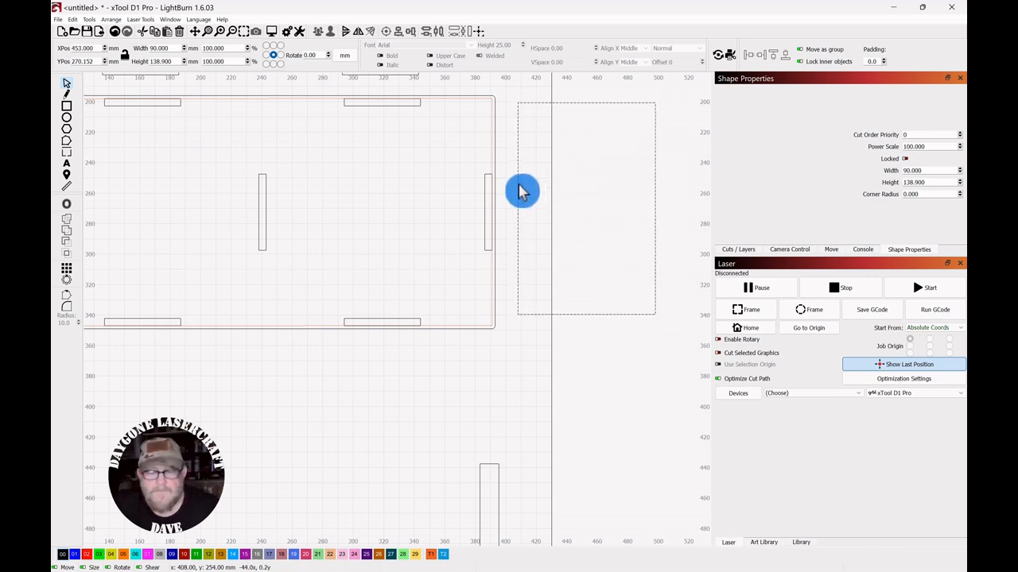
left_click_drag(521, 191, 521, 189)
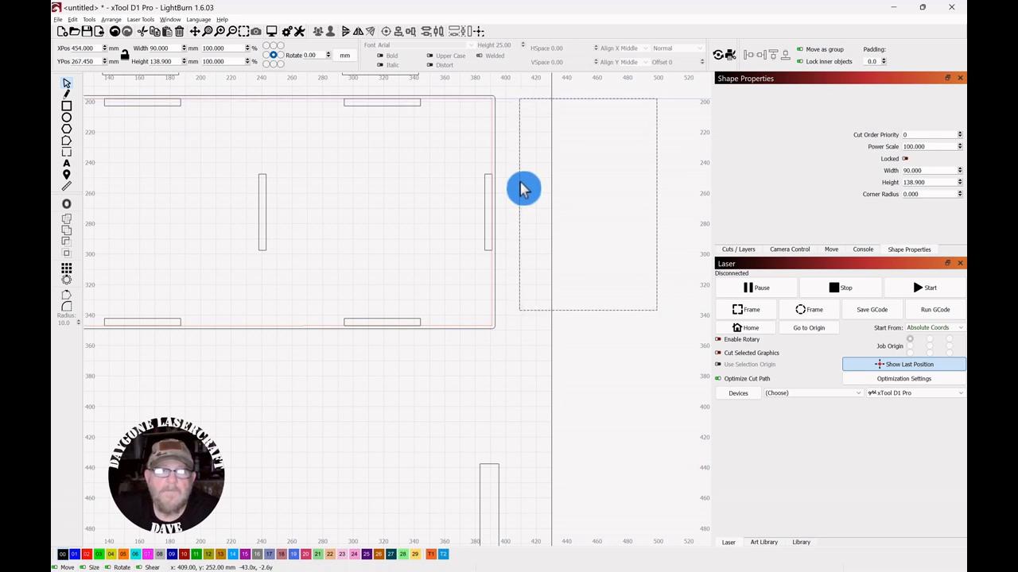
left_click_drag(521, 189, 520, 196)
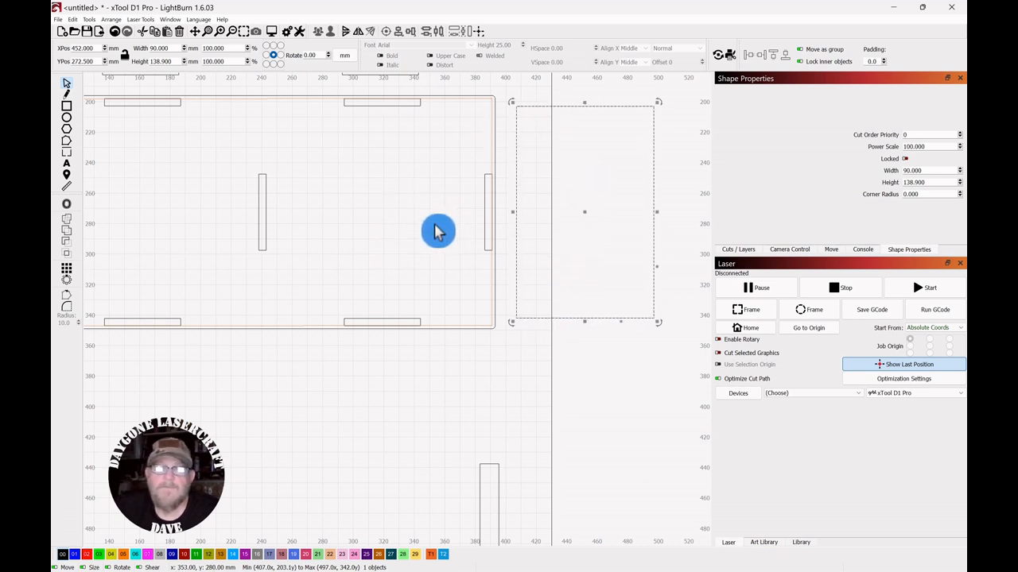
- Duplicate the 50 mm slot at the slotted panel's end and butt the copy against the side rectangle's facing edge, keeping it vertically centred
scroll(445, 227, "up", 3)
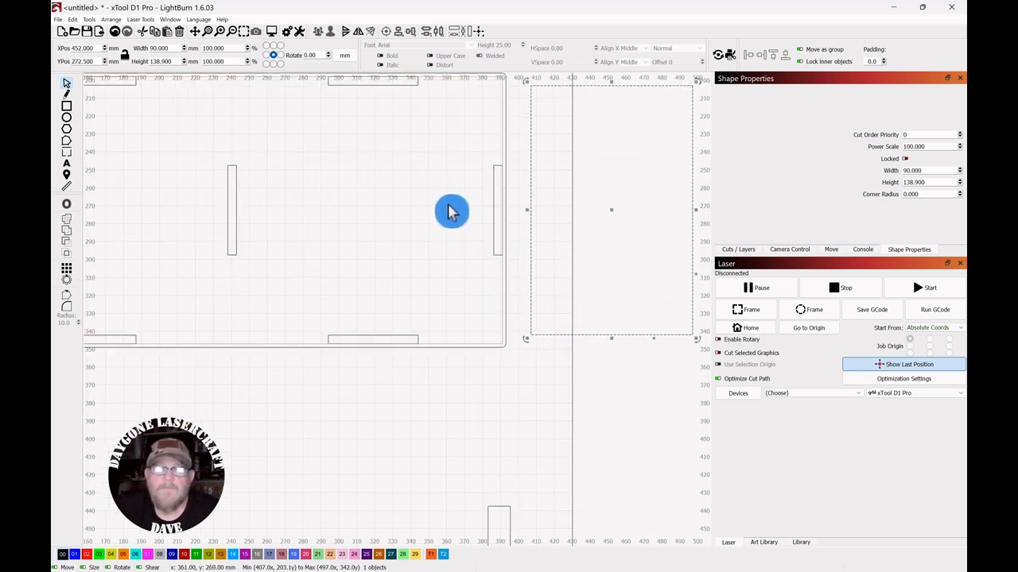
left_click(502, 243)
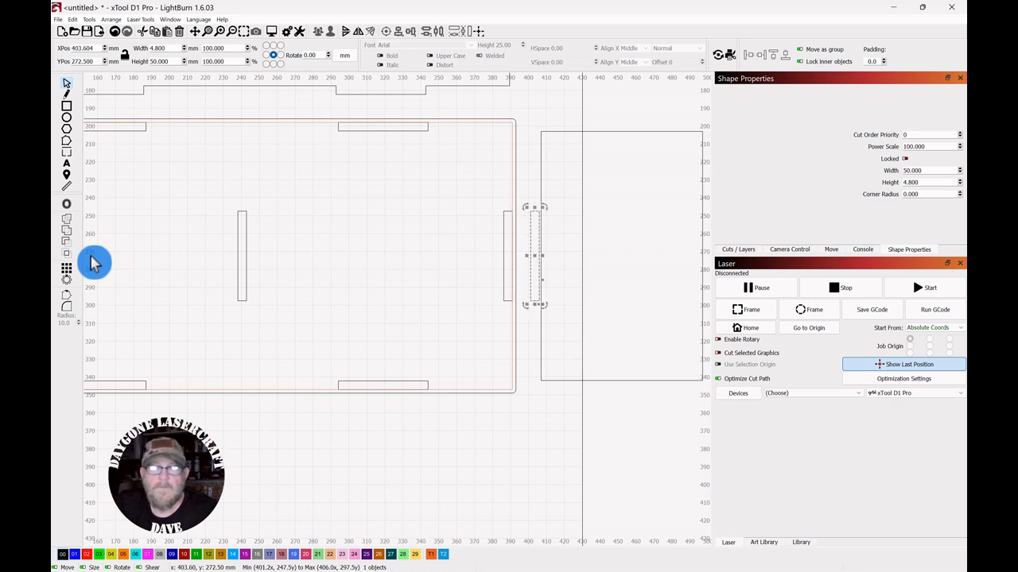
scroll(286, 251, "up", 1)
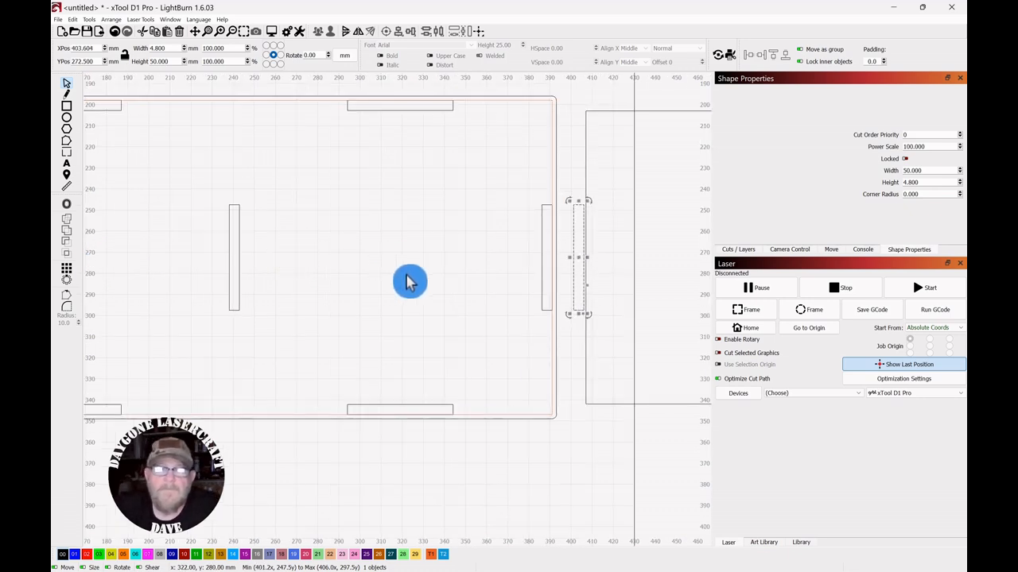
left_click_drag(407, 282, 341, 250)
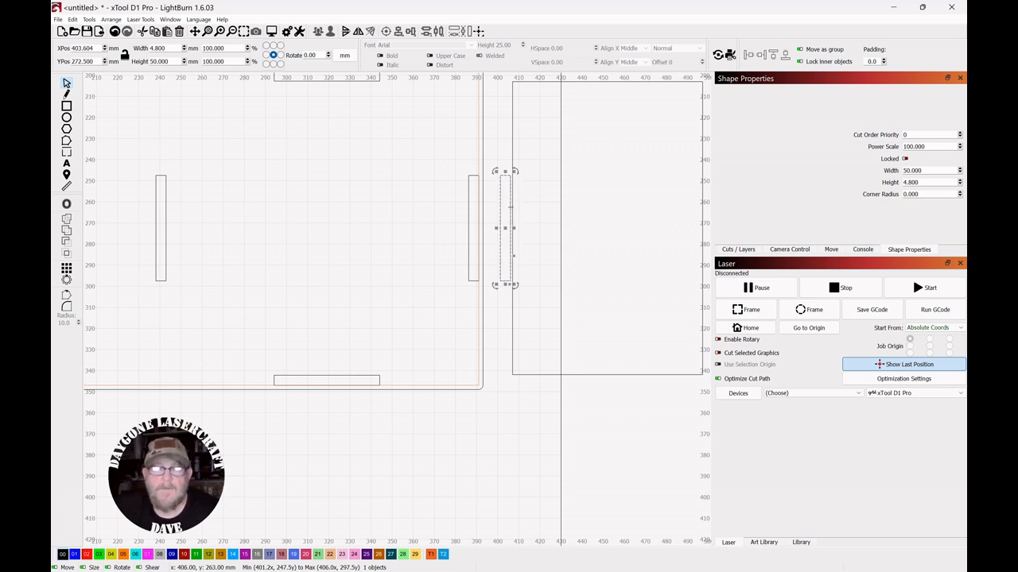
left_click_drag(509, 207, 511, 207)
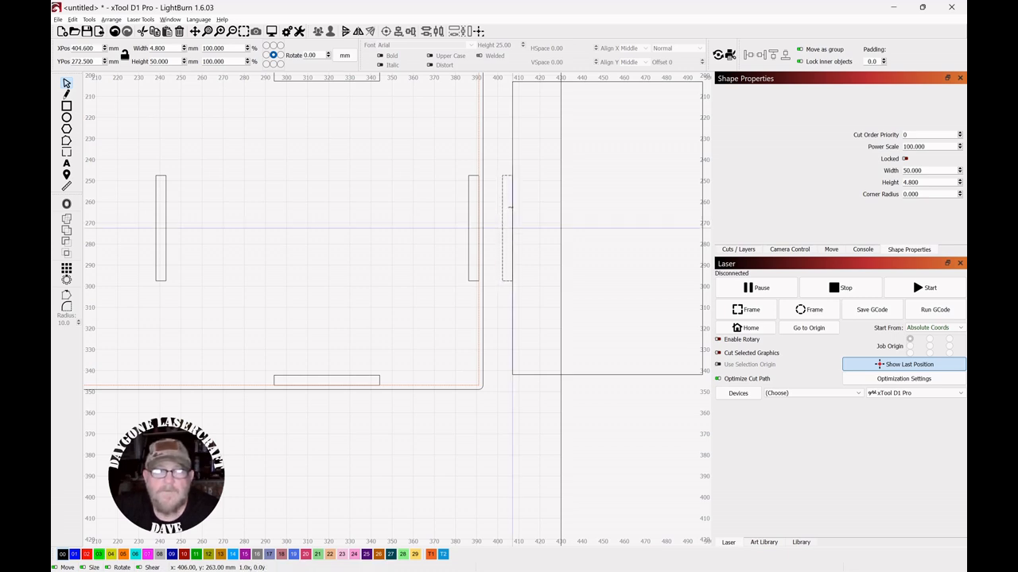
- Widen the copied slot to about 8.4 mm so it overlaps the side rectangle, and union both into one tabbed side panel
left_click_drag(509, 207, 510, 207)
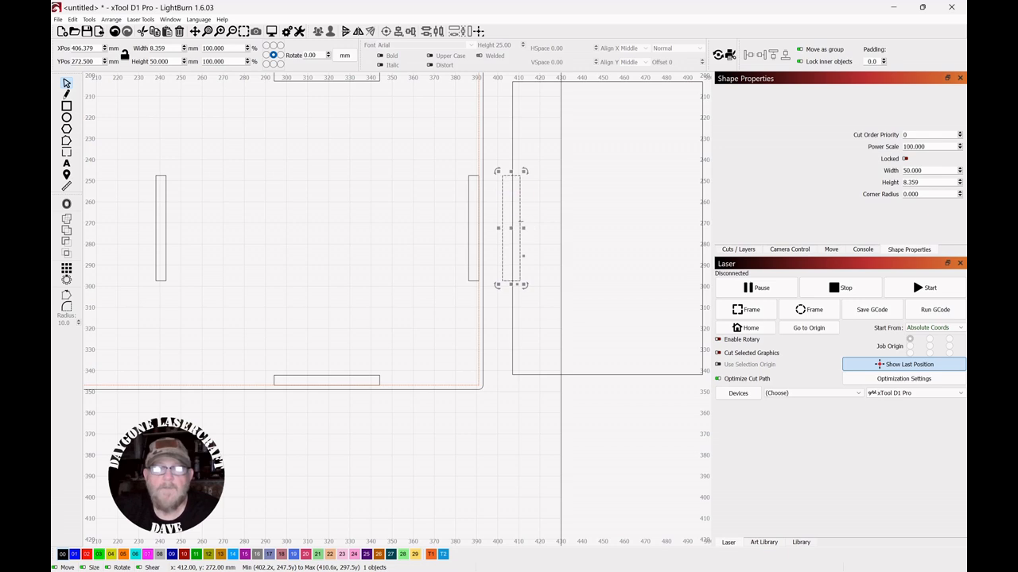
scroll(501, 189, "down", 3)
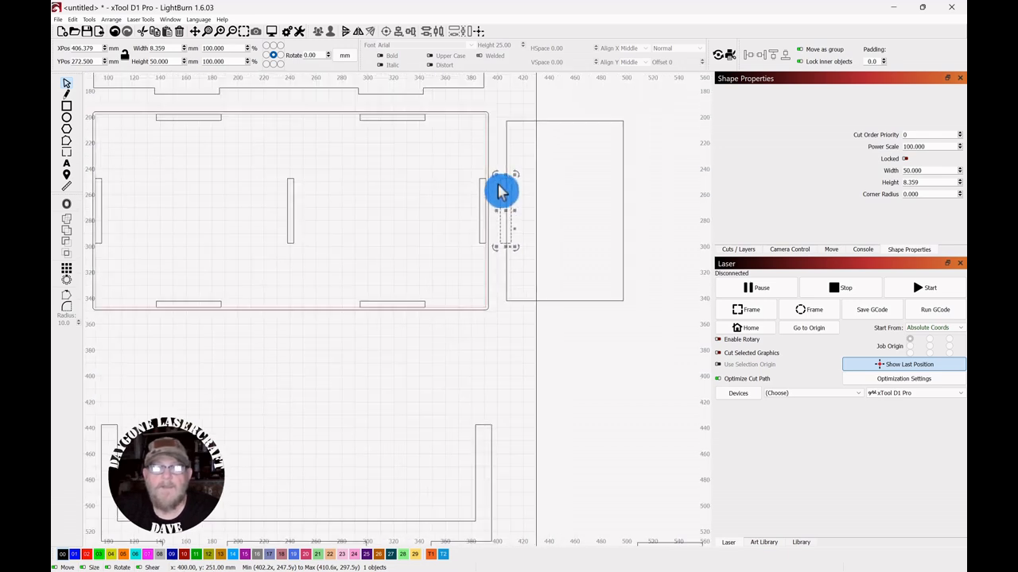
left_click(643, 118)
left_click_drag(642, 110, 509, 318)
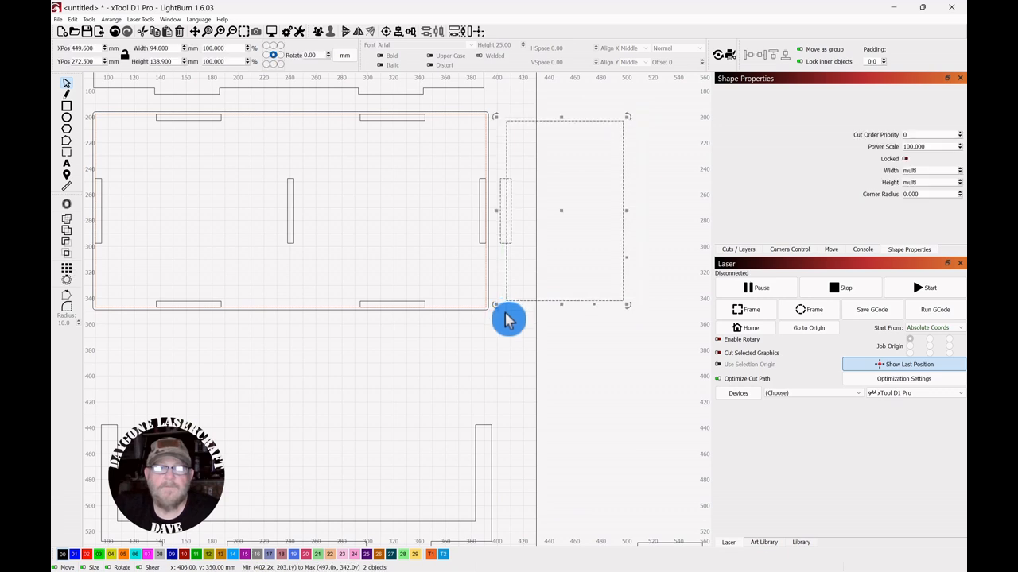
left_click(67, 229)
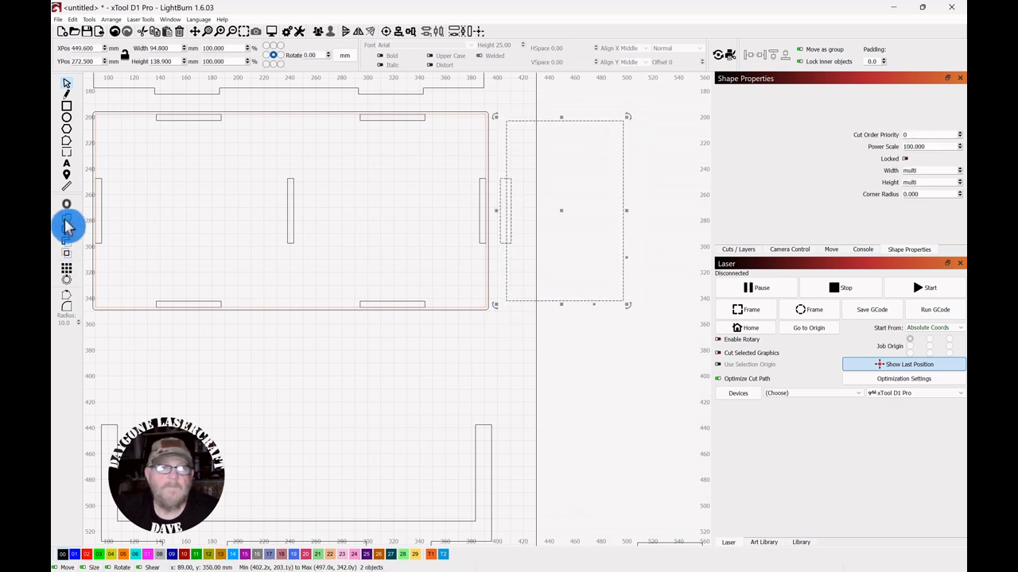
scroll(469, 340, "down", 2)
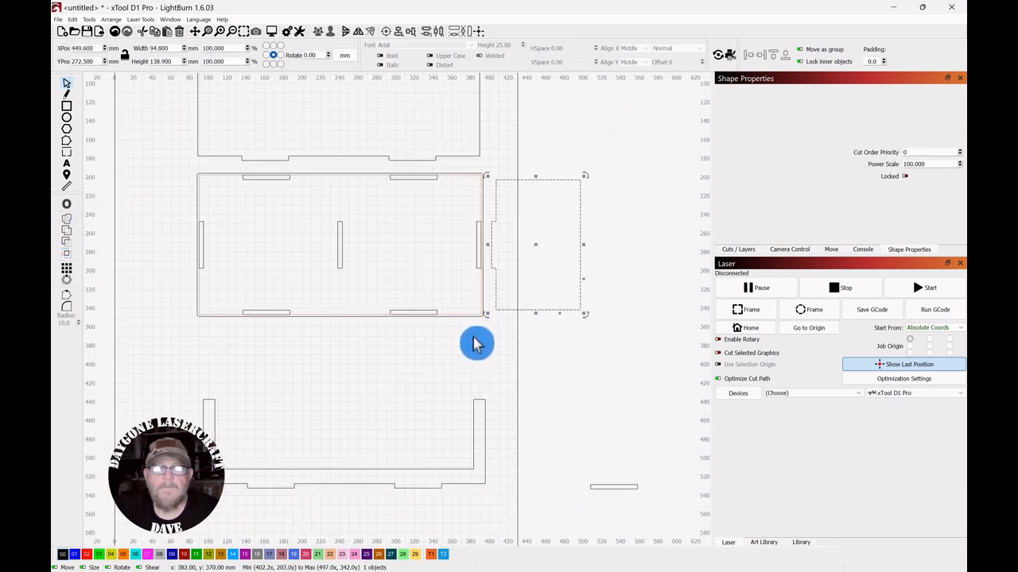
left_click(510, 354)
mouse_move(510, 354)
left_mouse_down()
mouse_move(538, 345)
mouse_move(533, 332)
mouse_move(500, 368)
mouse_move(521, 353)
left_mouse_up()
scroll(537, 339, "down", 1)
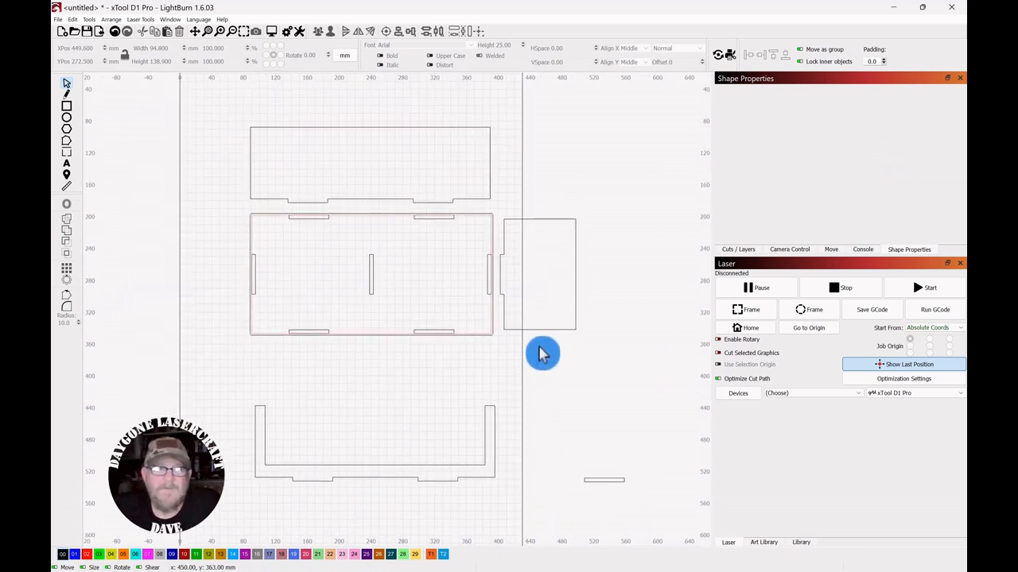
- Duplicate the tabbed side panel twice, placing one copy about 154 mm below the original and another about 155 mm above it
left_click_drag(603, 190, 545, 318)
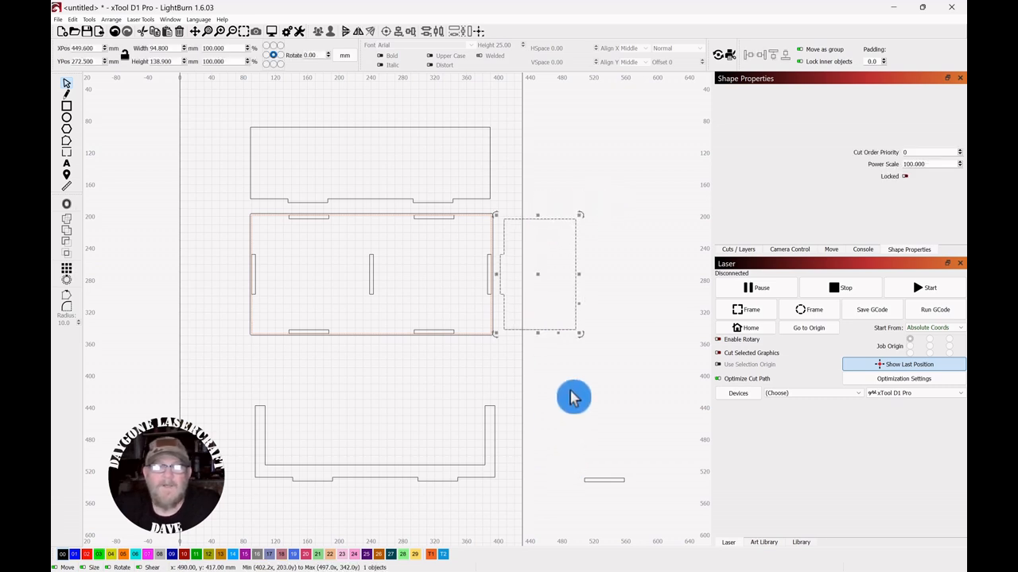
left_click_drag(563, 386, 529, 365)
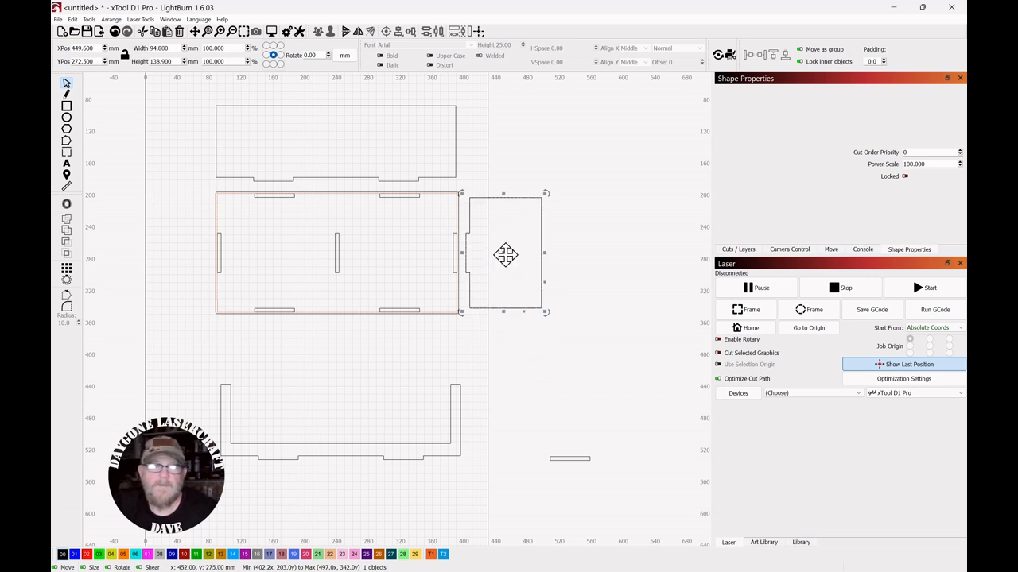
left_click_drag(506, 255, 504, 382)
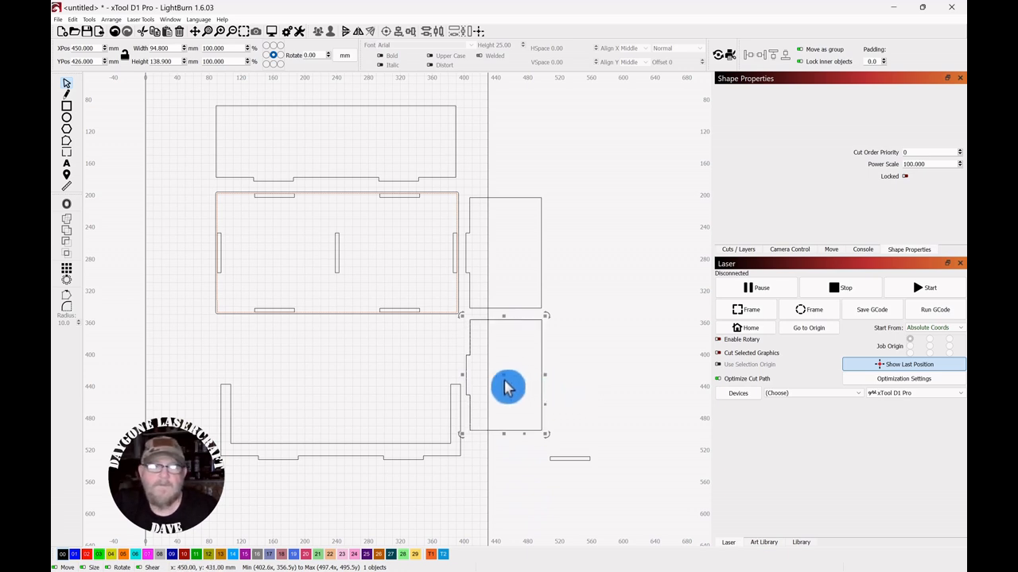
left_click_drag(501, 376, 508, 131)
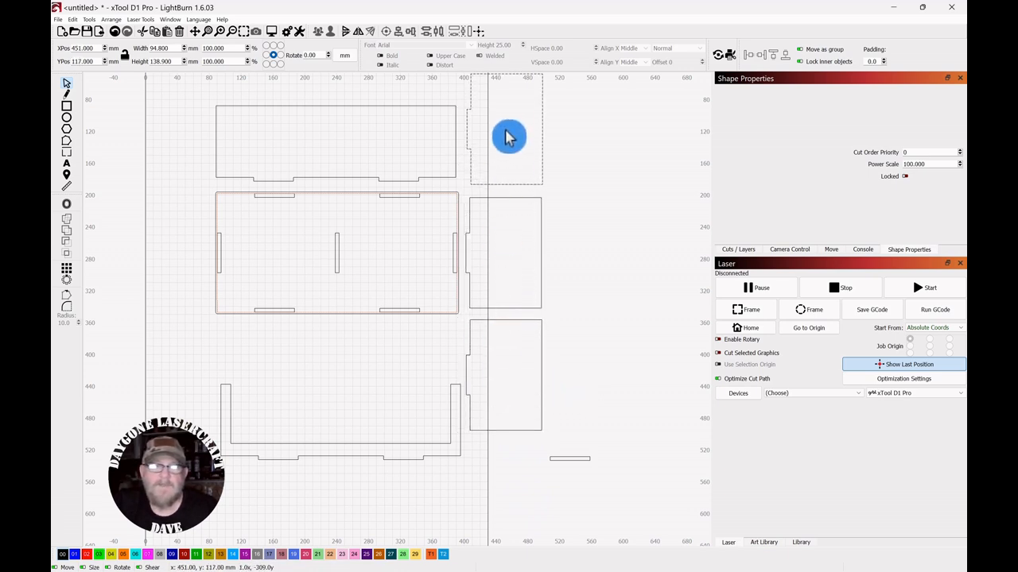
left_click(598, 241)
- Shift the three side panels down about 42 mm together and move the loose 50 mm slot rectangle above them
scroll(604, 282, "down", 2)
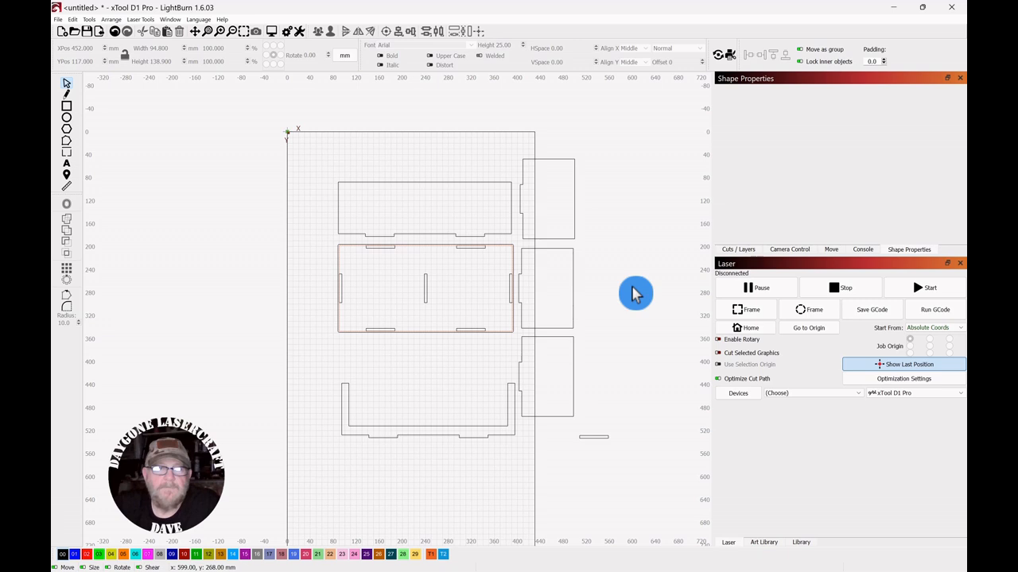
left_click_drag(581, 132, 543, 427)
left_click_drag(545, 288, 549, 319)
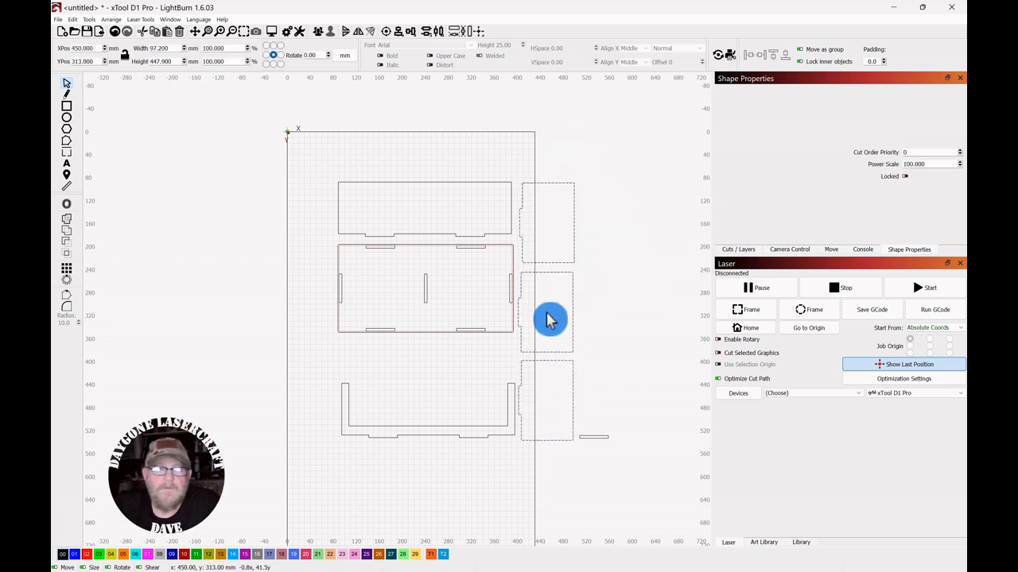
left_click(593, 436)
left_click_drag(593, 437, 548, 152)
left_click(650, 307)
- Add the text "COFFEE BAR" in the ARCO Typography font at the U-shaped front panel
scroll(421, 334, "up", 3)
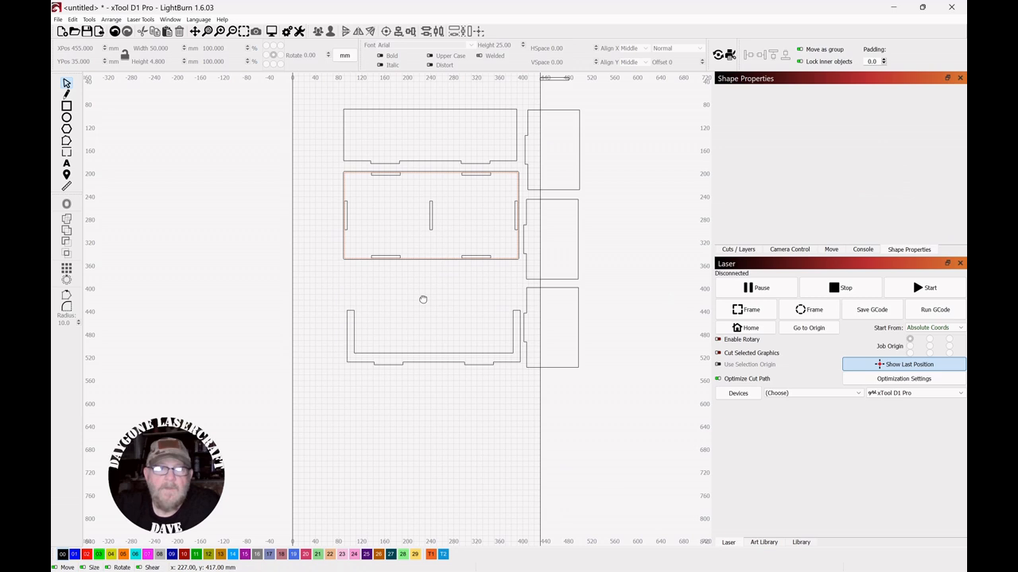
scroll(427, 307, "up", 2)
left_click_drag(467, 304, 458, 191)
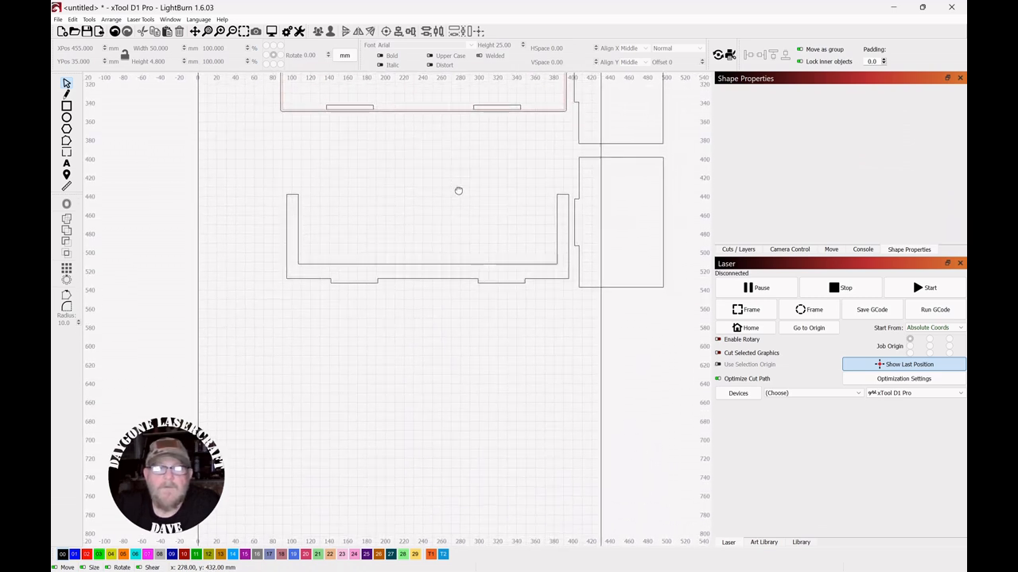
scroll(458, 191, "up", 1)
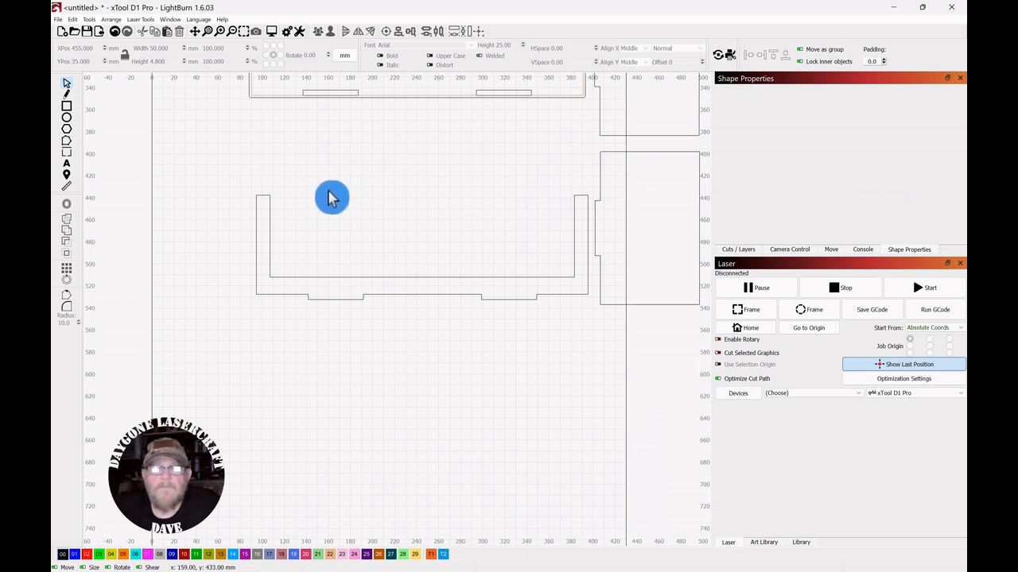
scroll(410, 168, "down", 1)
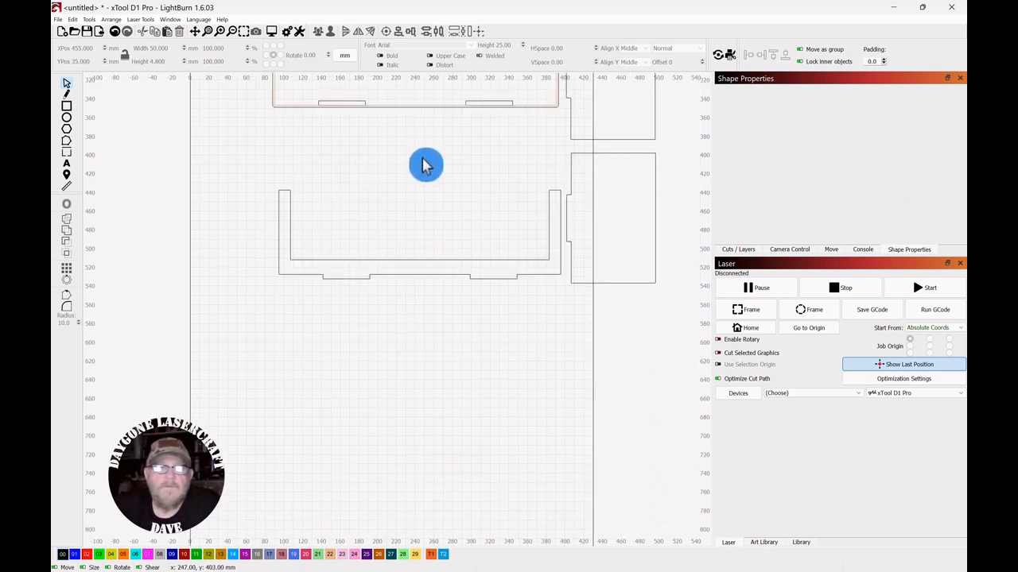
left_click_drag(422, 159, 410, 190)
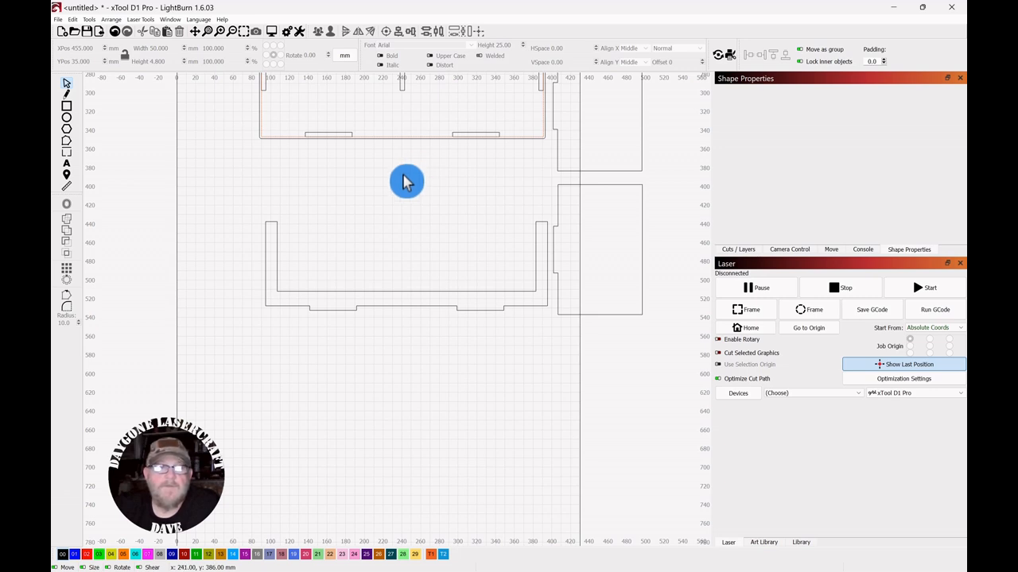
left_click(67, 164)
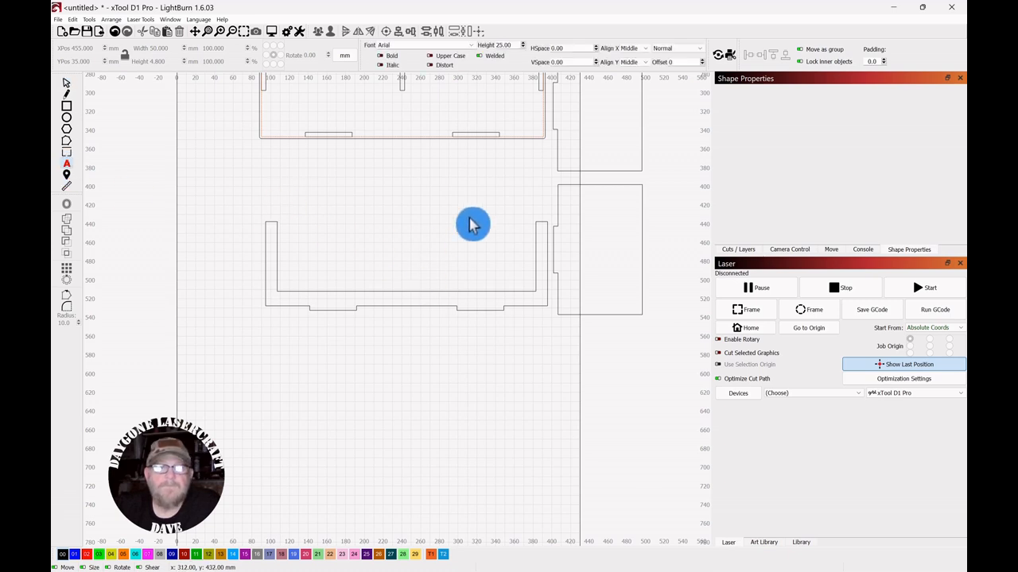
left_click(472, 48)
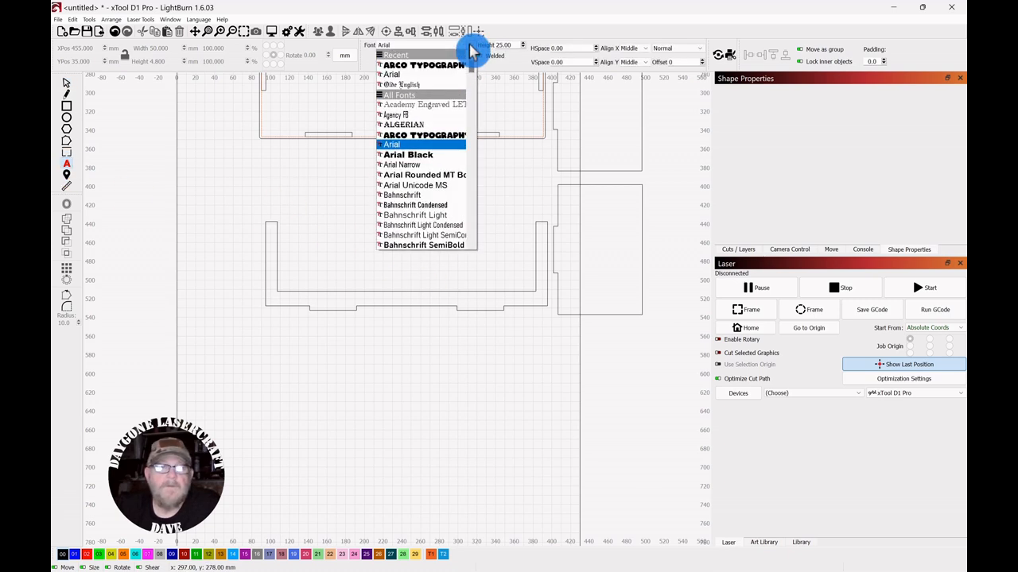
left_click(422, 136)
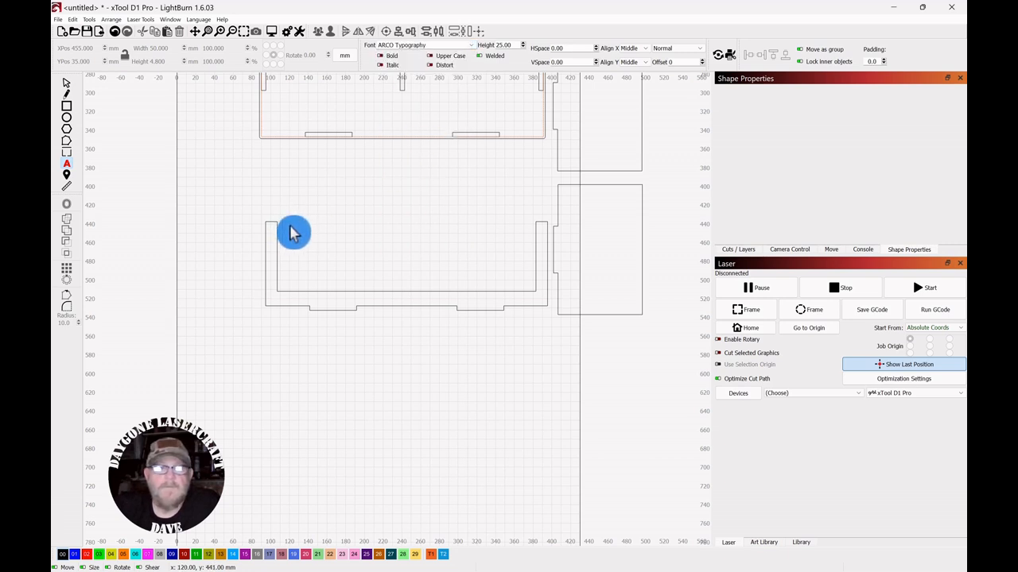
left_click(288, 252)
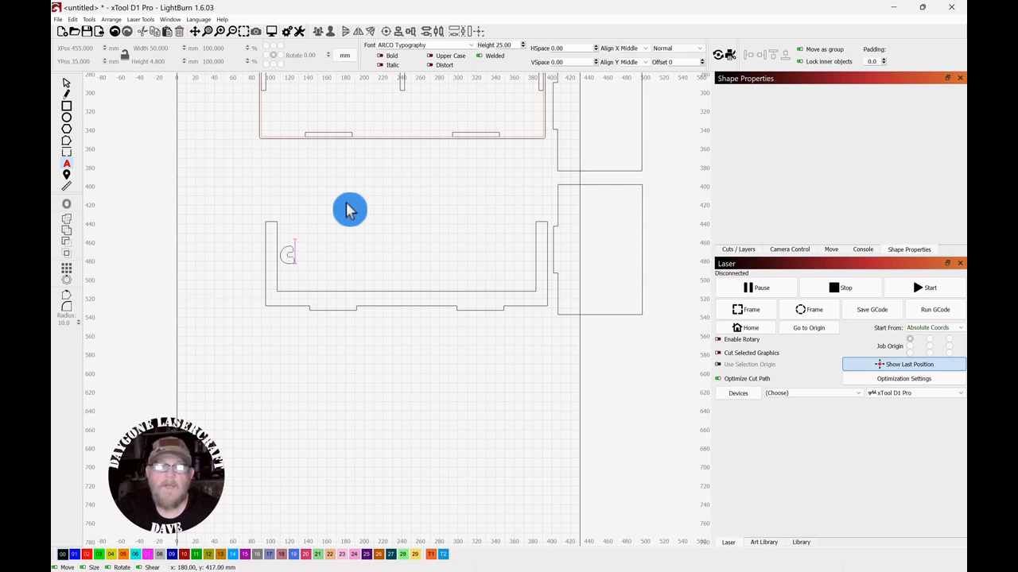
type("OFFED")
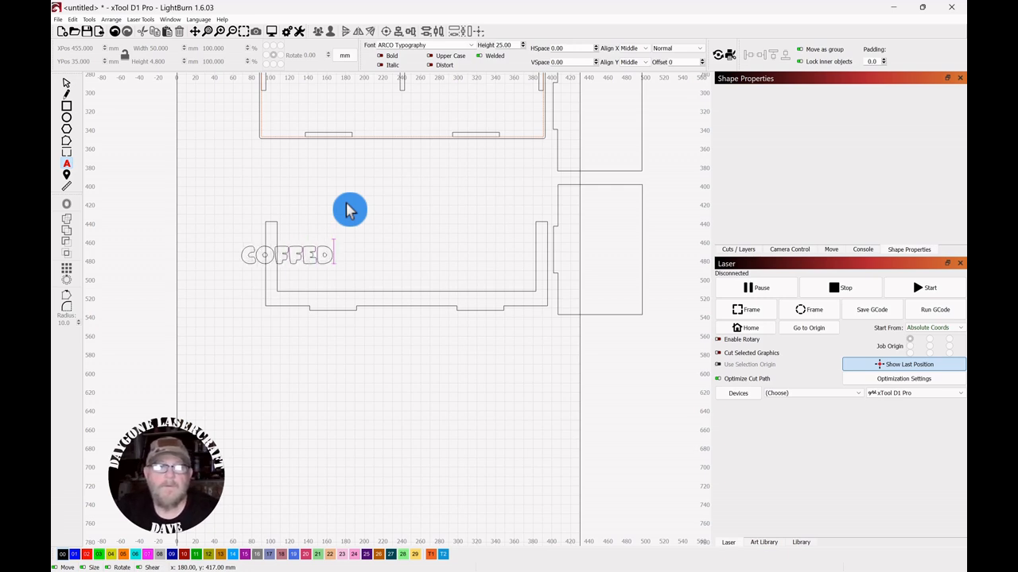
key("BackSpace")
type("E")
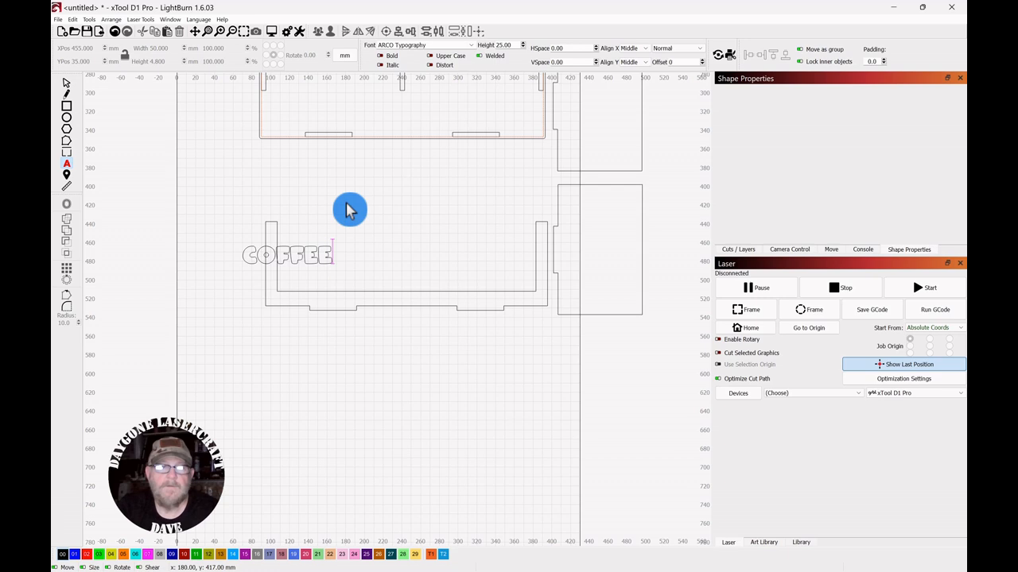
type(" BAR")
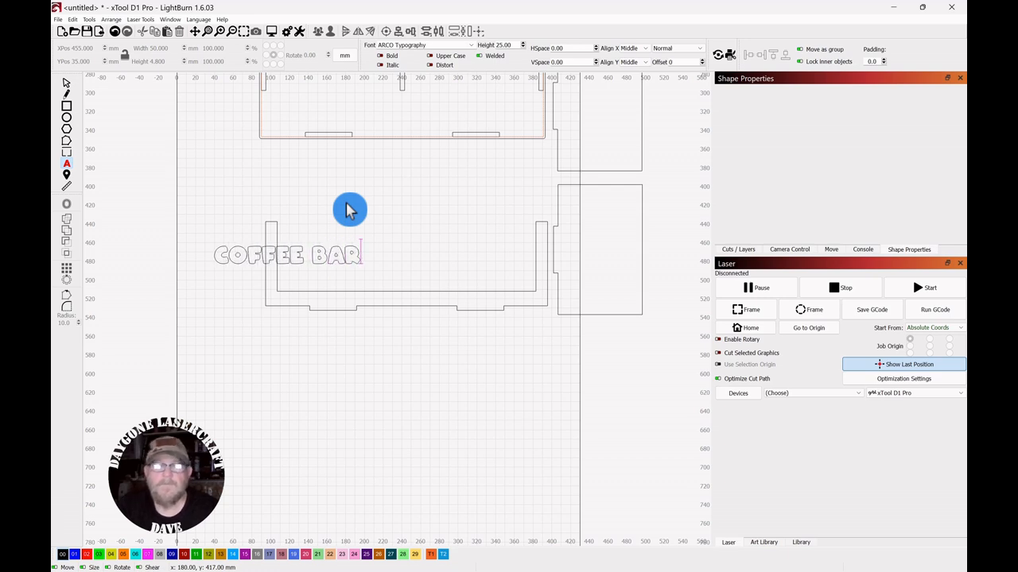
left_click(68, 84)
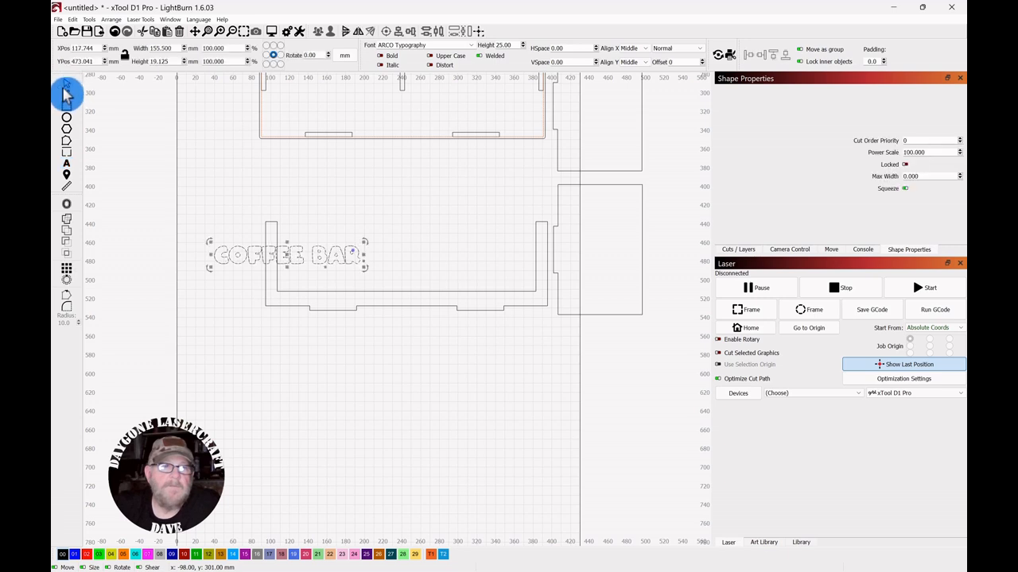
- Enlarge the COFFEE BAR text to about 289 by 36 mm and place it across the front panel's opening, near its lower inner edge
left_click_drag(366, 243, 405, 233)
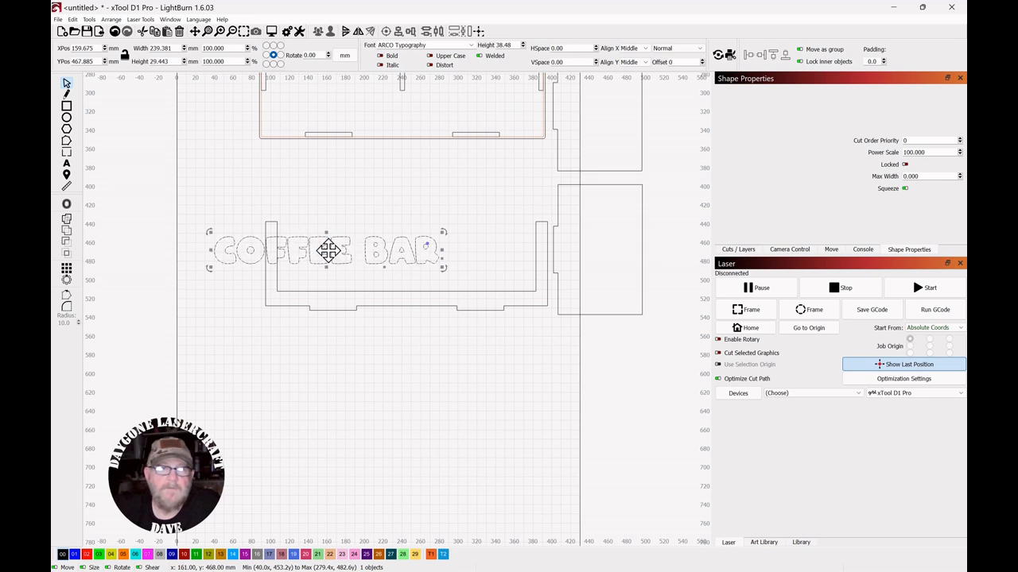
left_click_drag(329, 250, 403, 277)
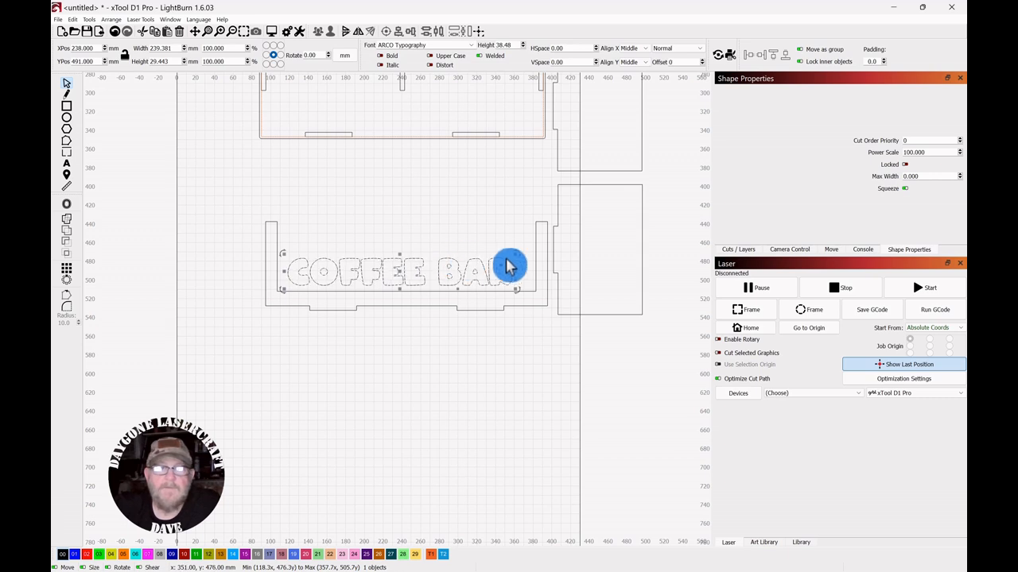
left_click_drag(516, 255, 530, 248)
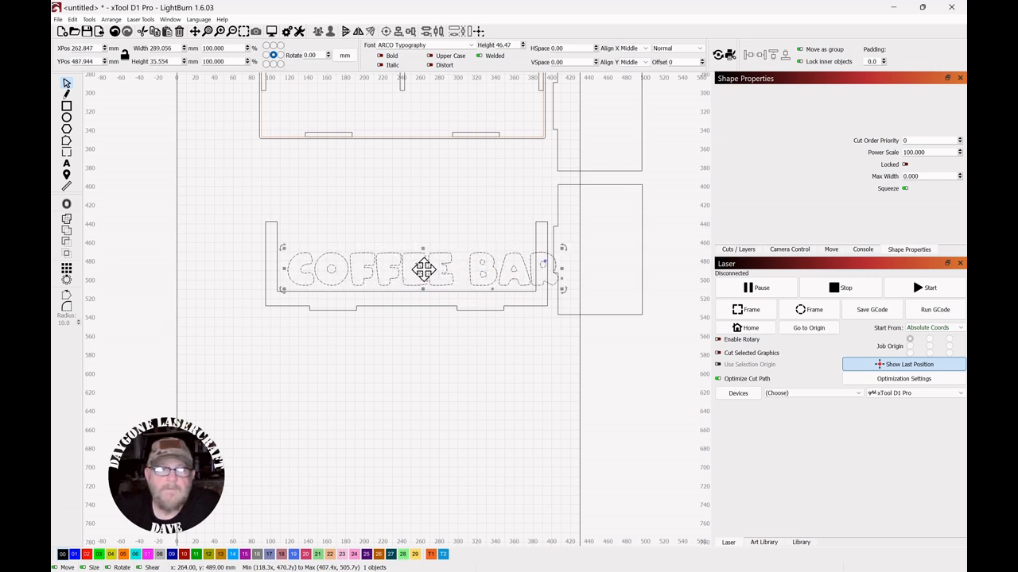
left_click_drag(422, 276, 416, 278)
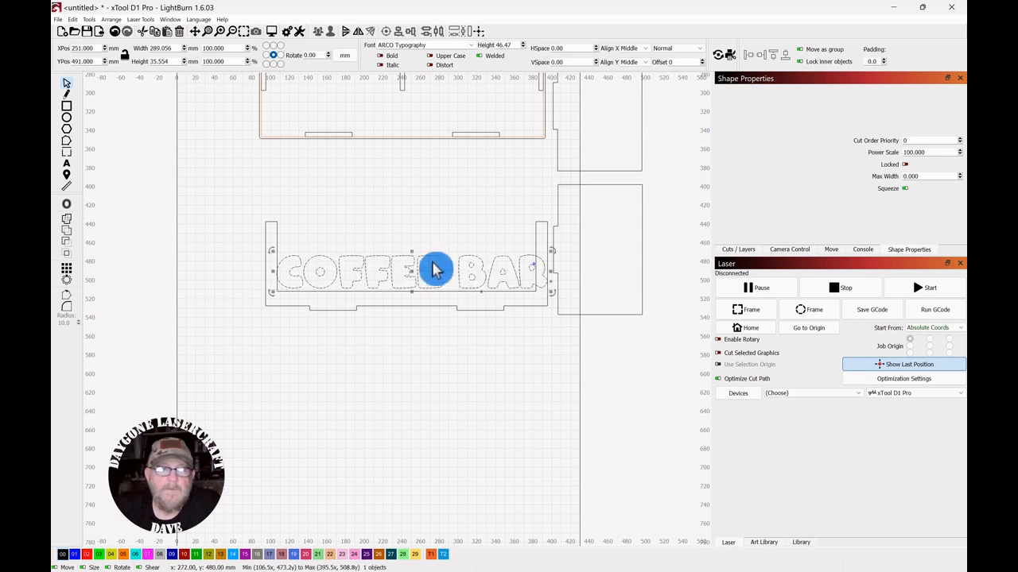
scroll(436, 269, "up", 2)
left_click_drag(434, 351, 424, 234)
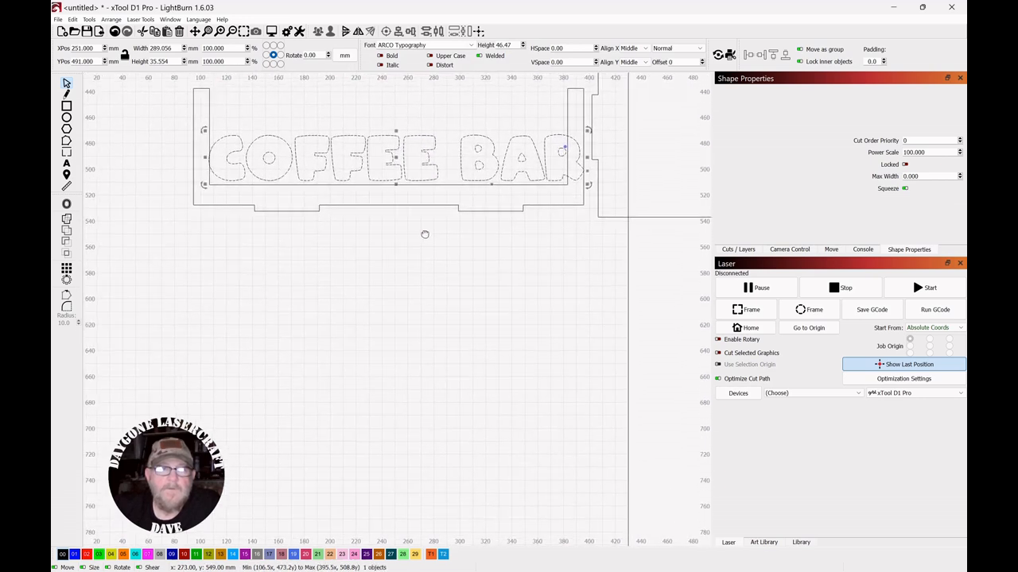
- Shrink the COFFEE BAR text to about 280.5 by 34.5 mm and place it at X 245, Y 496 mm over the front panel
left_click(587, 143)
left_click(587, 148, "shift")
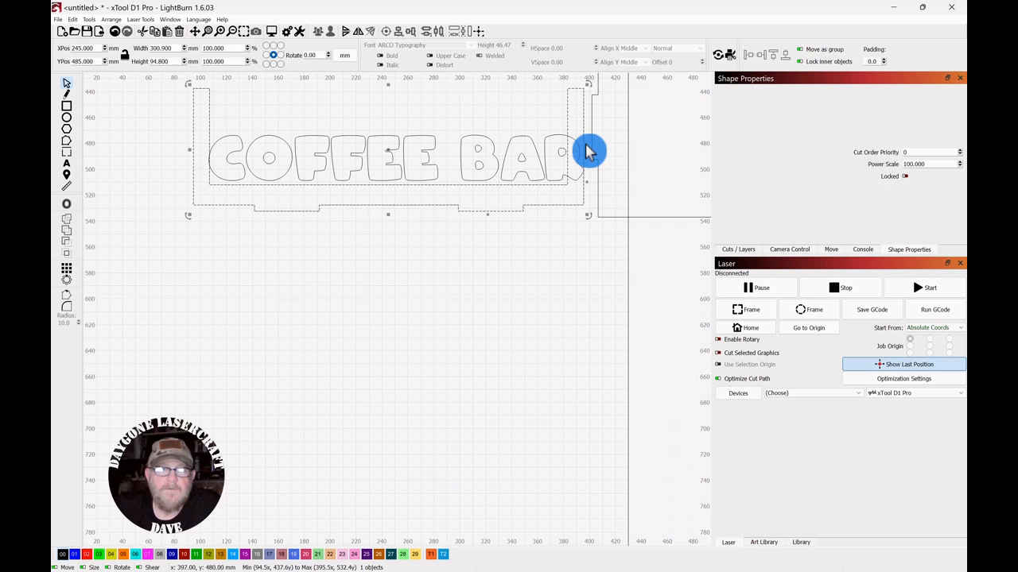
left_click(551, 184)
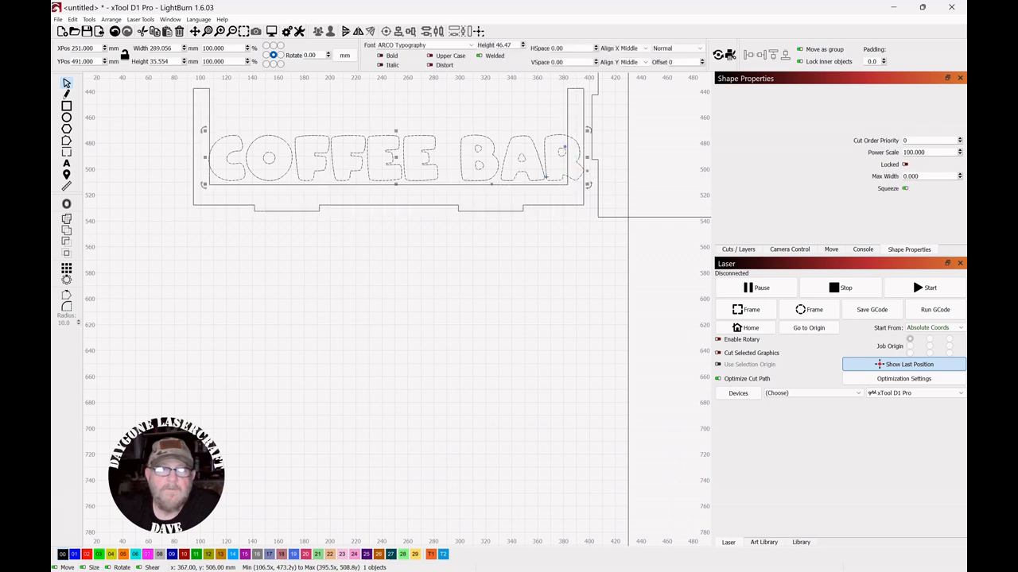
left_click_drag(586, 133, 580, 137)
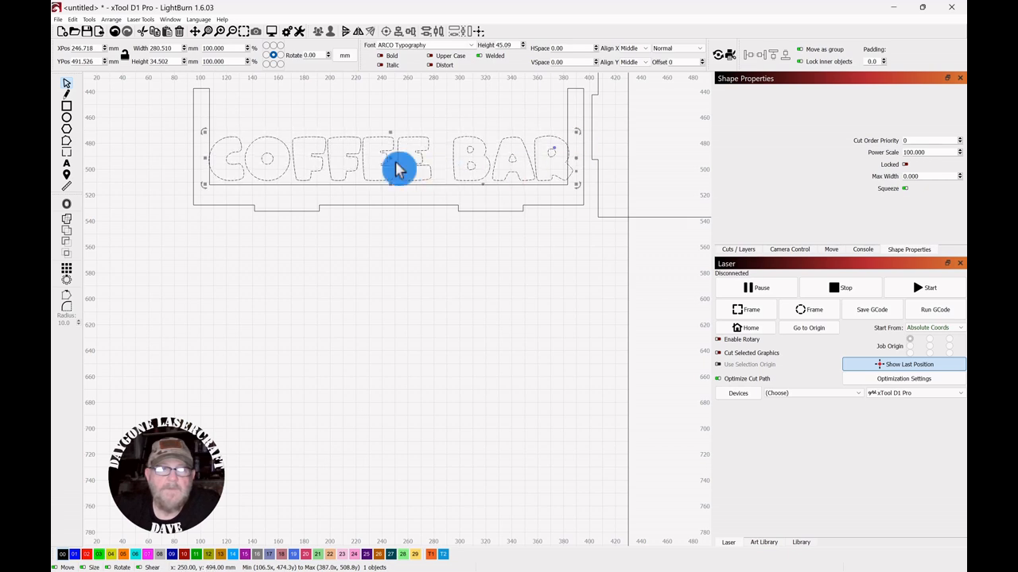
left_click_drag(391, 162, 390, 163)
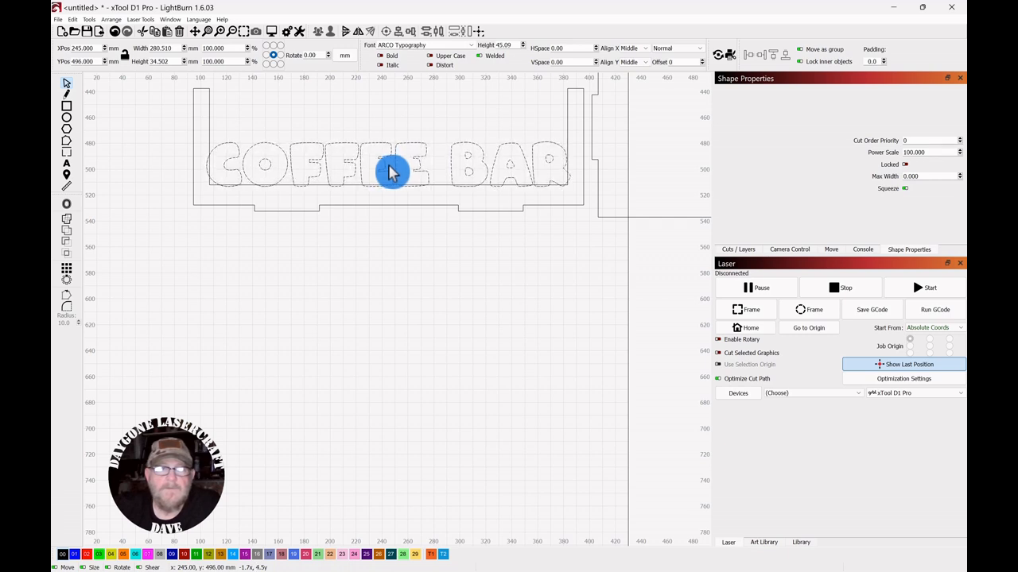
left_click_drag(389, 167, 388, 166)
- Stretch the COFFEE BAR text upward to about 74 mm high so it fills the front panel's opening
left_click_drag(438, 98, 431, 153)
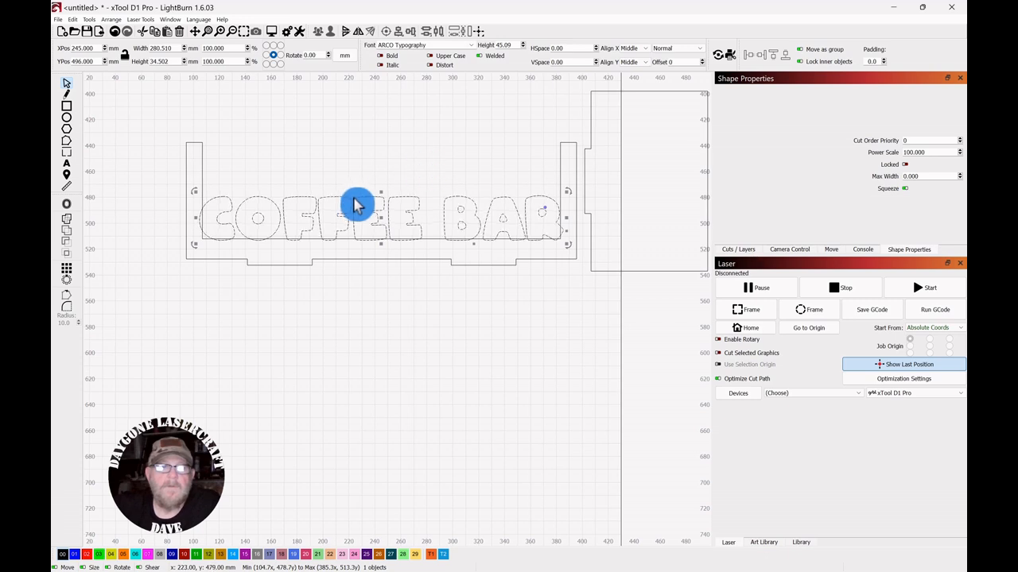
left_click_drag(380, 192, 367, 159)
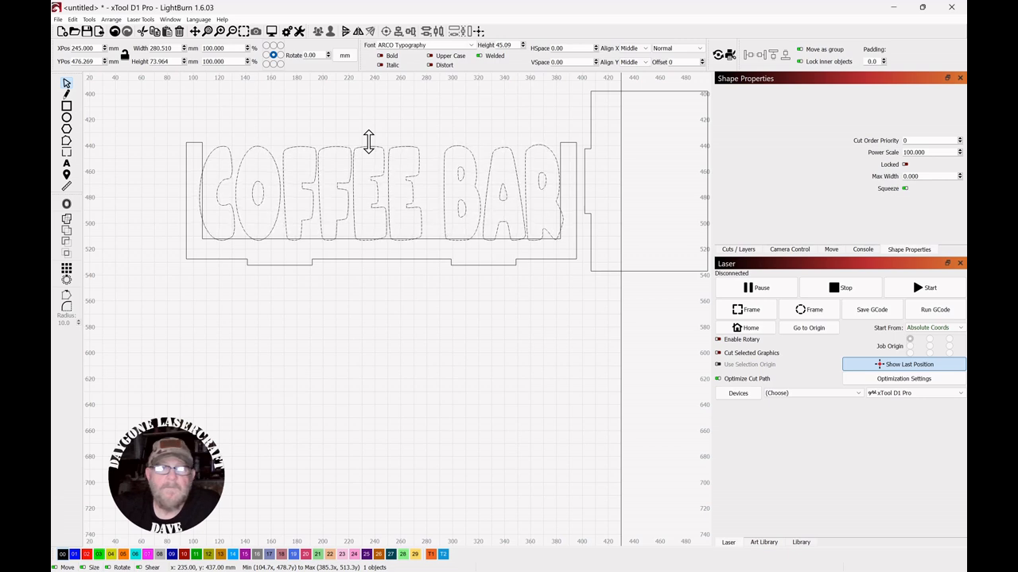
left_click(390, 109)
- Draw a rectangular bar about 285 mm wide across the tops of the letters and reduce its height to about 6 mm
left_click(69, 116)
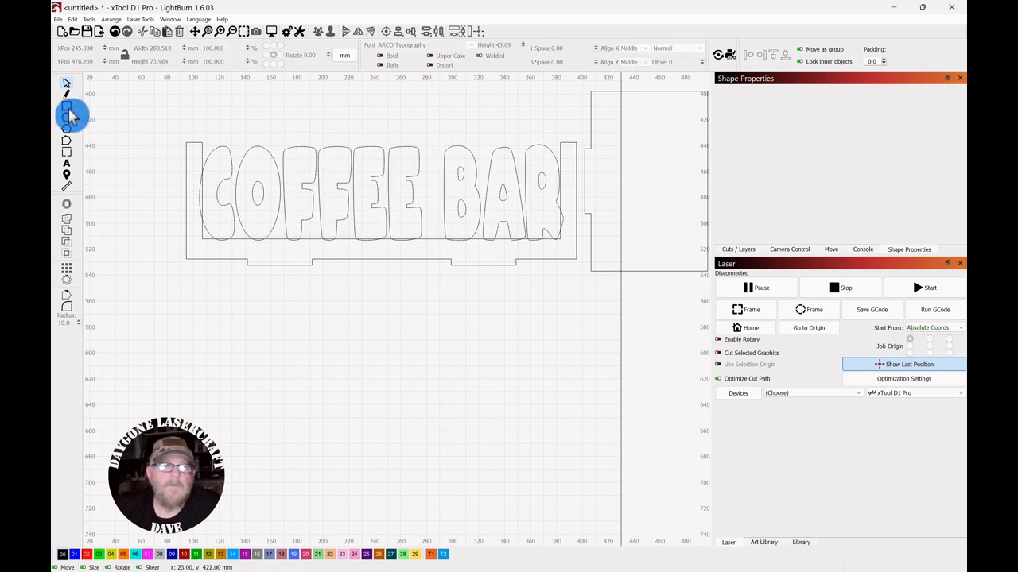
left_click_drag(182, 149, 181, 149)
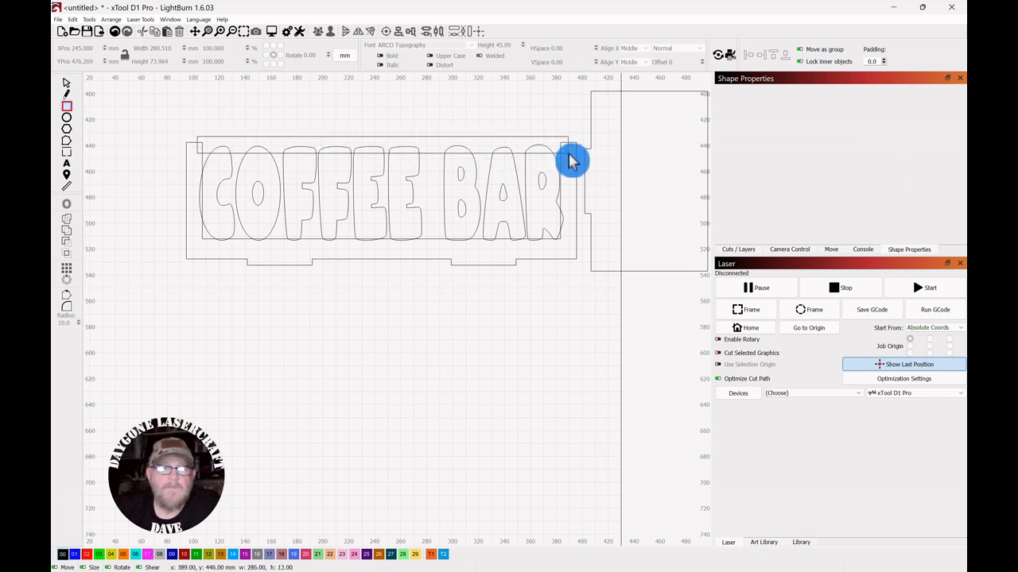
left_click_drag(568, 152, 567, 152)
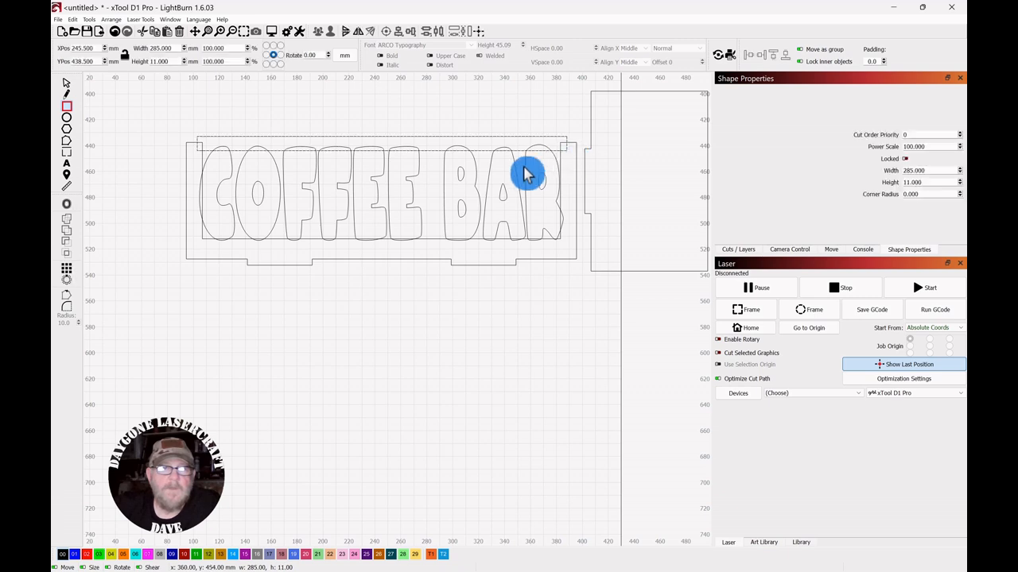
left_click(67, 84)
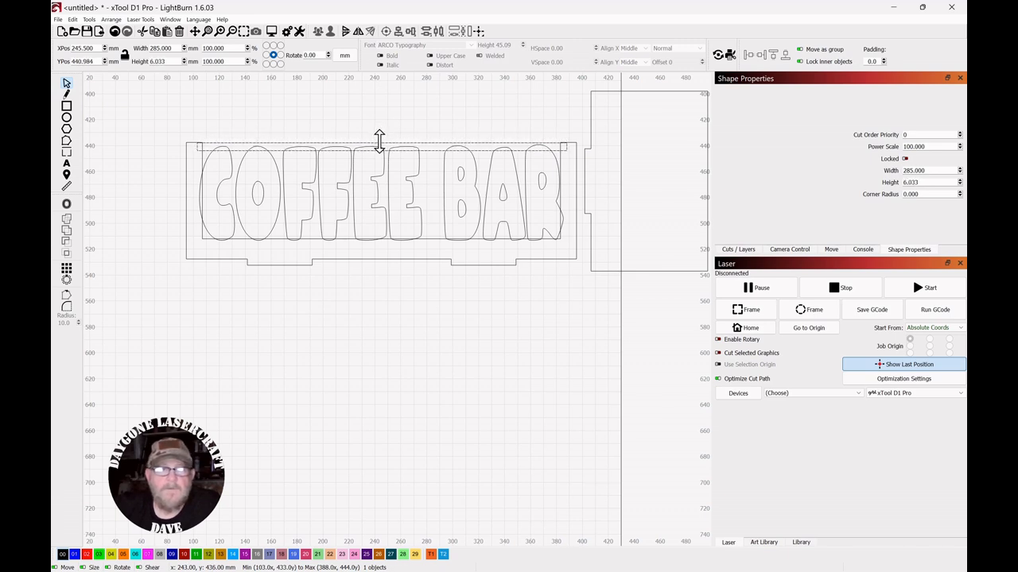
left_click(288, 112)
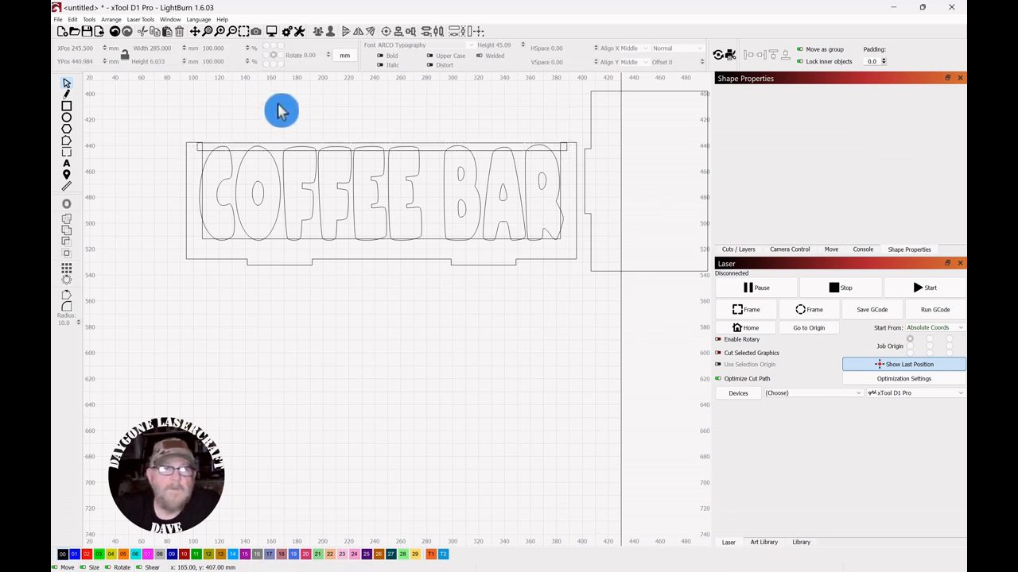
- Measure the short side of the thin bar across the letter tops
left_click(67, 195)
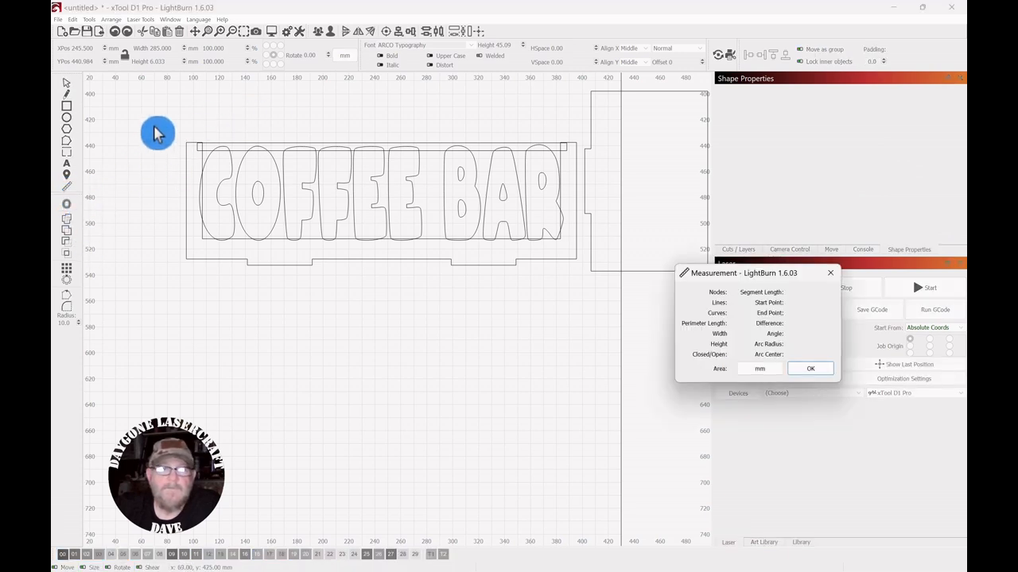
left_click(198, 147)
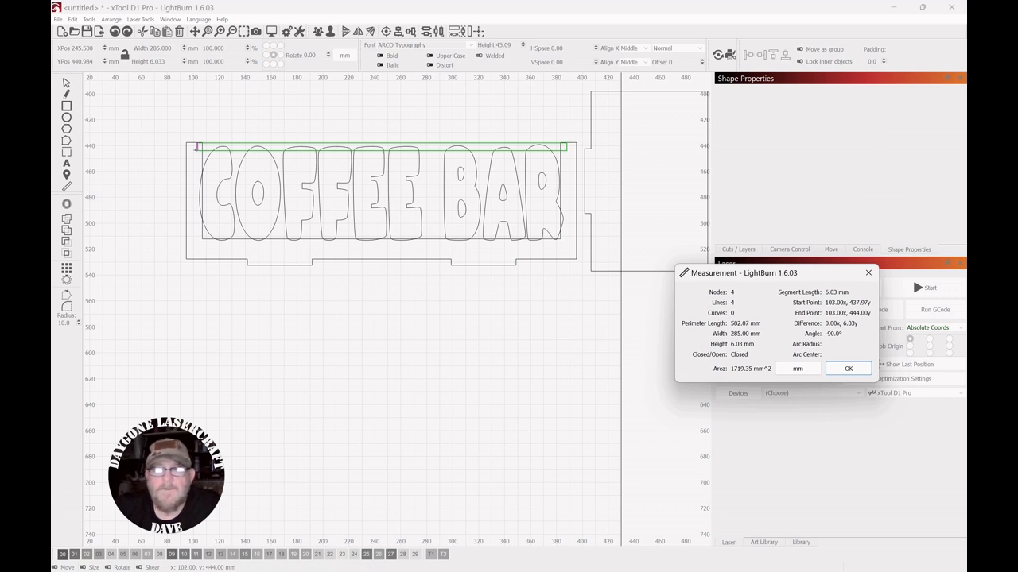
left_click(848, 369)
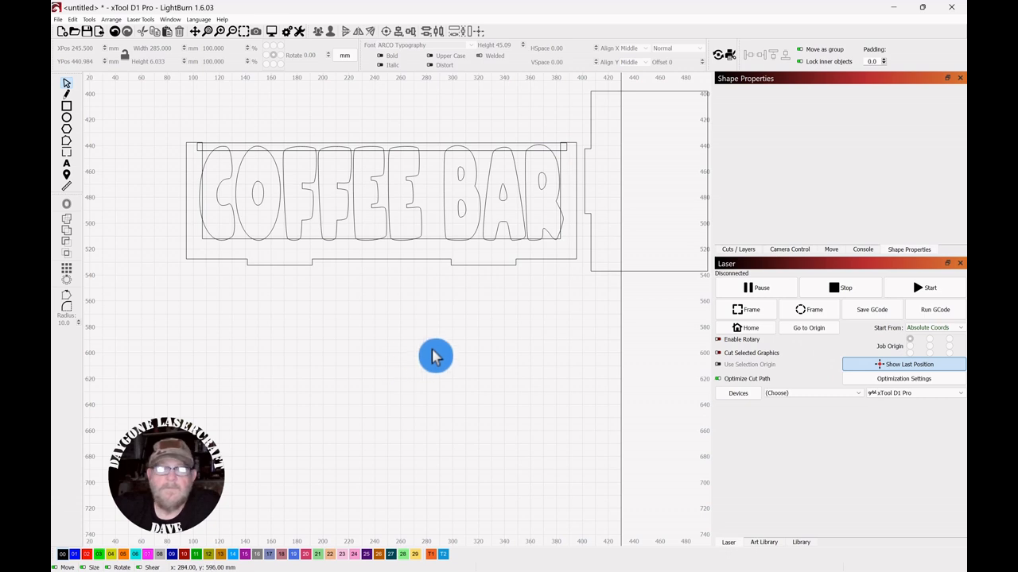
- Shift the thin bar flush with the front panel's upper edge, to about X 245, Y 440.6 mm
left_click_drag(432, 350, 420, 378)
scroll(422, 382, "up", 2)
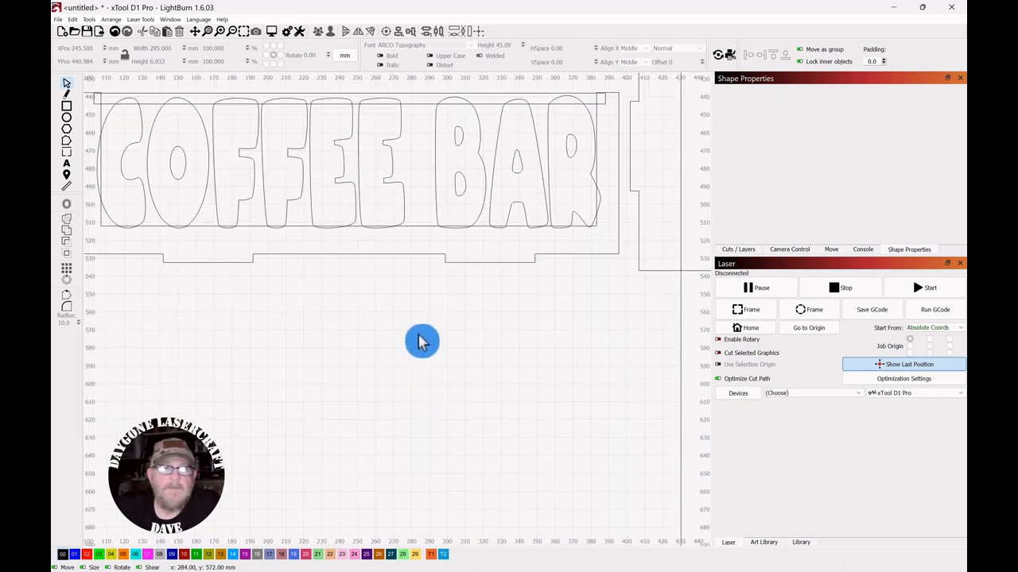
left_click_drag(418, 341, 438, 346)
scroll(443, 350, "down", 2)
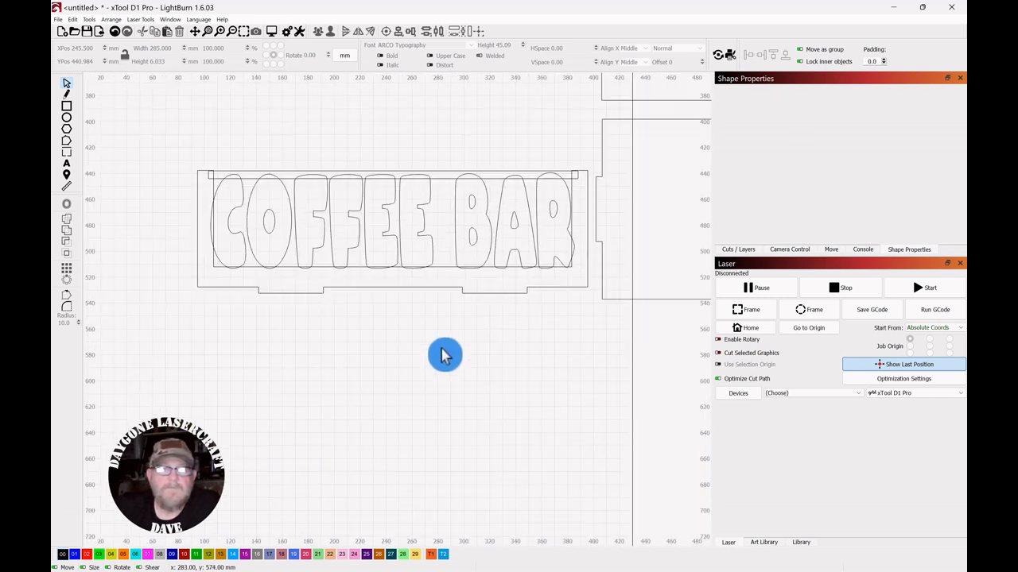
scroll(441, 306, "up", 2)
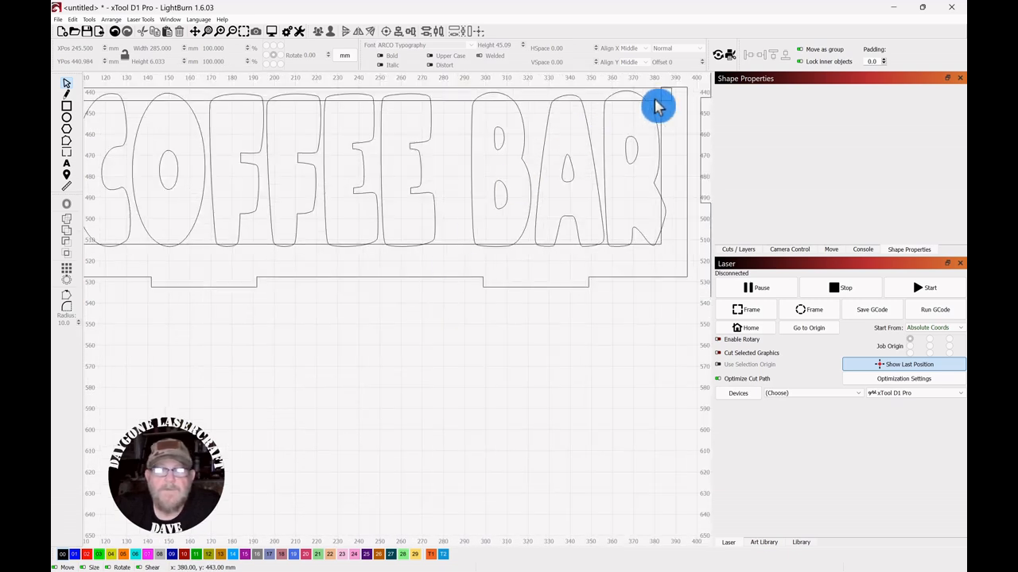
scroll(667, 134, "up", 1)
left_click_drag(668, 134, 654, 210)
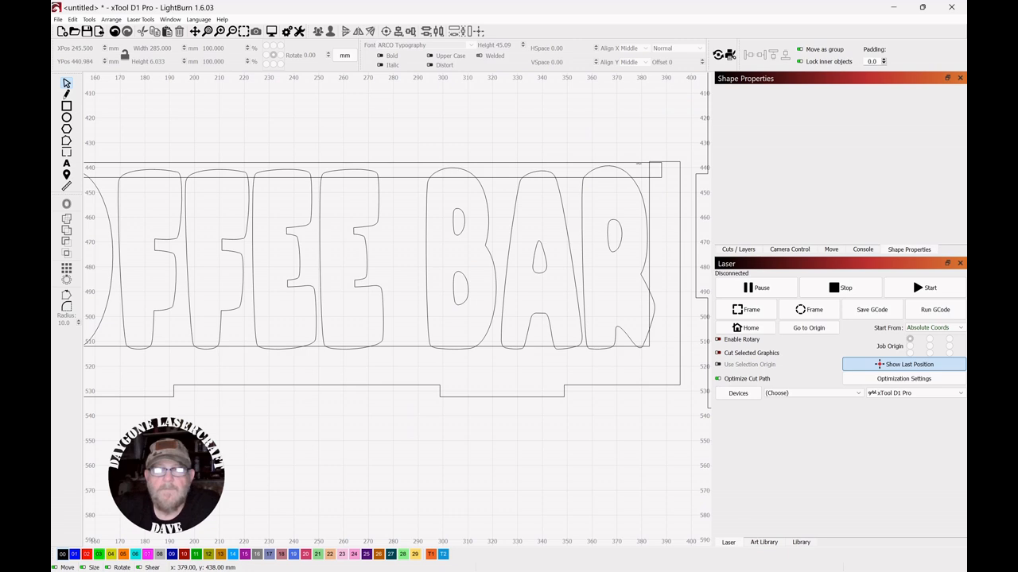
left_click(637, 170)
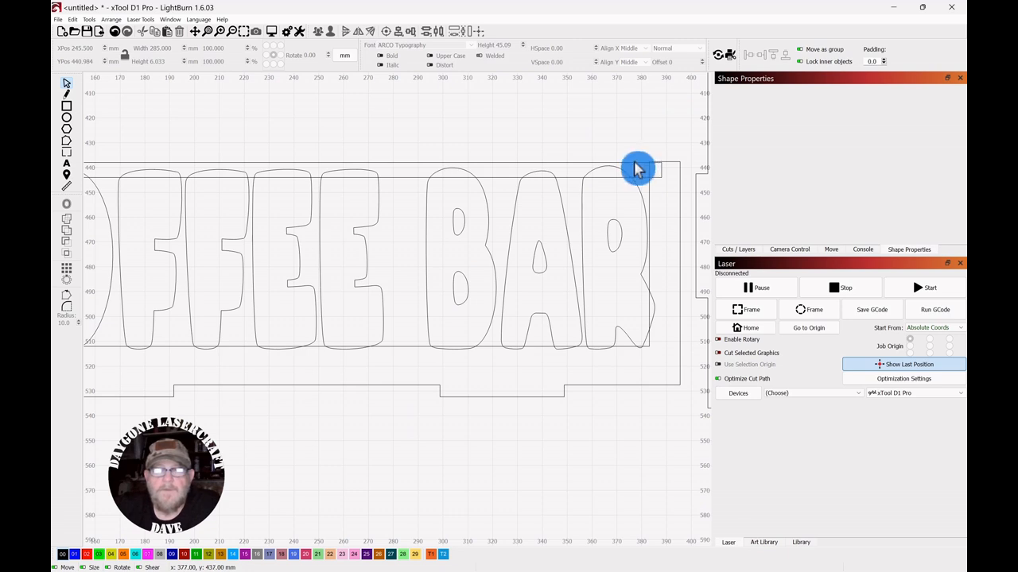
left_click(633, 163)
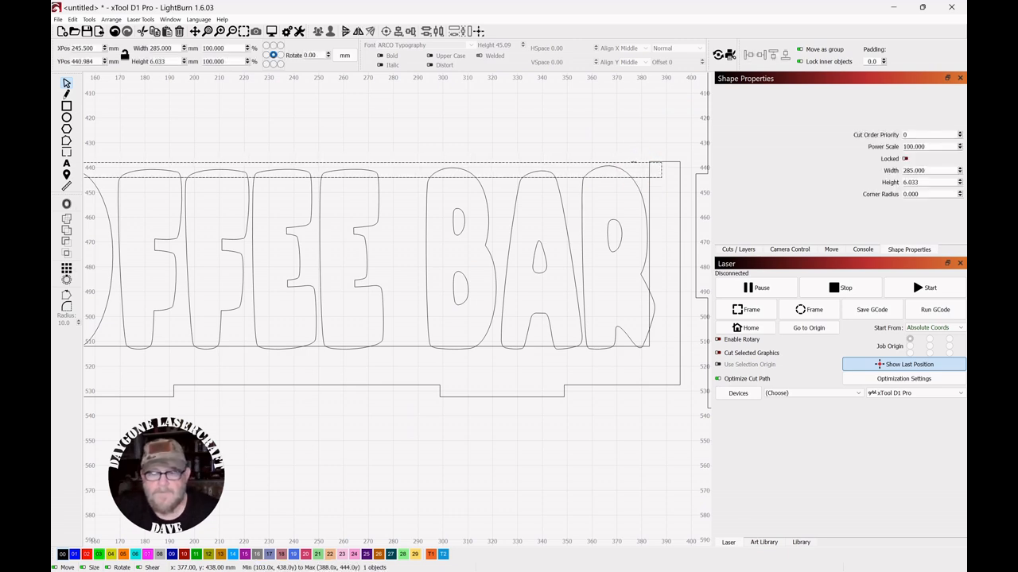
left_click_drag(634, 163, 634, 162)
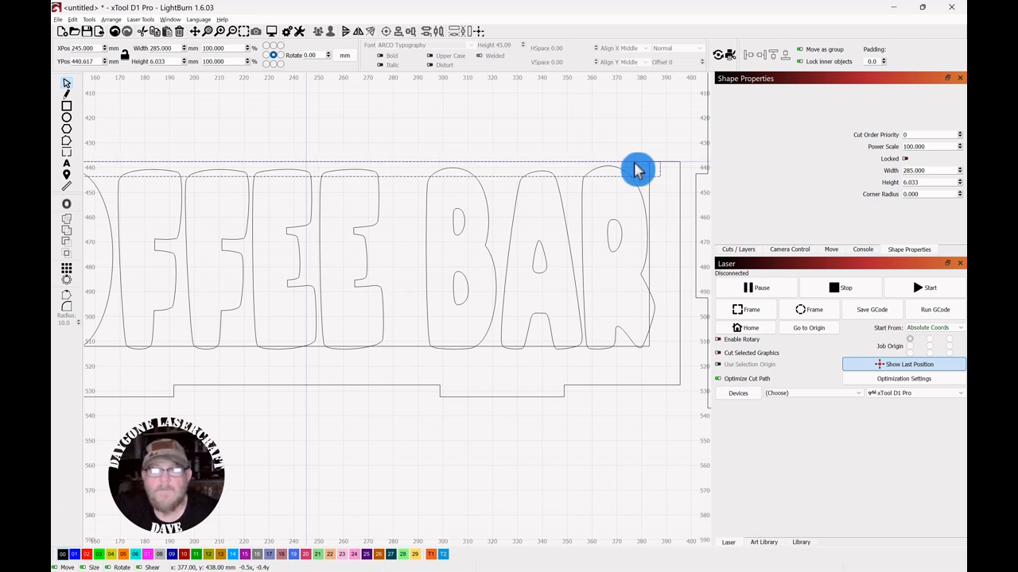
left_click(621, 136)
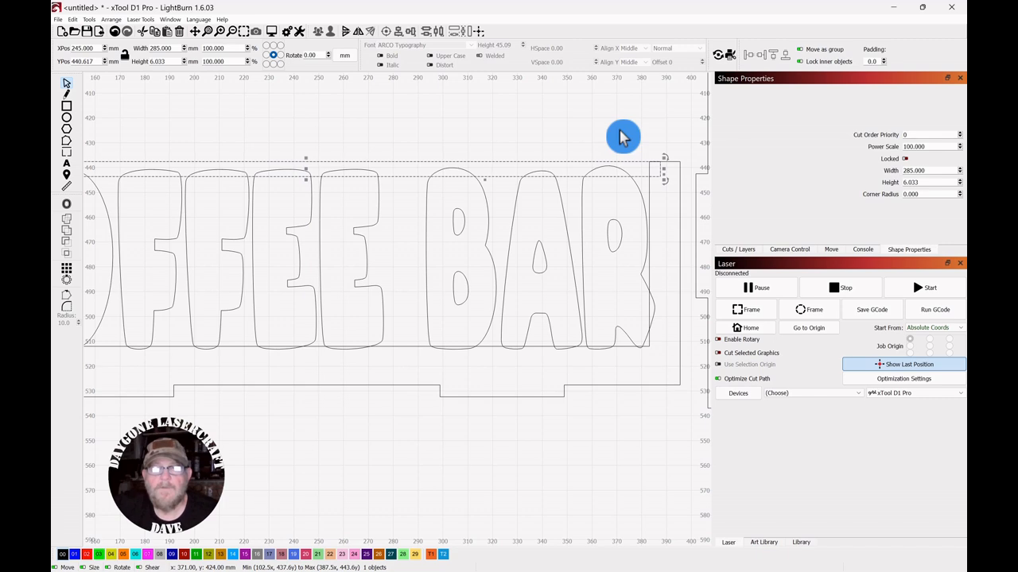
- Weld the front panel, COFFEE BAR text and thin bar into one shape and move it to X 174, Y 474 mm
scroll(625, 159, "down", 2)
scroll(624, 159, "down", 1)
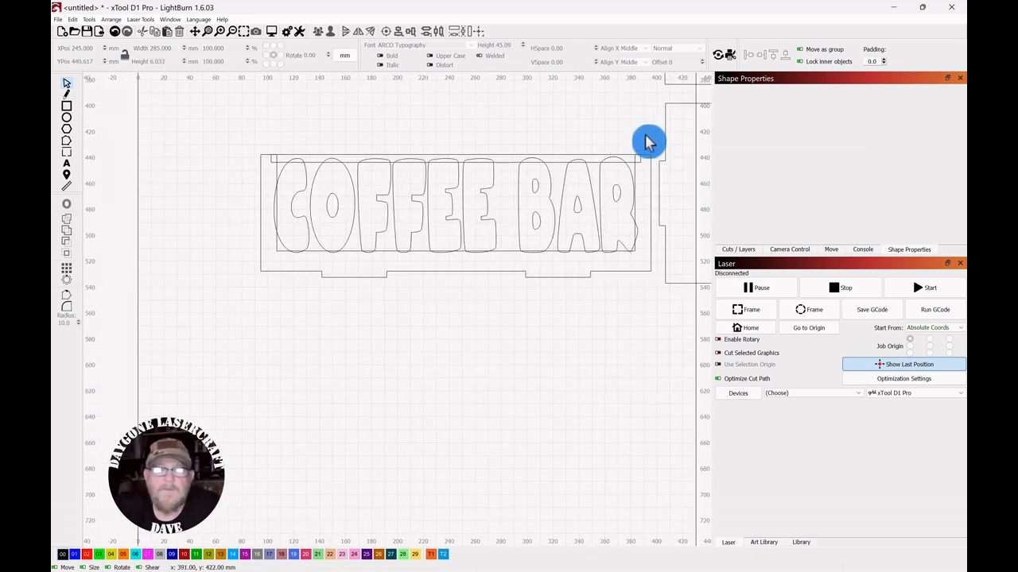
left_click_drag(645, 135, 268, 275)
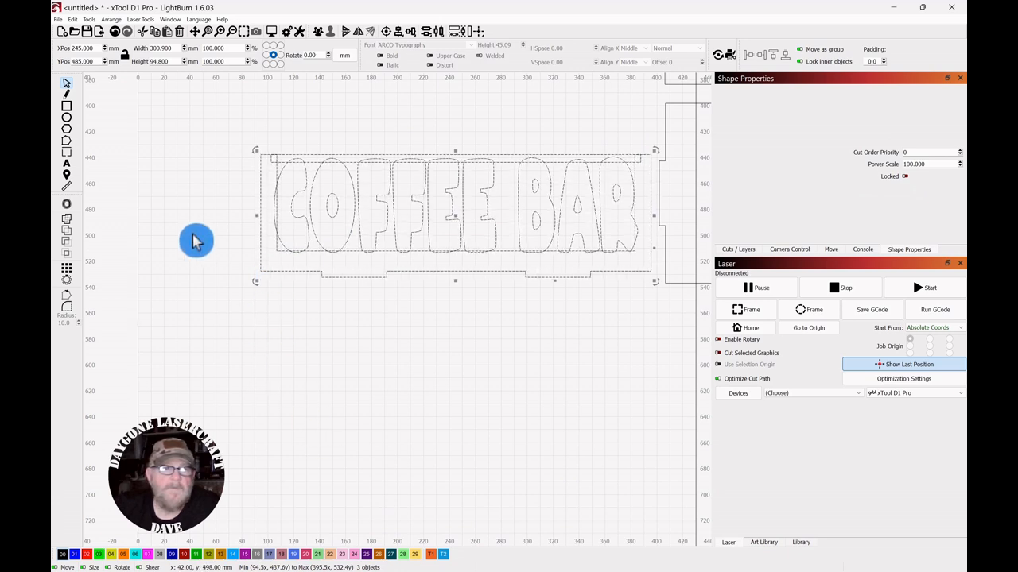
left_click(74, 226)
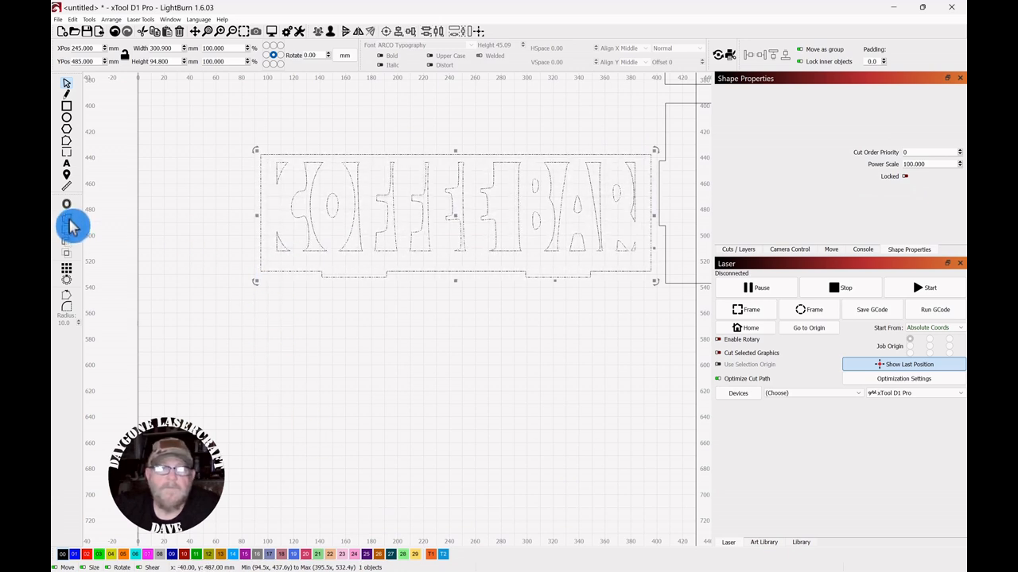
left_click(499, 332)
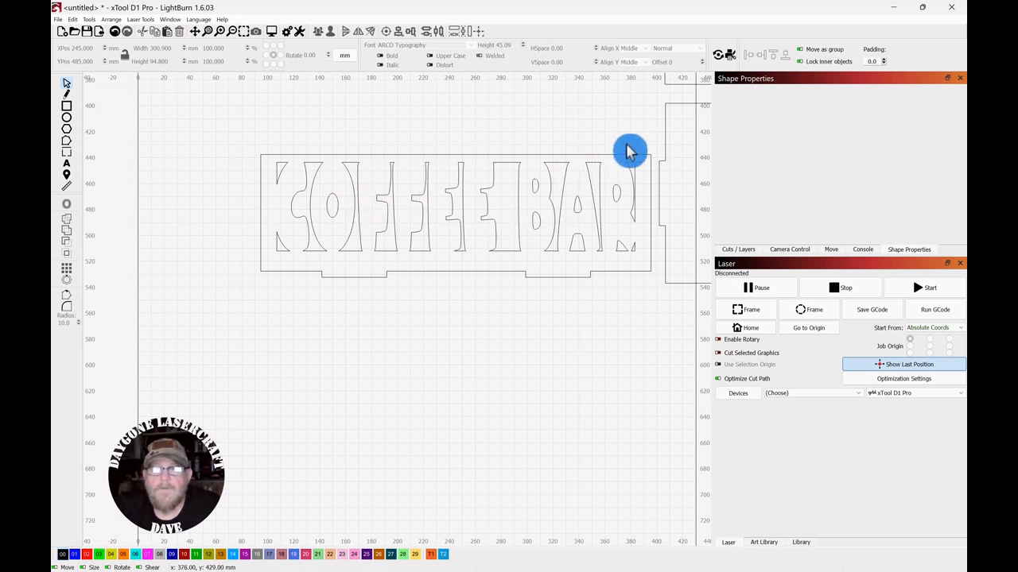
left_click(534, 251)
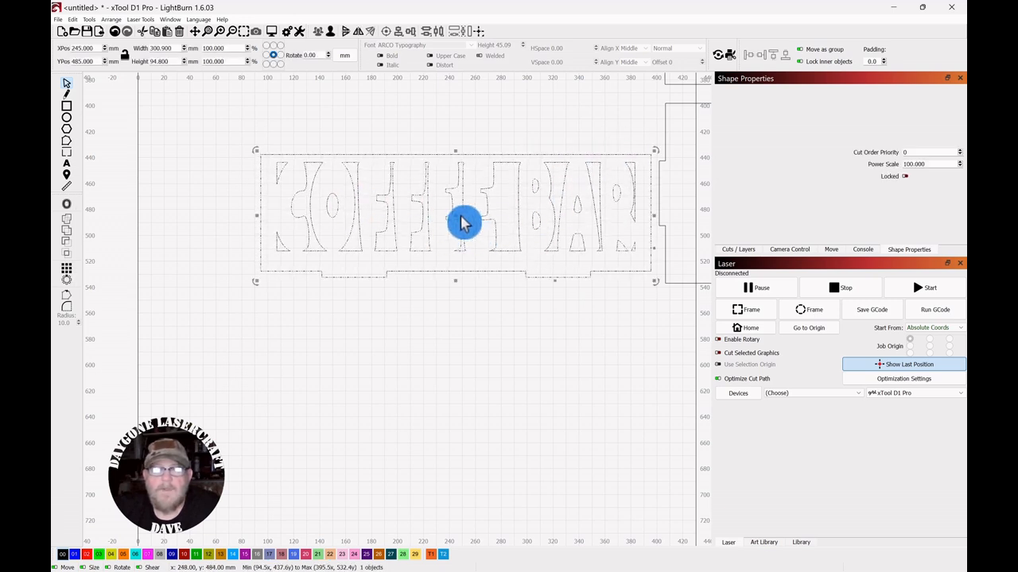
left_click_drag(454, 215, 372, 211)
left_click(538, 275)
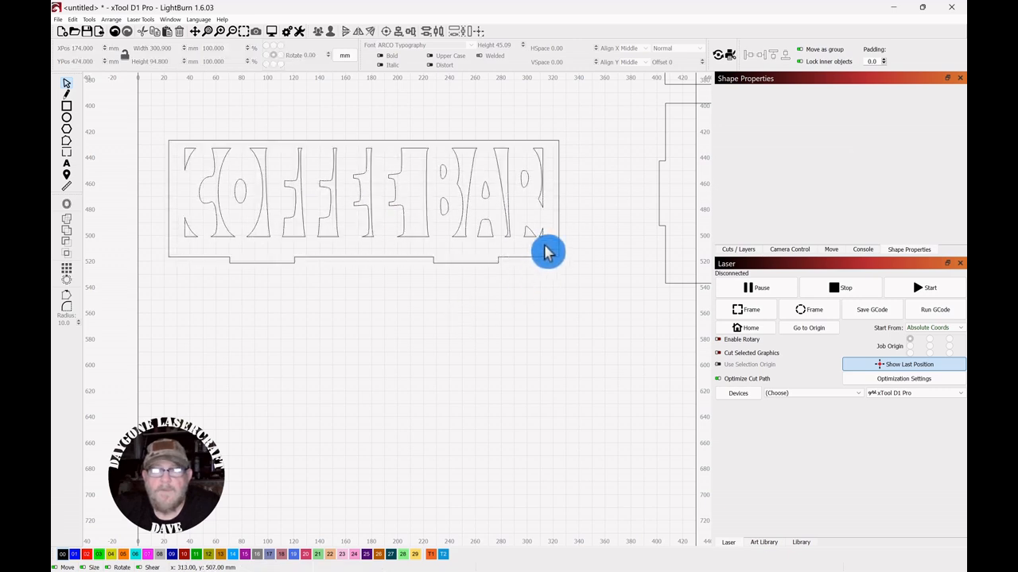
- Ungroup the welded front panel and delete the small sliver cutout at the foot of the letter R
scroll(540, 272, "up", 3)
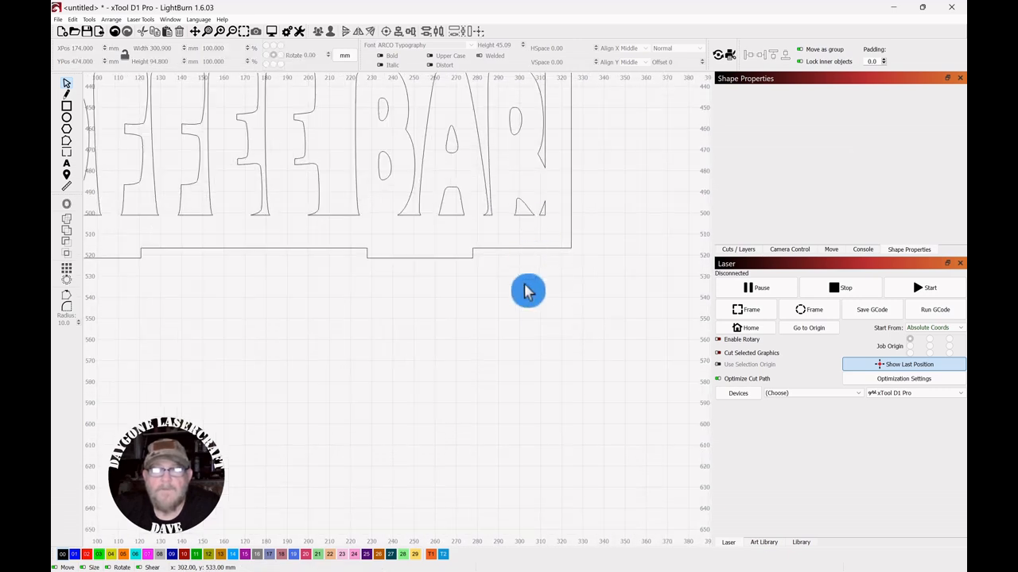
left_click_drag(614, 133, 304, 246)
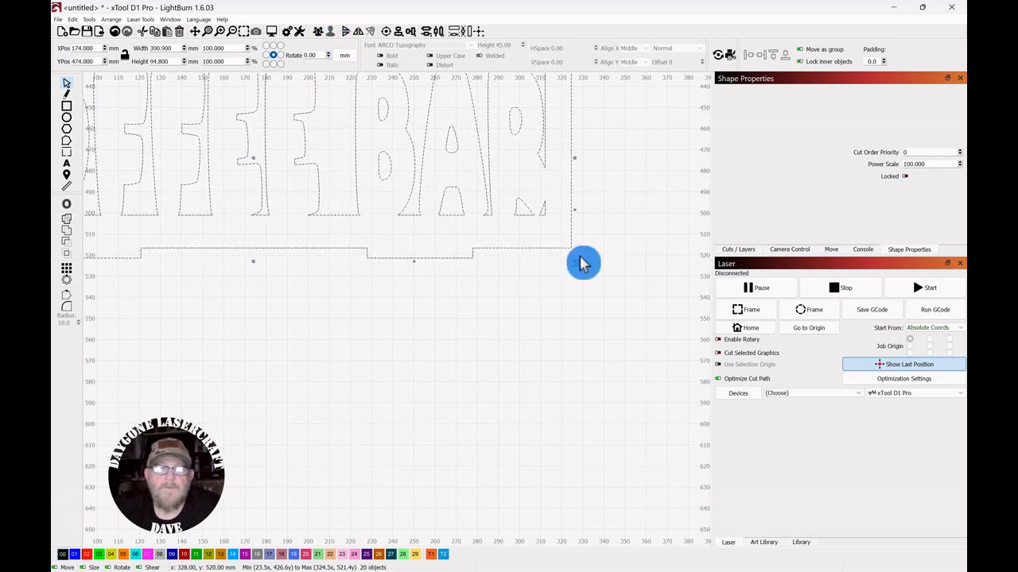
left_click(584, 288)
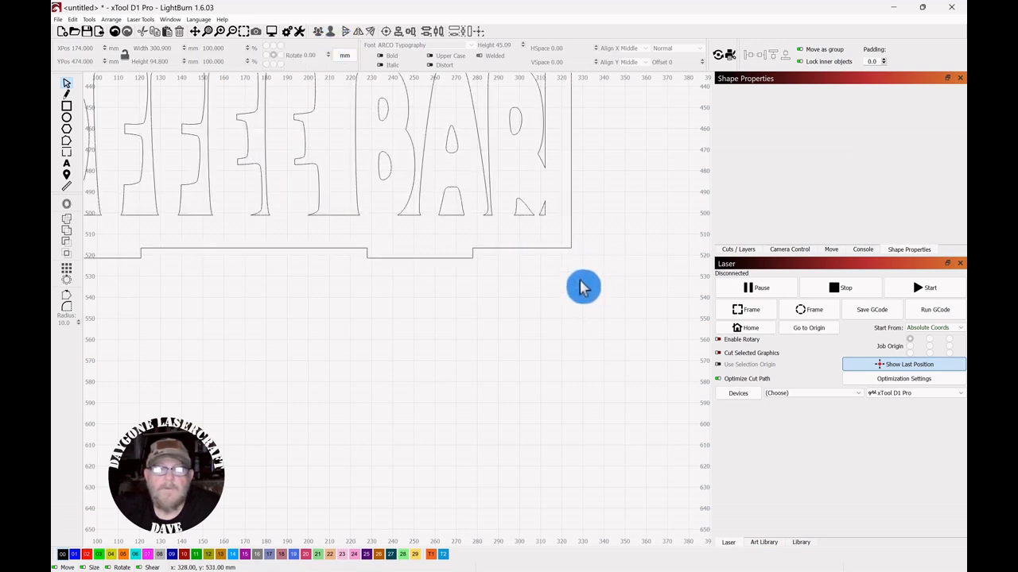
left_click(543, 208)
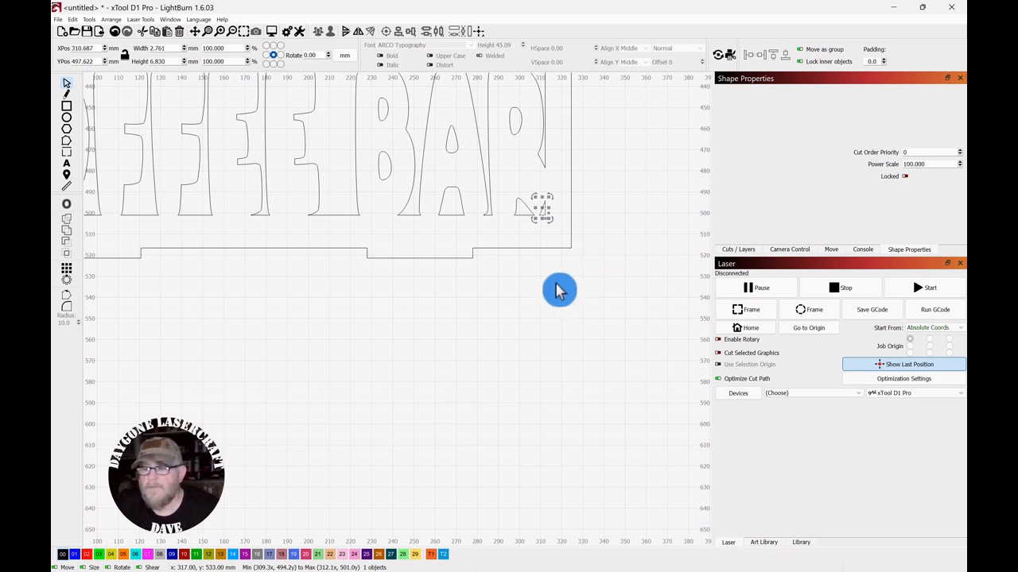
key("Delete")
- Group the front panel outline and all its letter cutouts together
scroll(584, 290, "down", 4)
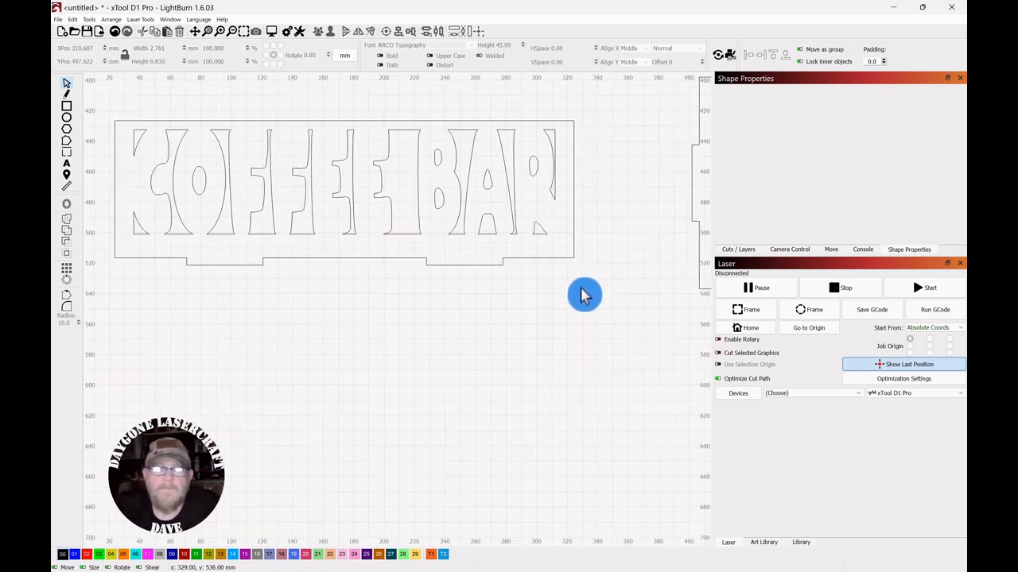
left_click_drag(600, 152, 225, 289)
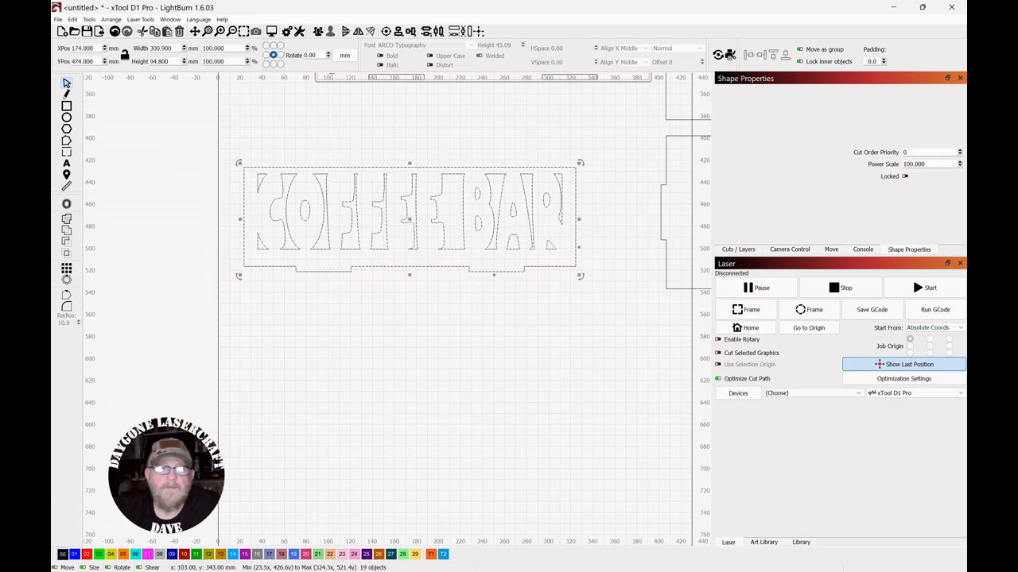
left_click(320, 32)
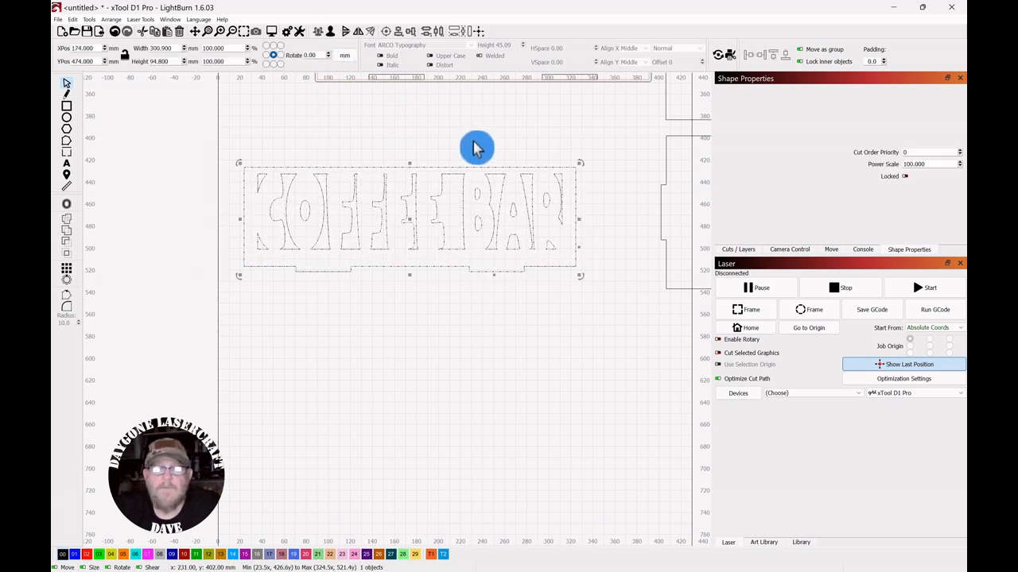
- Move the grouped COFFEE BAR front panel beneath the slotted base panel, to X 235, Y 423 mm
scroll(476, 145, "down", 2)
left_click_drag(473, 142, 482, 220)
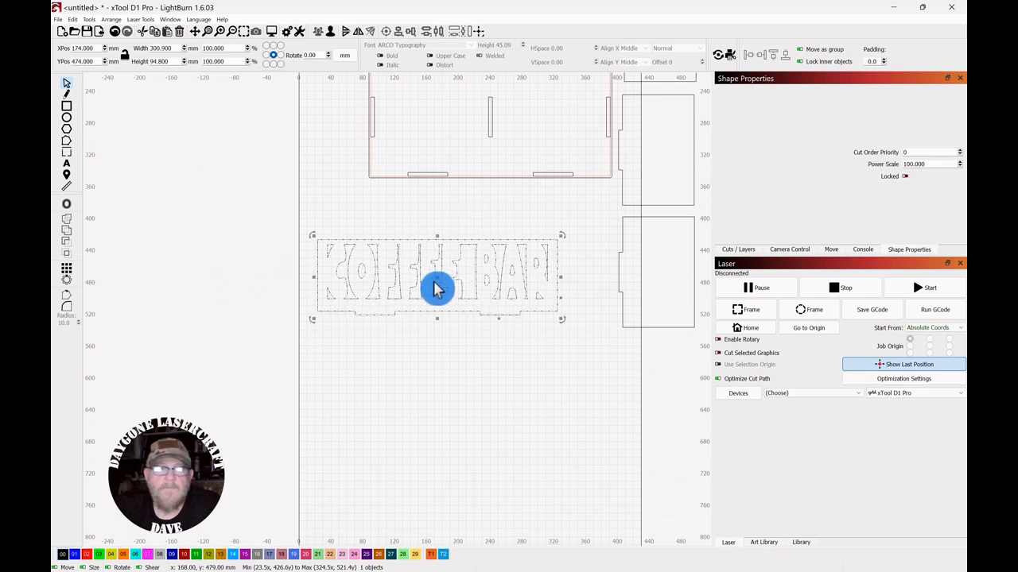
left_click_drag(437, 276, 487, 243)
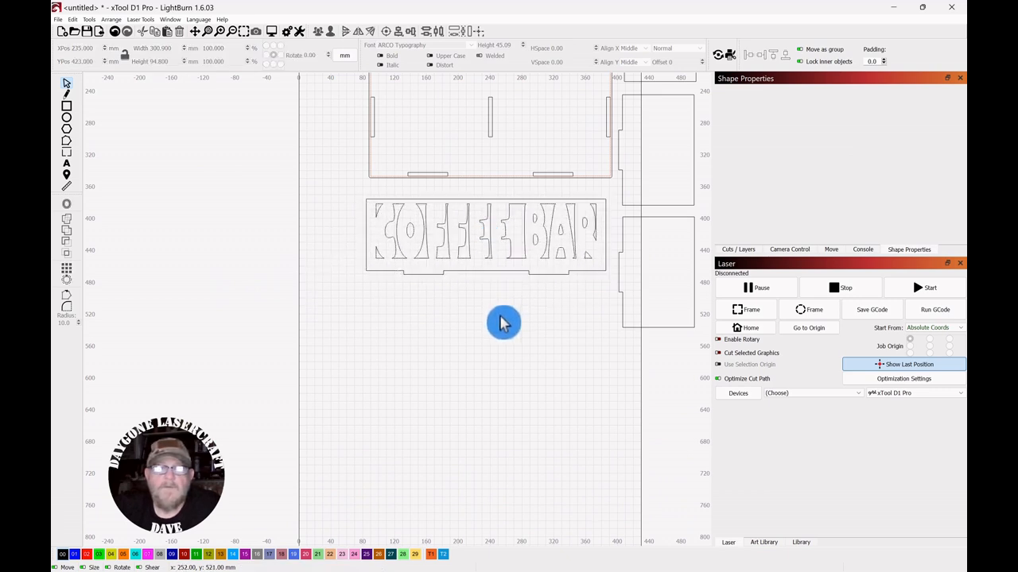
scroll(499, 321, "down", 2)
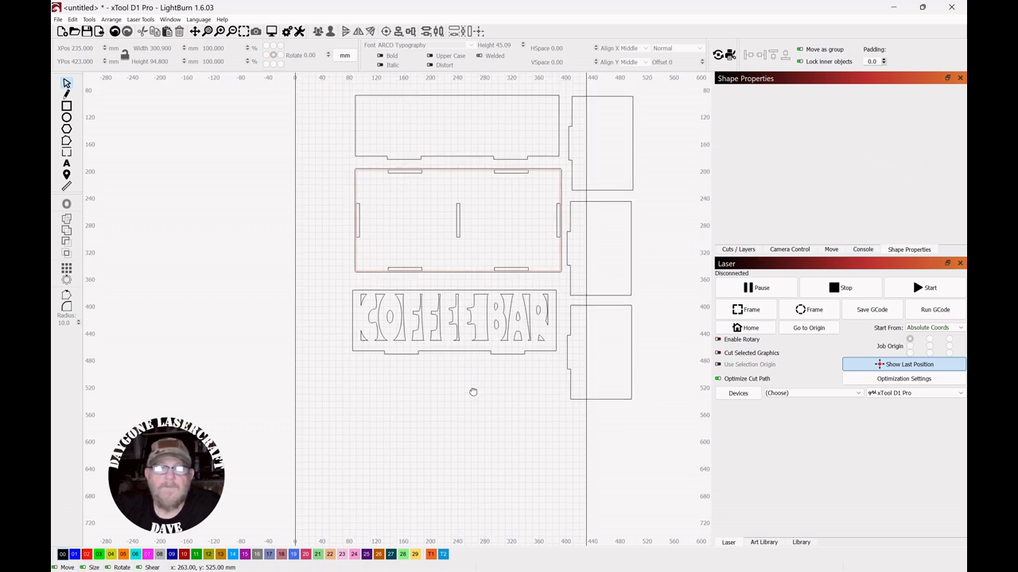
left_click_drag(500, 372, 466, 379)
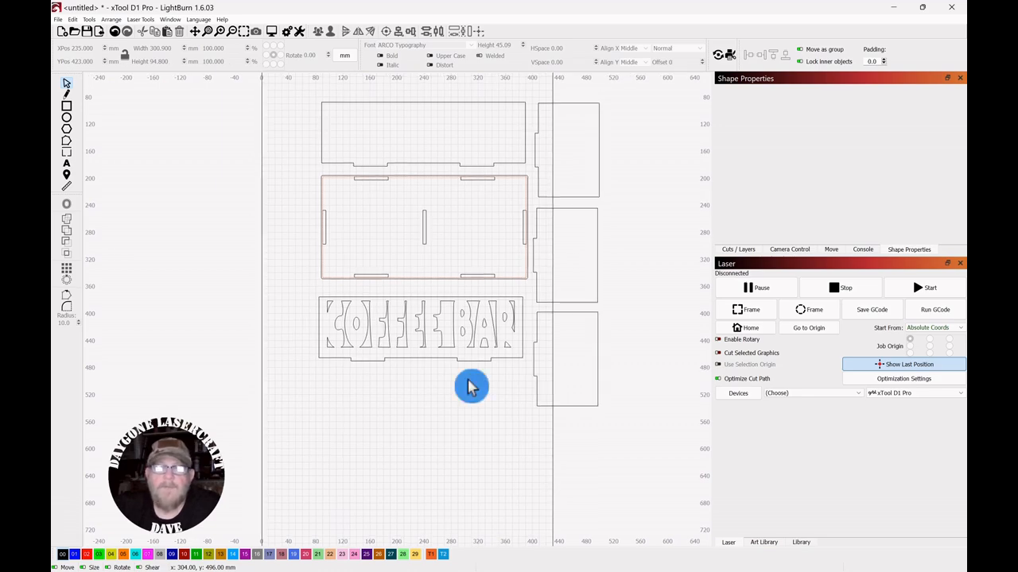